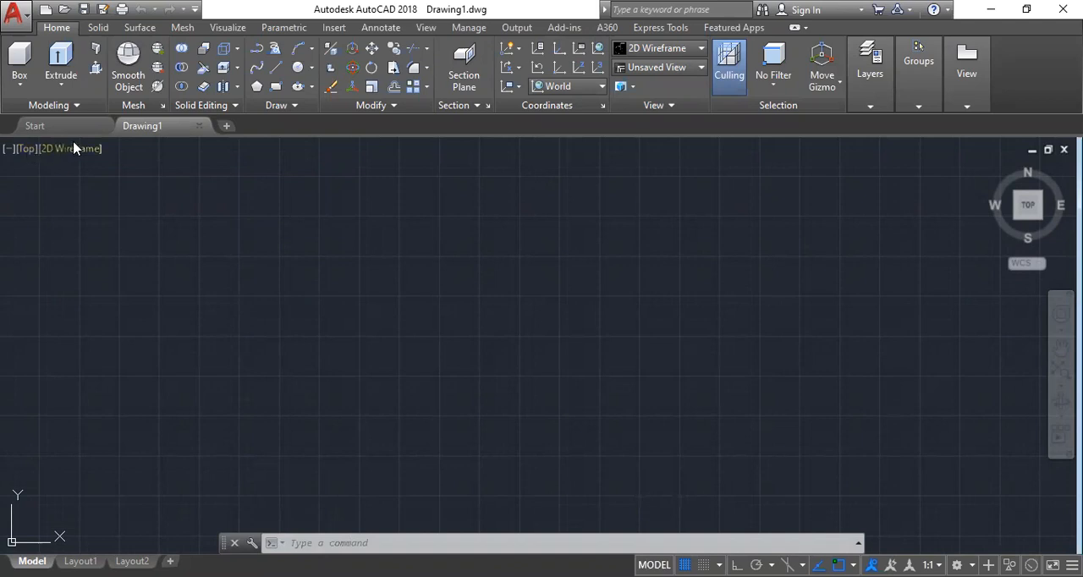
Switch the viewport from the Top view to the SE Isometric view.
{"action": "left_click", "coordinate": [25, 150]}
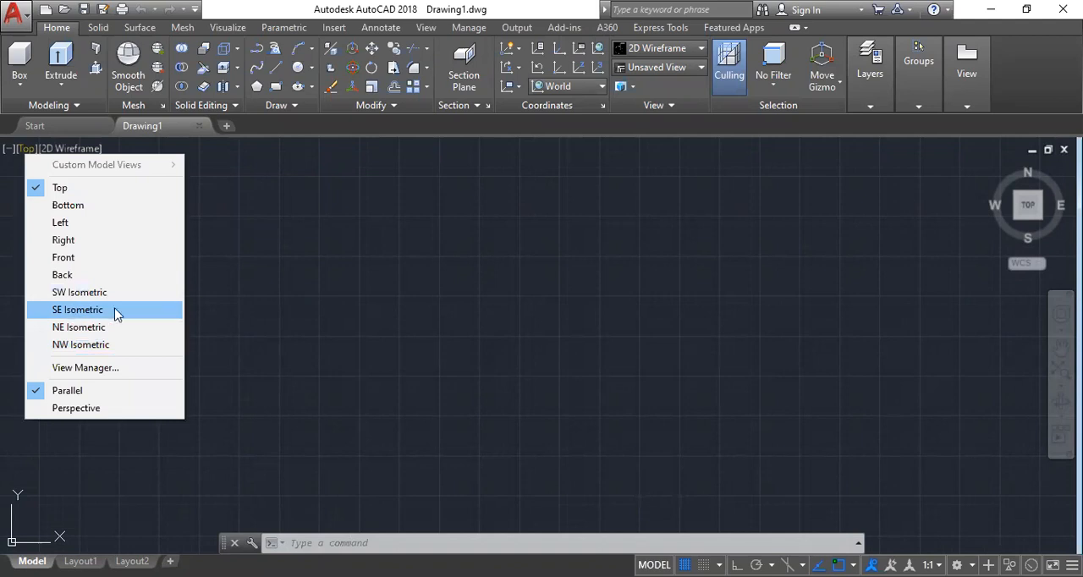
{"action": "left_click", "coordinate": [115, 312]}
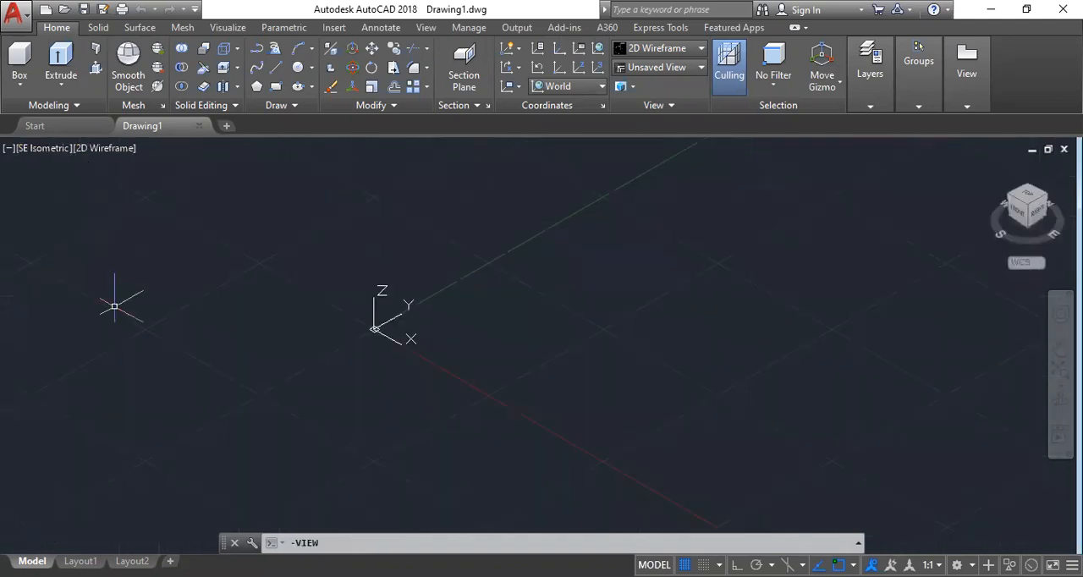
{"action": "middle_click_drag", "start_coordinate": [490, 318], "coordinate": [284, 335]}
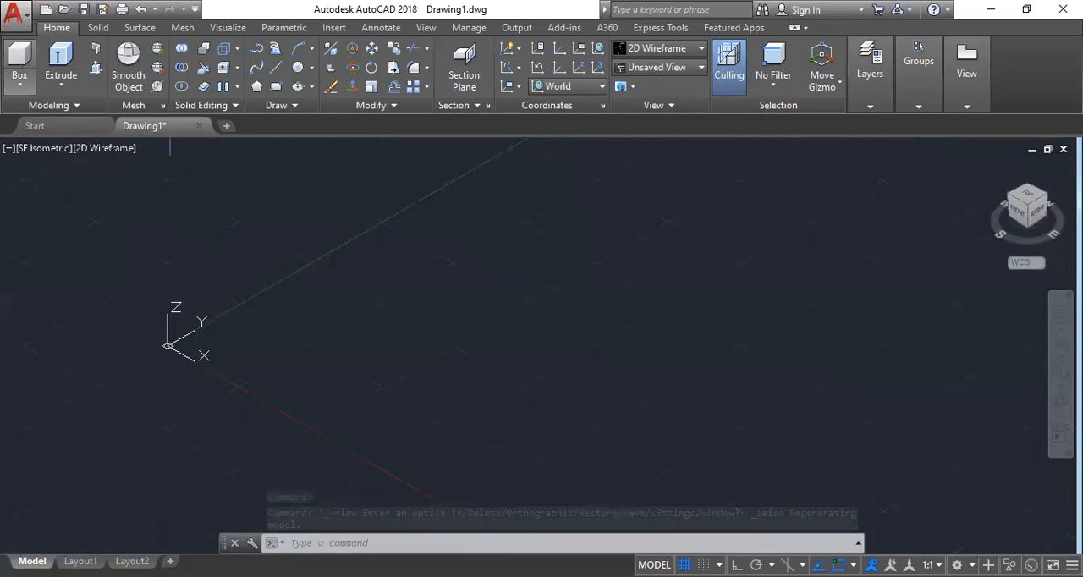
Draw a solid box about 307 units high near the origin, across the Y axis.
{"action": "left_click", "coordinate": [18, 61]}
{"action": "left_click", "coordinate": [272, 303]}
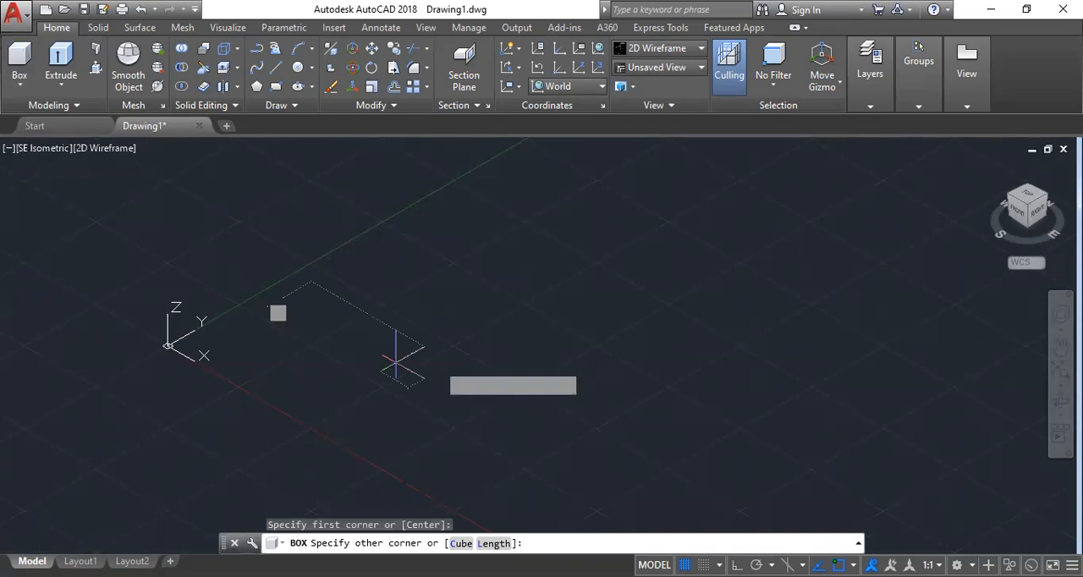
{"action": "left_click", "coordinate": [414, 290]}
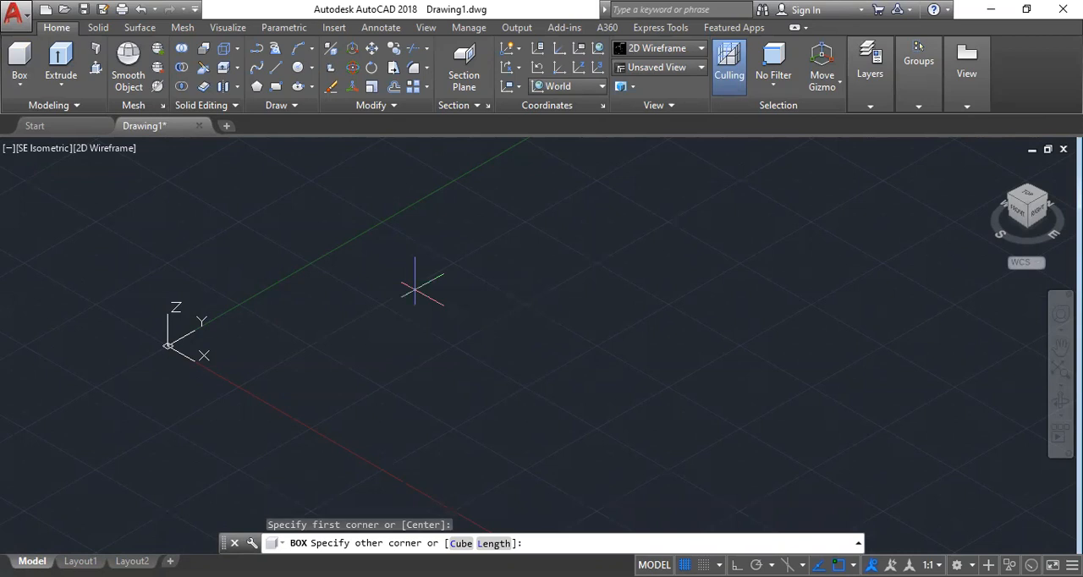
{"action": "left_click", "coordinate": [414, 188]}
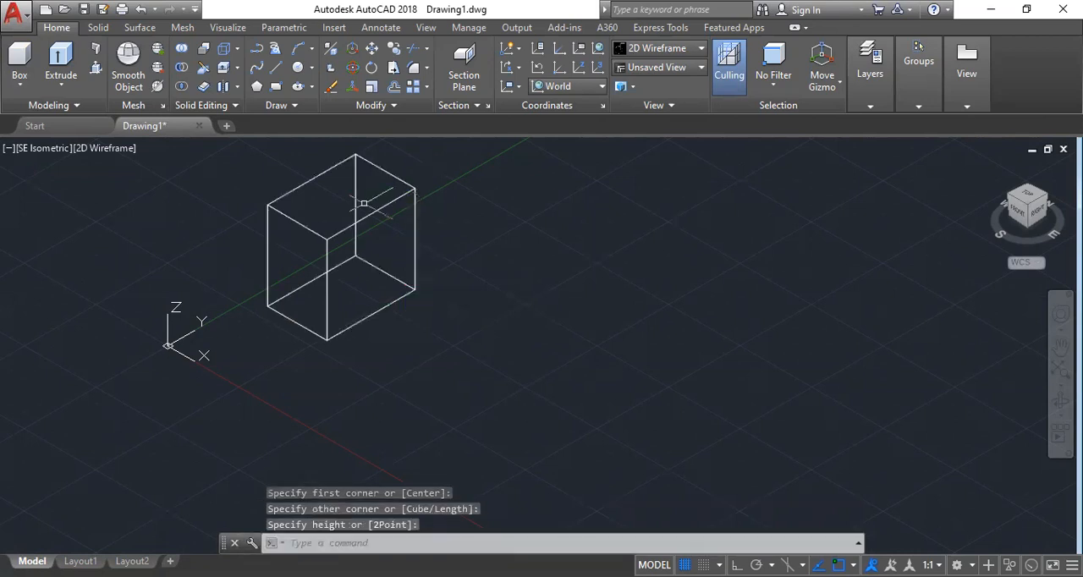
Set the visual style to Shaded and draw a cylinder beside the box, about 186 in radius and 180 high.
{"action": "left_click", "coordinate": [124, 149]}
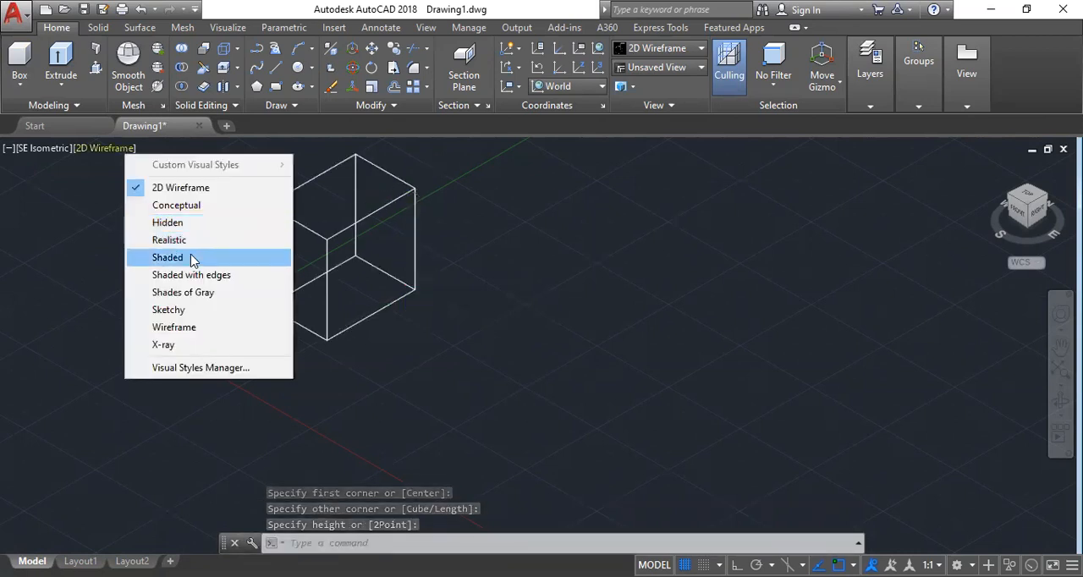
{"action": "key", "text": "Escape"}
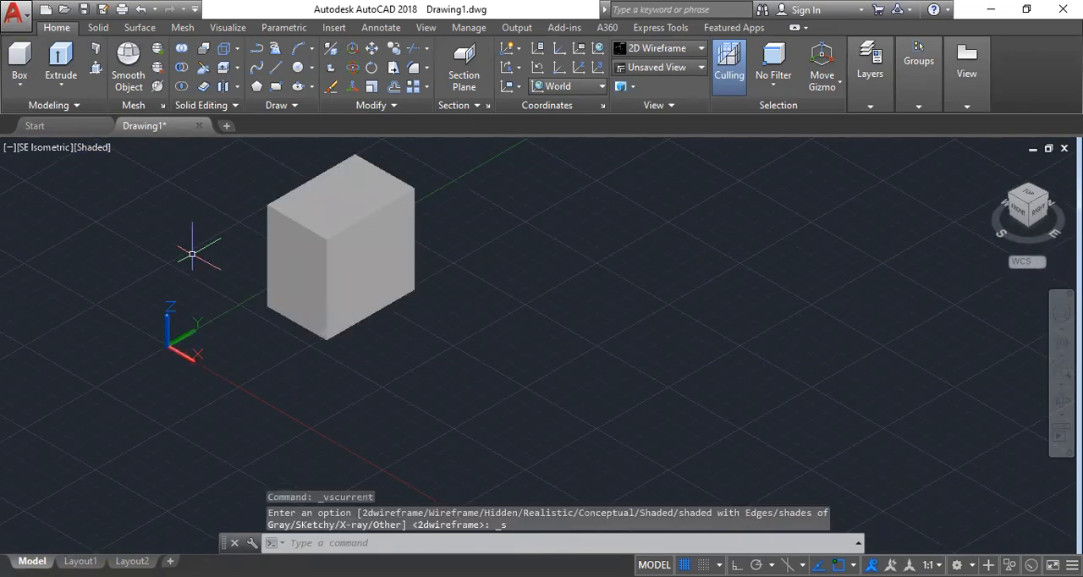
{"action": "left_click", "coordinate": [19, 83]}
{"action": "left_click", "coordinate": [57, 158]}
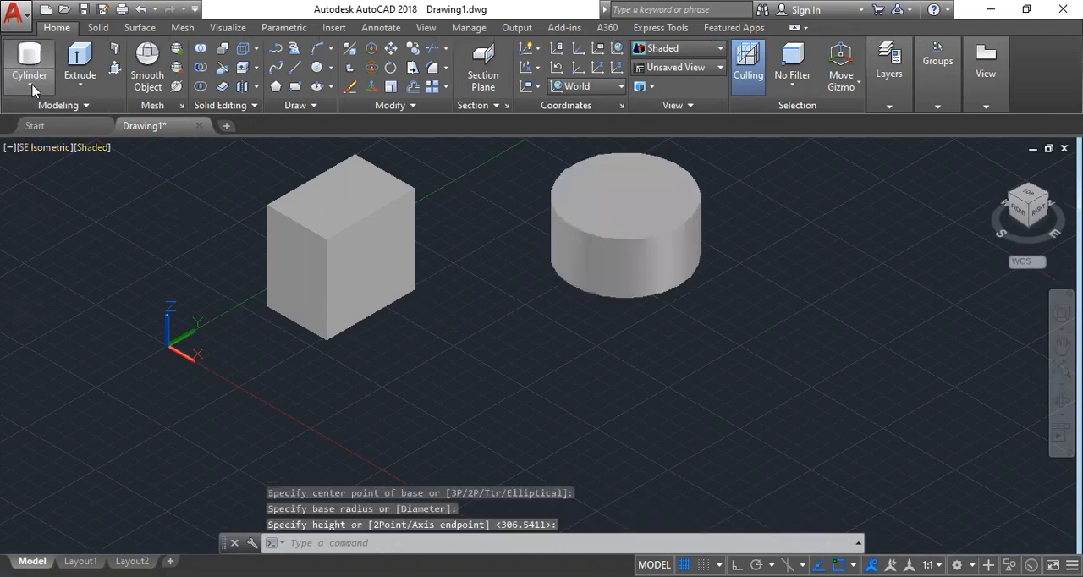
Draw two spheres overlapping the box, the second about 137 in radius, and a cone with a base radius of about 156 against it.
{"action": "left_click", "coordinate": [30, 85]}
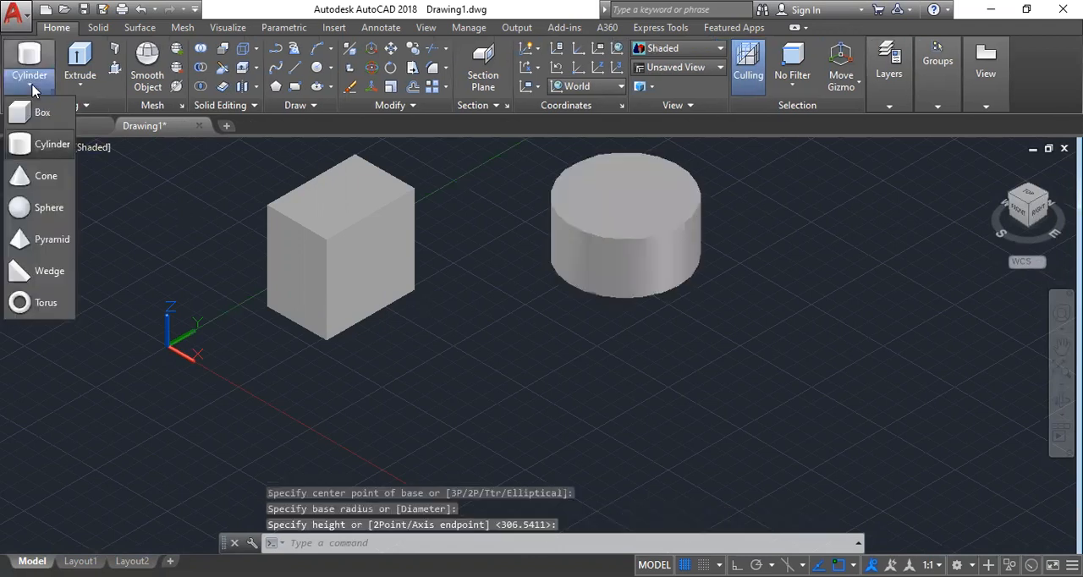
{"action": "left_click", "coordinate": [36, 211]}
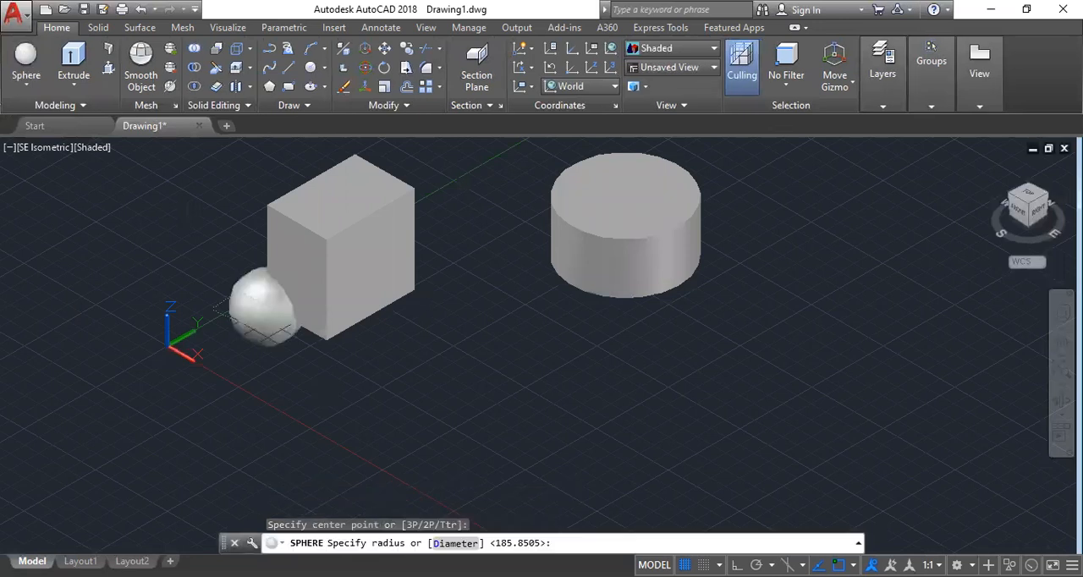
{"action": "left_click", "coordinate": [296, 309]}
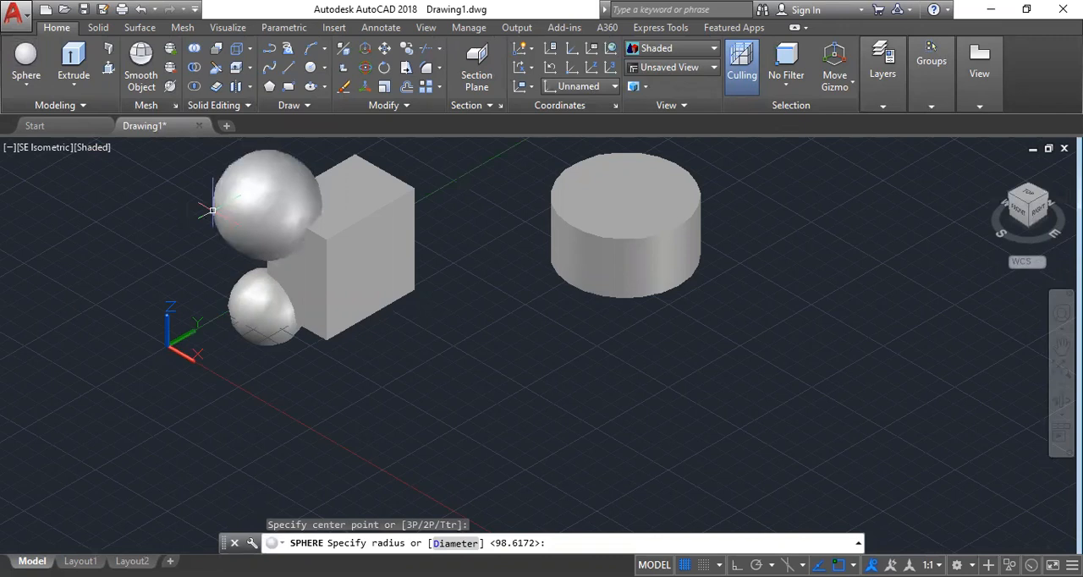
{"action": "left_click", "coordinate": [211, 209]}
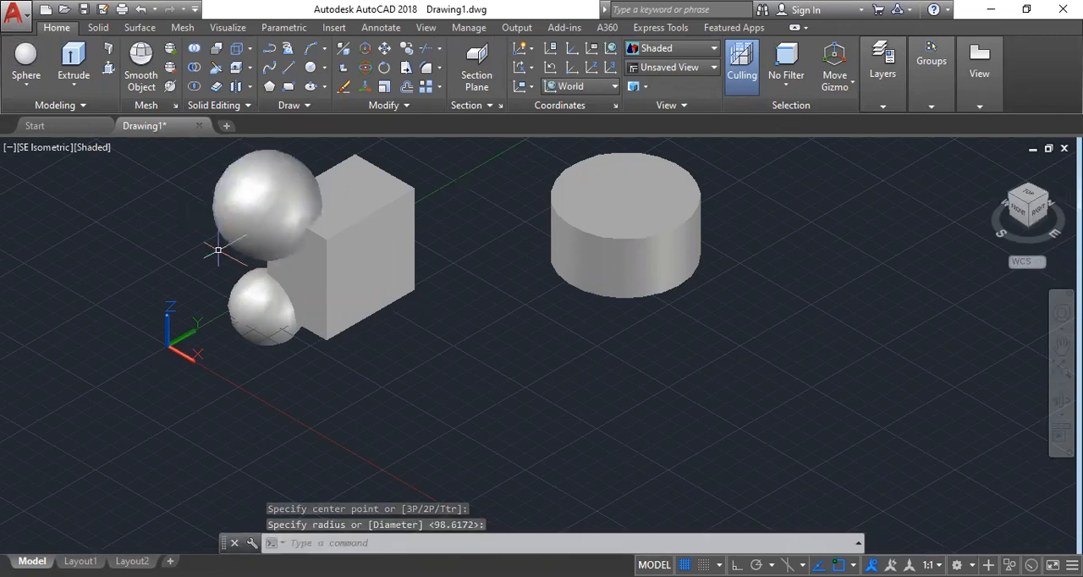
{"action": "left_click", "coordinate": [28, 87]}
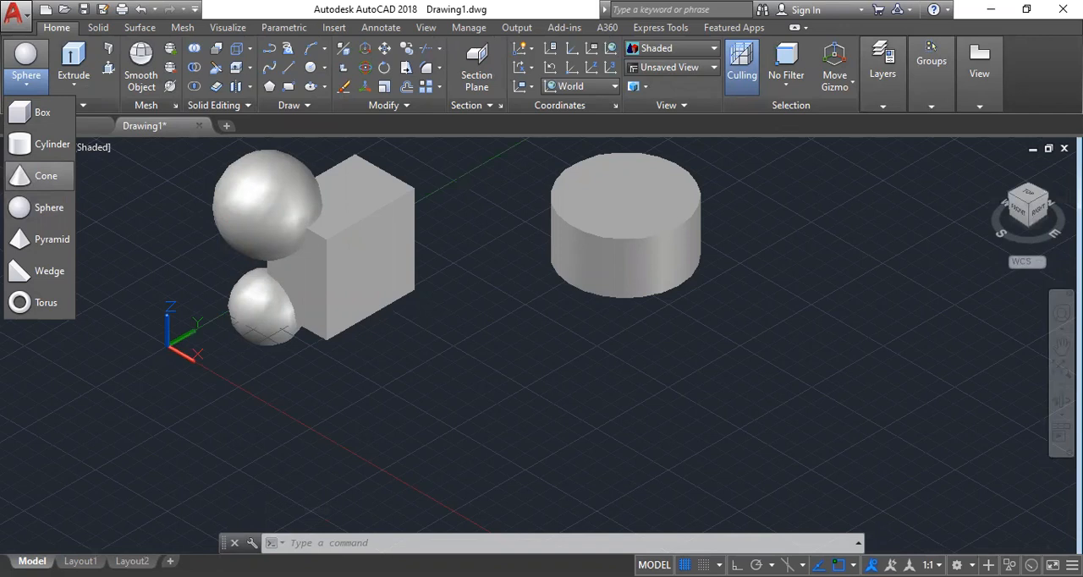
{"action": "left_click", "coordinate": [46, 175]}
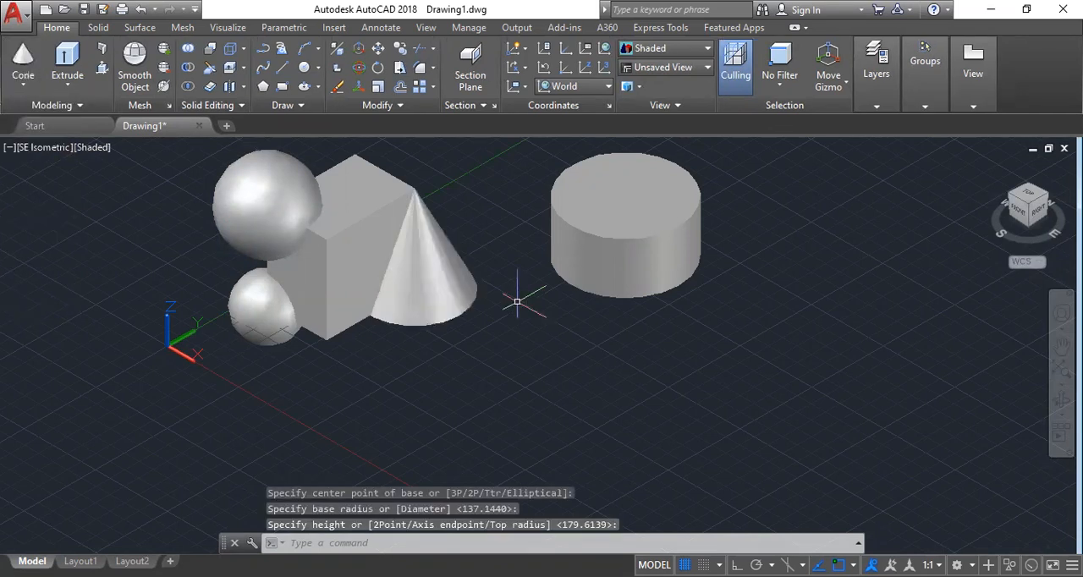
Draw a separate sphere beyond the cylinder and a wedge in front of the cylinder.
{"action": "left_click", "coordinate": [23, 81]}
{"action": "left_click", "coordinate": [35, 211]}
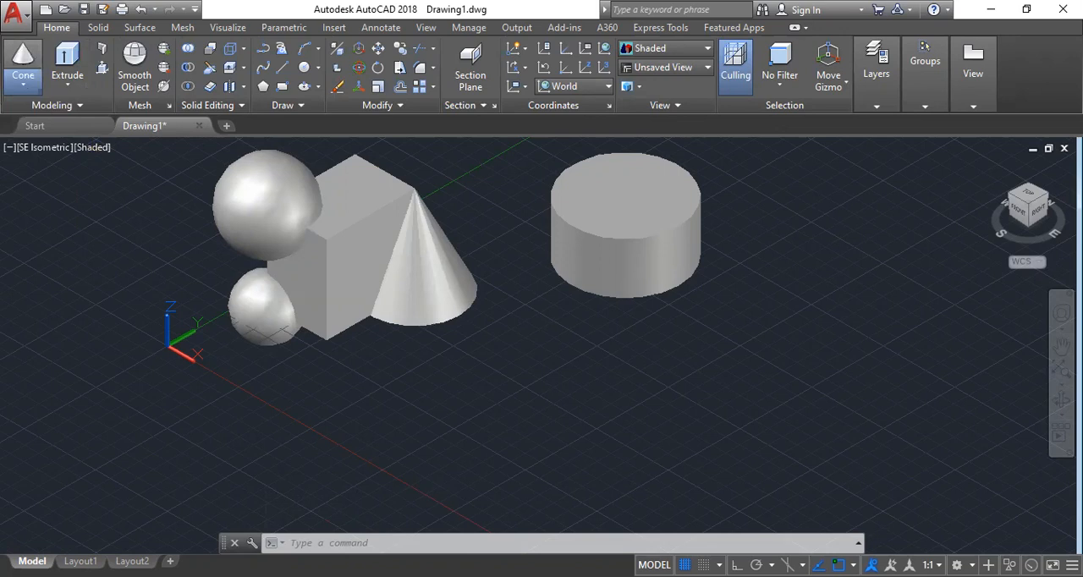
{"action": "left_click", "coordinate": [25, 82]}
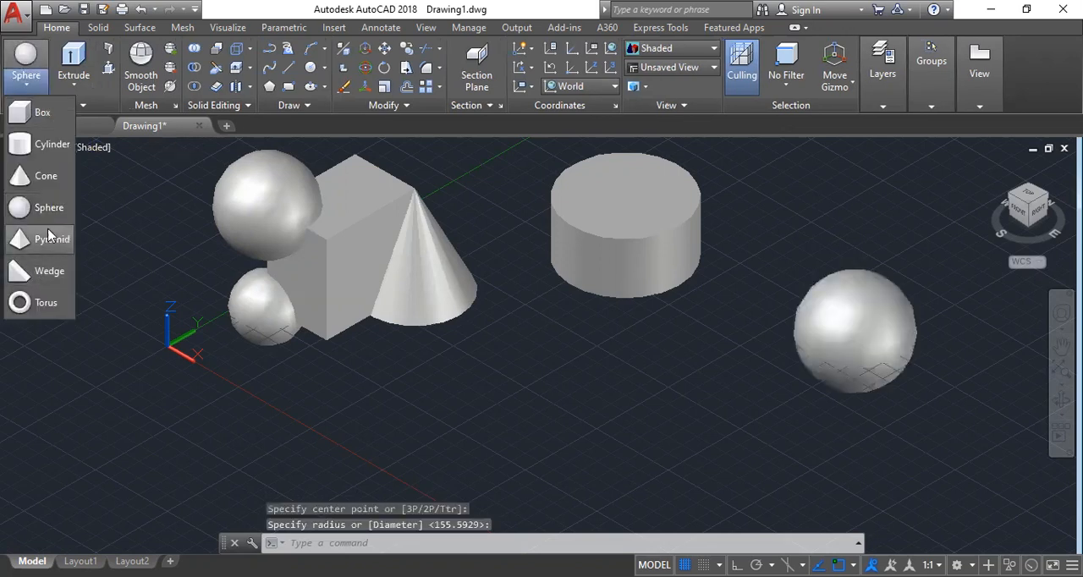
{"action": "left_click", "coordinate": [48, 273]}
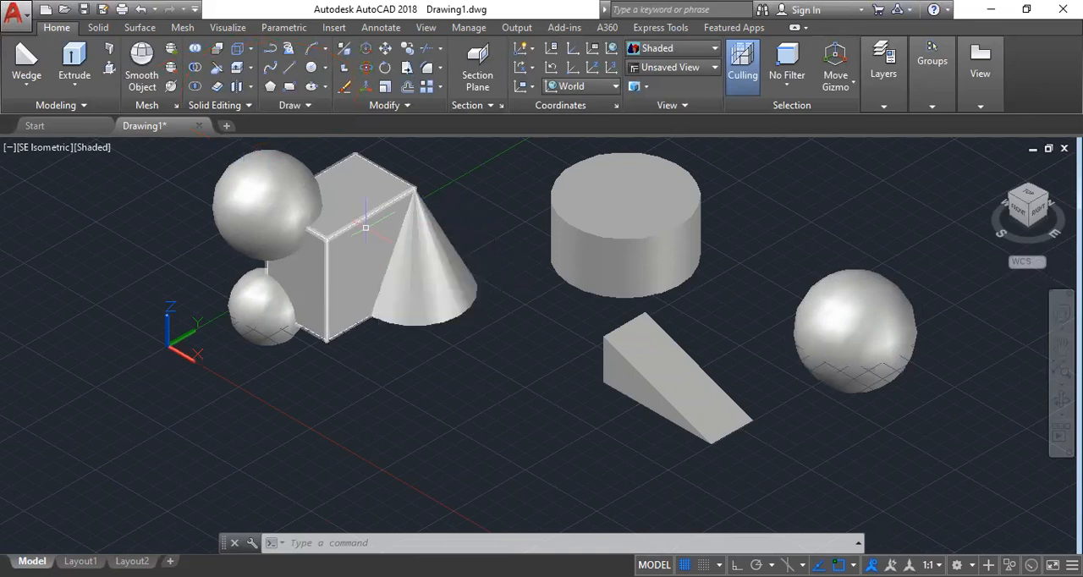
Combine the box, cone, cylinder, wedge and separate sphere with Union, leaving out the two spheres beside the box.
{"action": "mouse_move", "coordinate": [365, 227]}
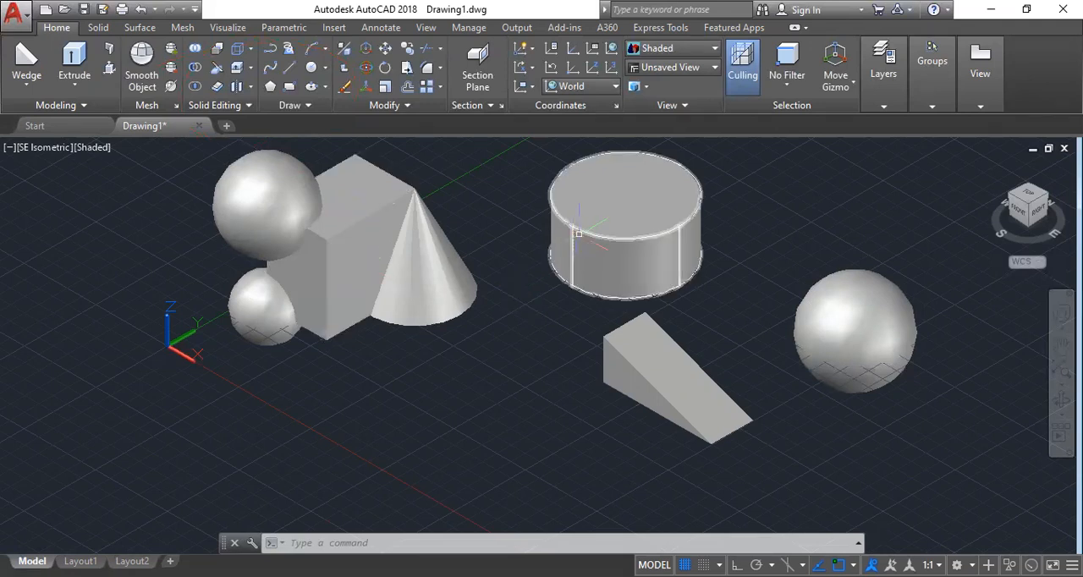
{"action": "mouse_move", "coordinate": [580, 270]}
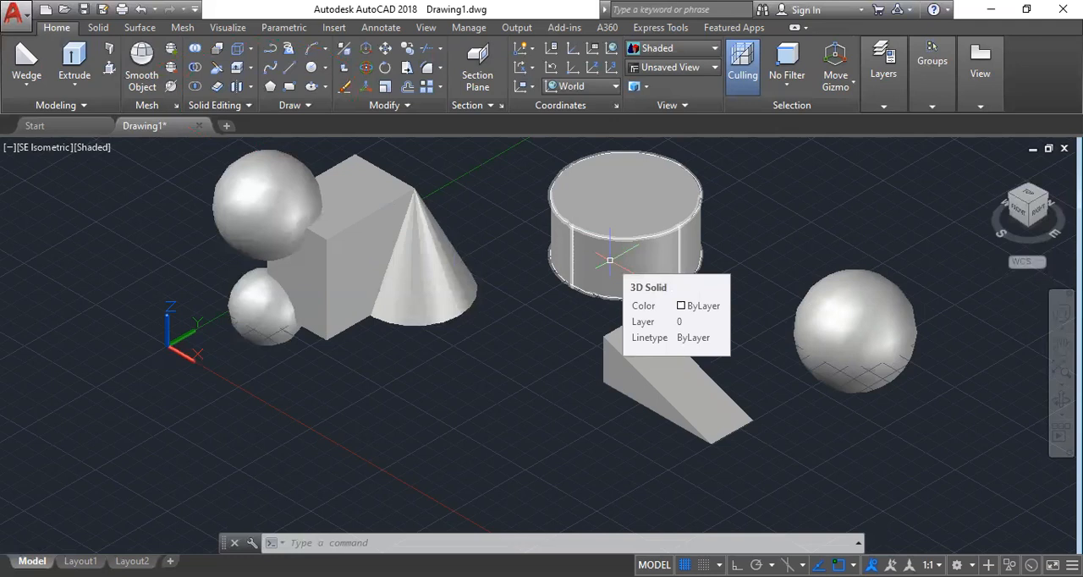
{"action": "left_click", "coordinate": [195, 50]}
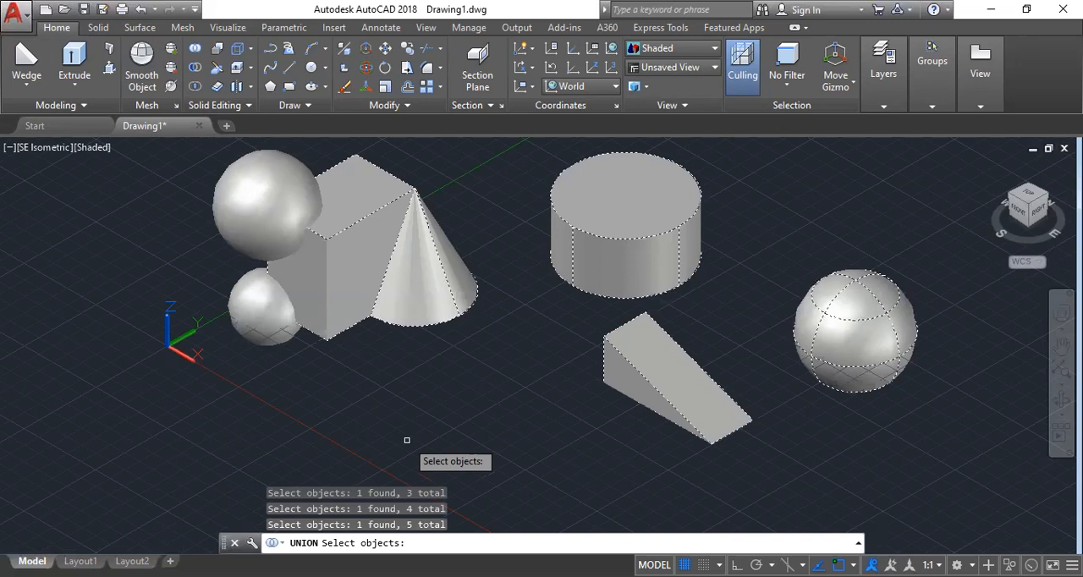
{"action": "key", "text": "Return"}
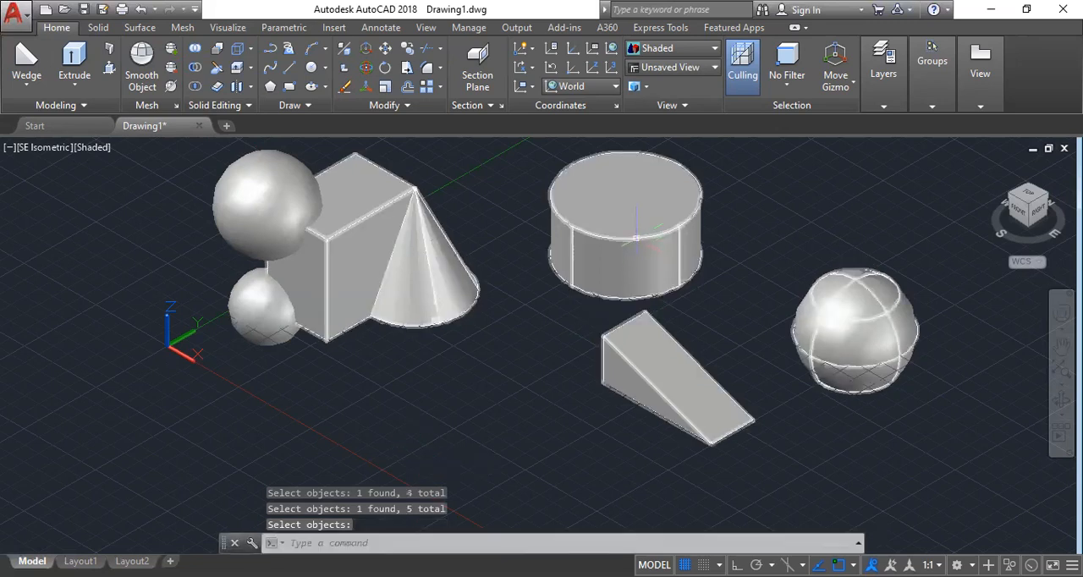
Select the united solid and move it along the Y axis, away from the two remaining spheres.
{"action": "left_click", "coordinate": [610, 237]}
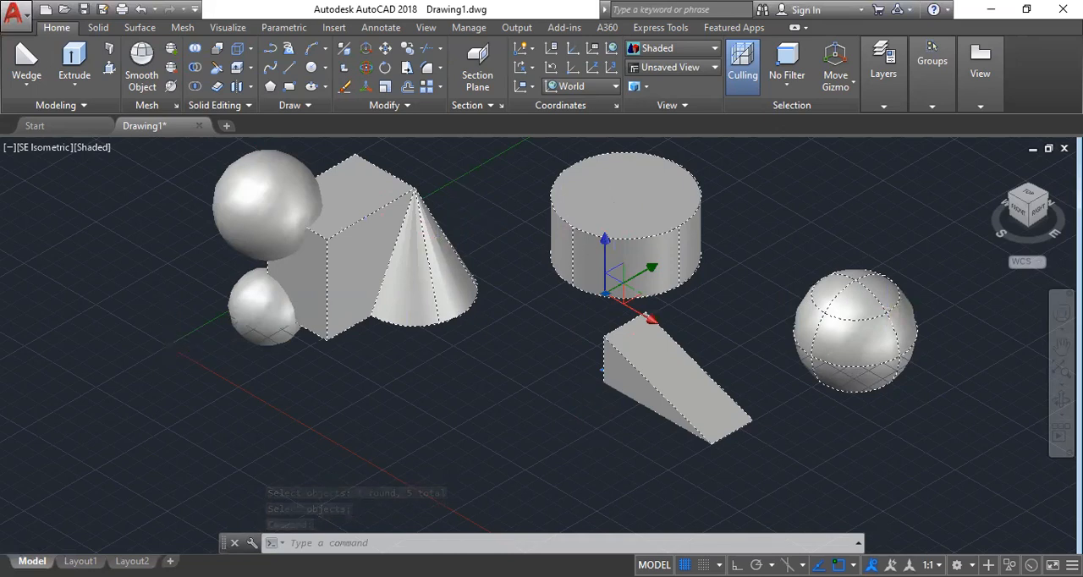
{"action": "scroll", "coordinate": [399, 430], "scroll_direction": "down", "scroll_amount": 5}
{"action": "scroll", "coordinate": [423, 423], "scroll_direction": "up", "scroll_amount": 2}
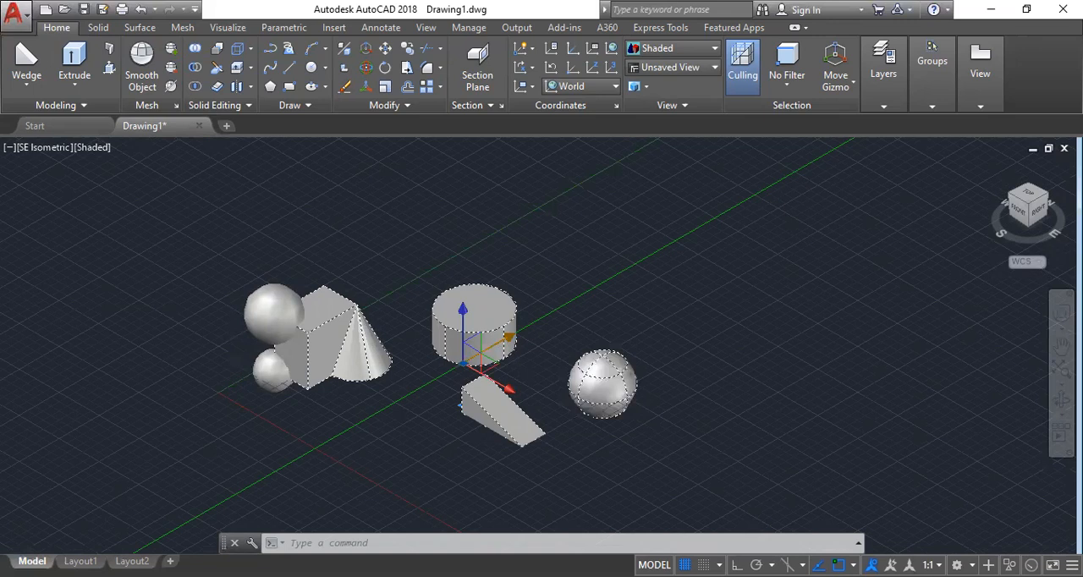
{"action": "left_click", "coordinate": [499, 340]}
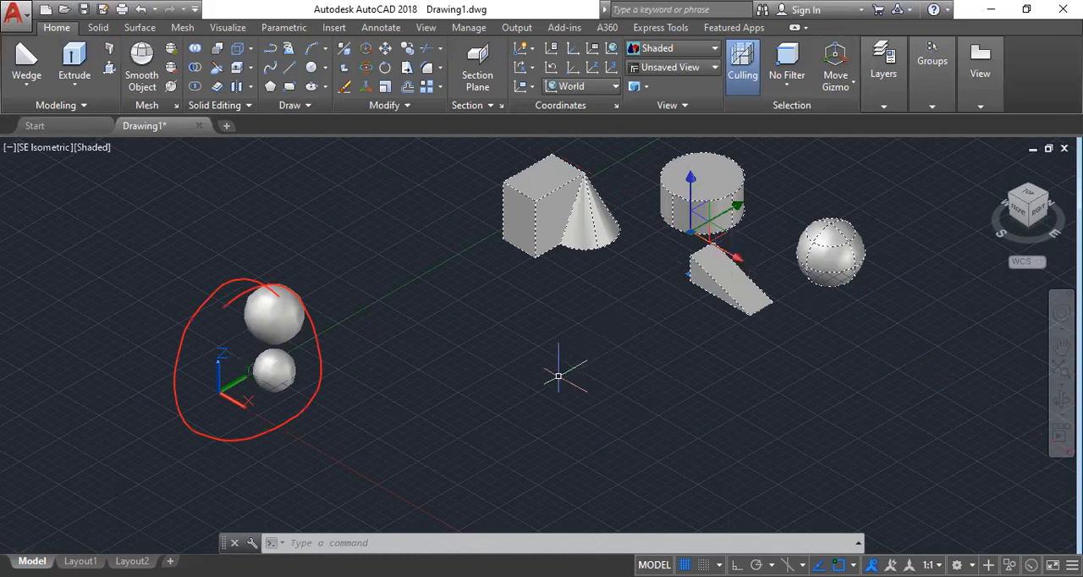
{"action": "key", "text": "Escape"}
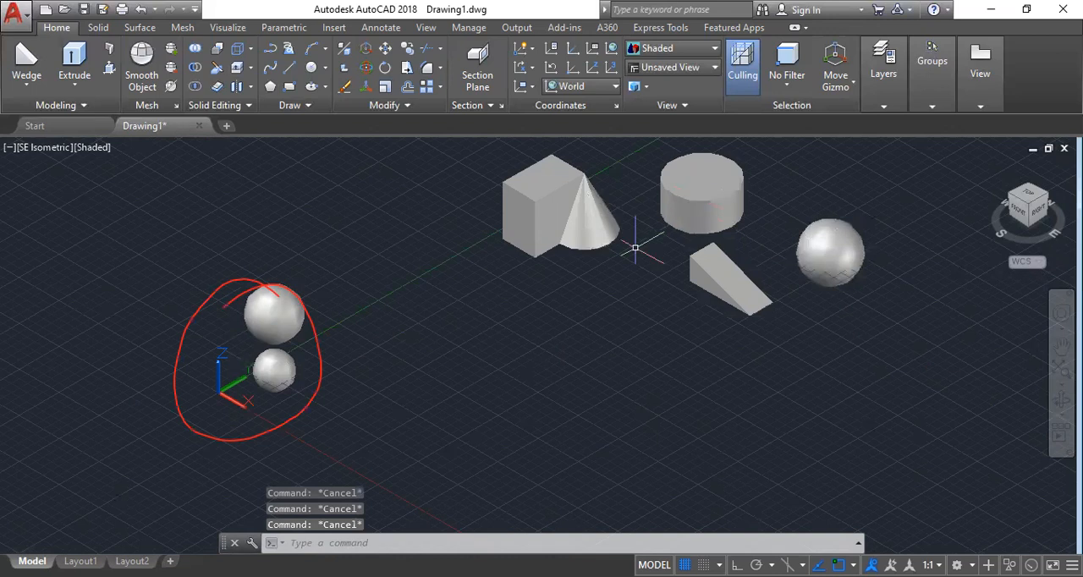
Move the united solid along the X axis and try raising it along the Z axis.
{"action": "left_click", "coordinate": [701, 219]}
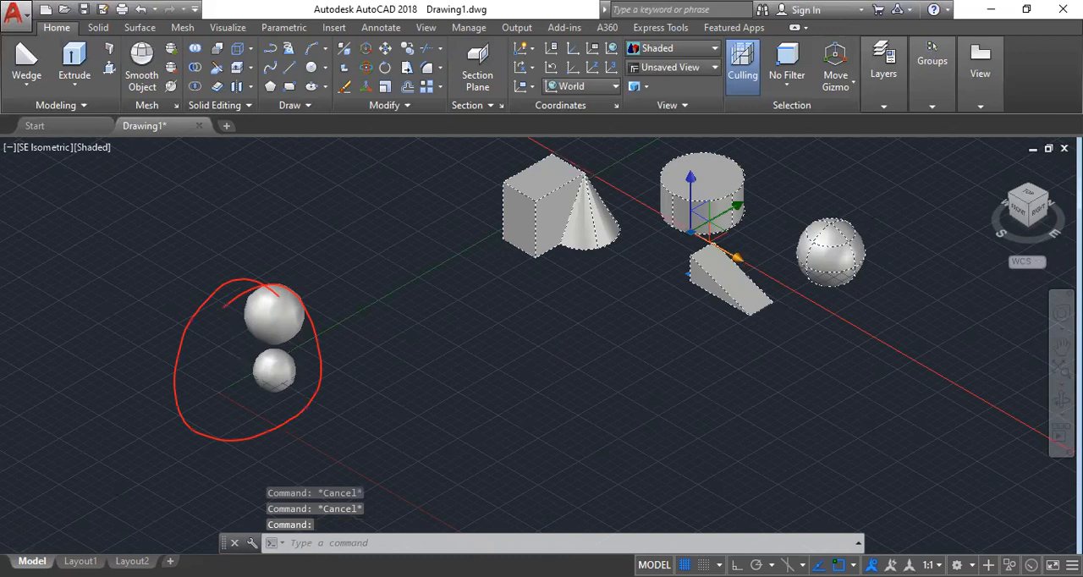
{"action": "left_click_drag", "start_coordinate": [734, 258], "coordinate": [953, 384]}
{"action": "left_click", "coordinate": [929, 369]}
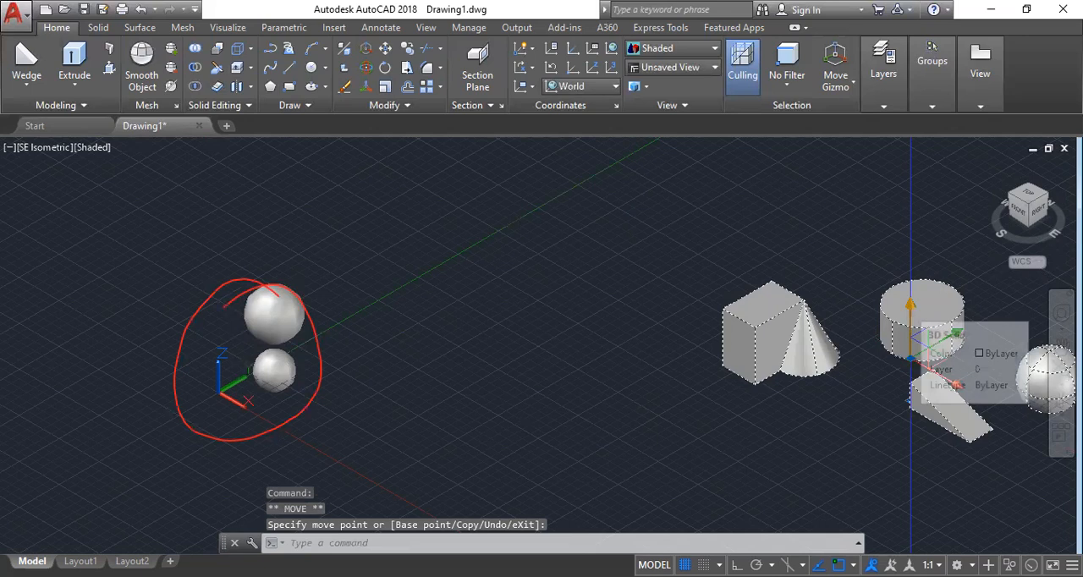
{"action": "left_click_drag", "start_coordinate": [910, 306], "coordinate": [910, 178]}
Undo all the moves of the united solid and the Union of the five solids.
{"action": "key", "text": "ctrl+z"}
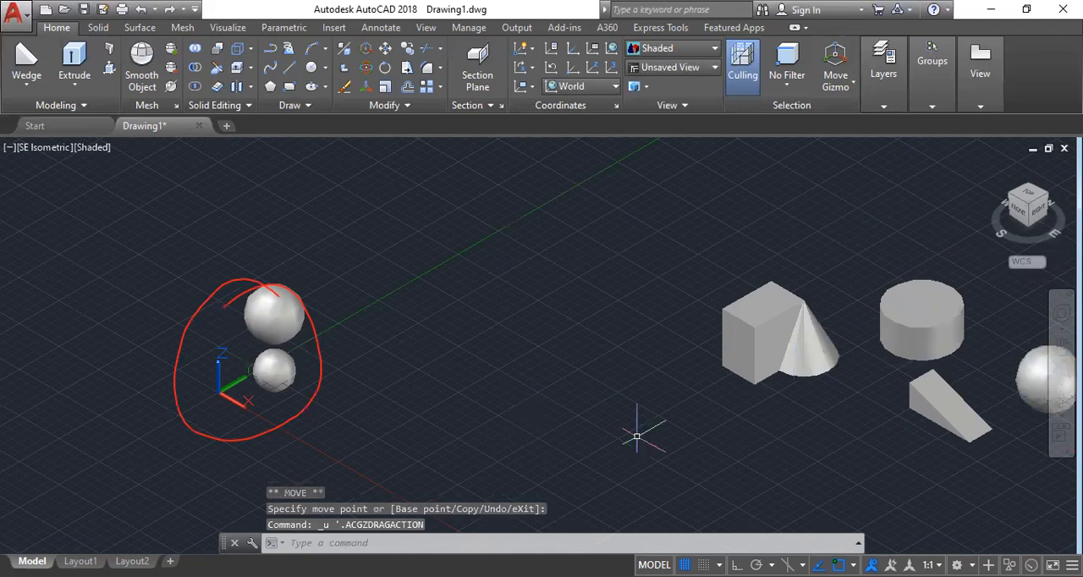
{"action": "key", "text": "ctrl+z"}
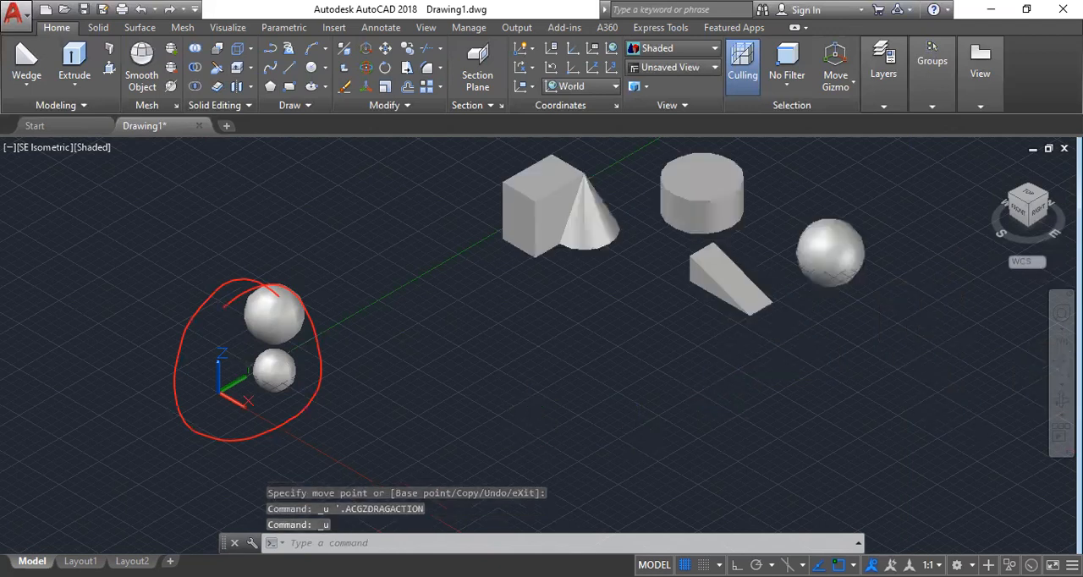
{"action": "key", "text": "ctrl+z"}
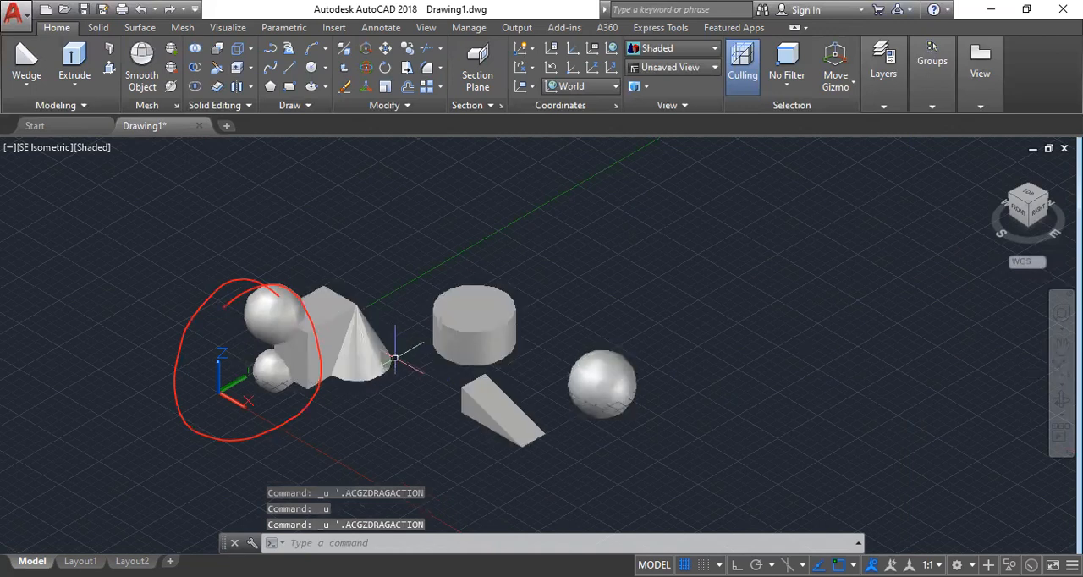
{"action": "key", "text": "ctrl+z"}
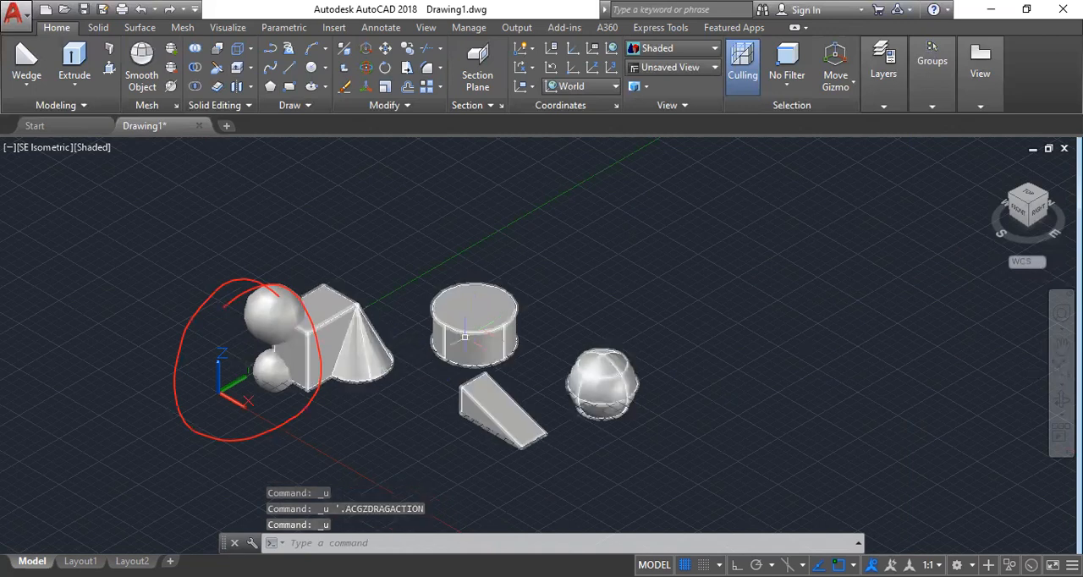
{"action": "key", "text": "ctrl+z"}
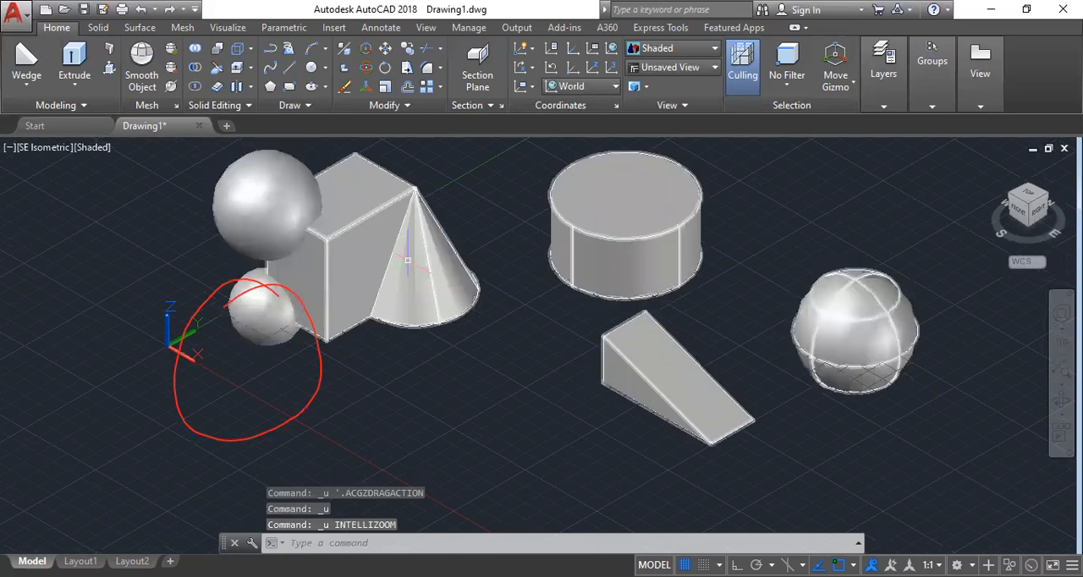
{"action": "key", "text": "ctrl+z"}
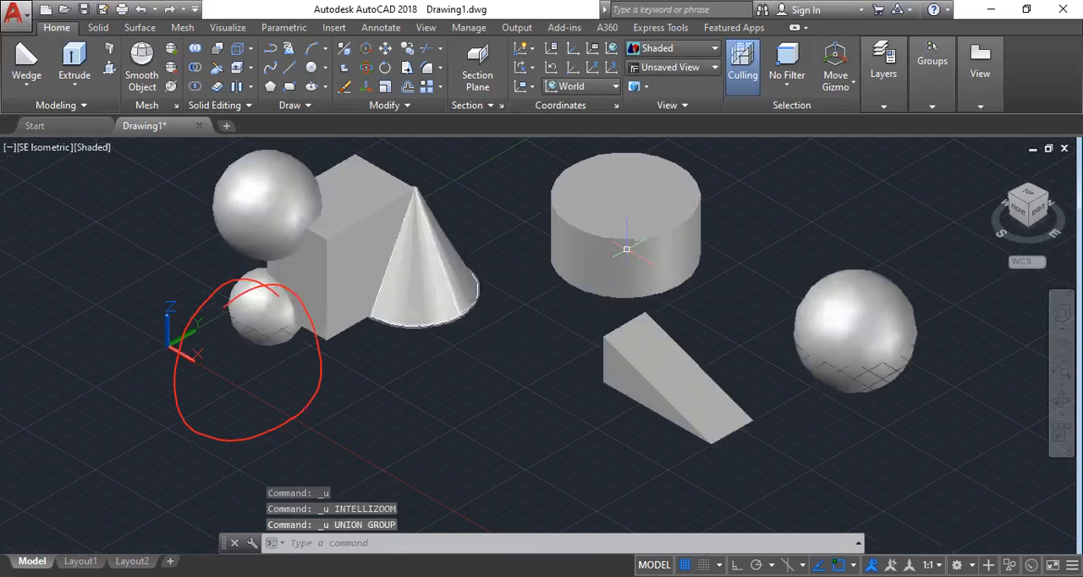
Select all seven solids one by one to check that they are separate objects, and clear the selection.
{"action": "left_click", "coordinate": [863, 314]}
{"action": "left_click", "coordinate": [622, 258]}
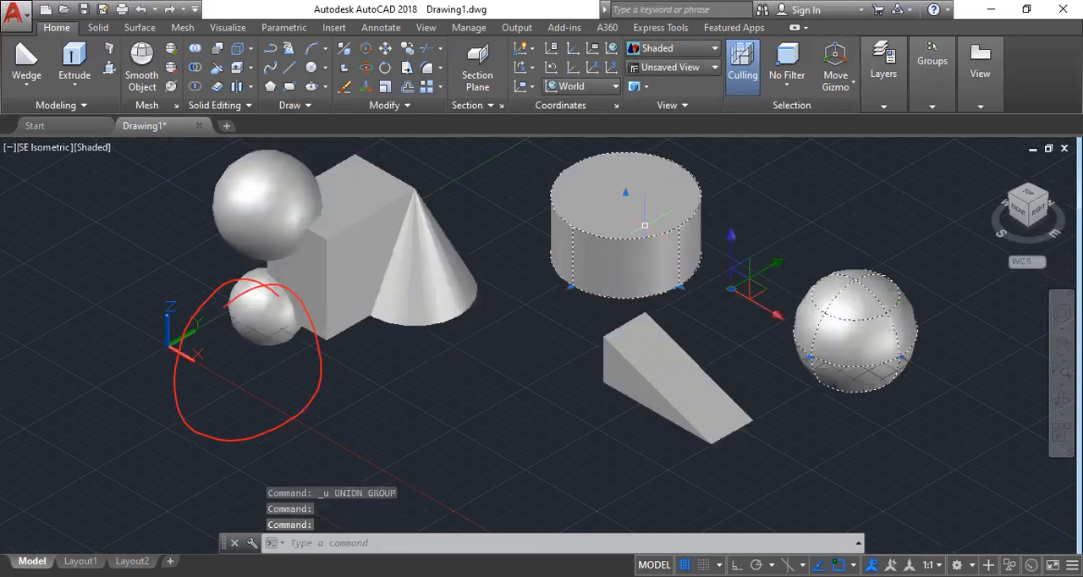
{"action": "left_click", "coordinate": [666, 396]}
{"action": "left_click", "coordinate": [457, 276]}
{"action": "left_click", "coordinate": [355, 234]}
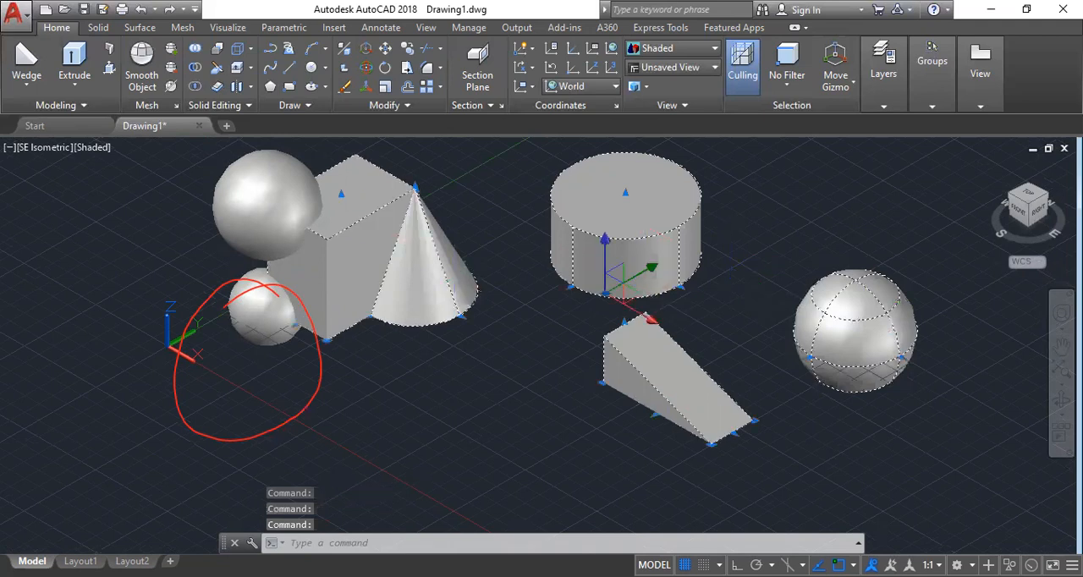
{"action": "left_click", "coordinate": [296, 205]}
{"action": "left_click", "coordinate": [281, 328]}
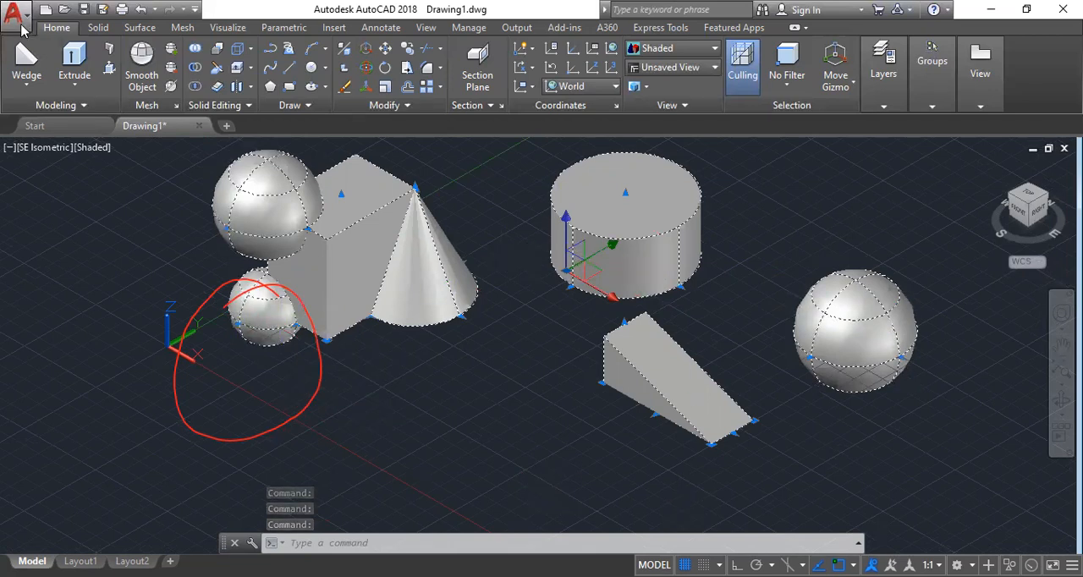
{"action": "key", "text": "Escape"}
{"action": "key", "text": "Escape"}
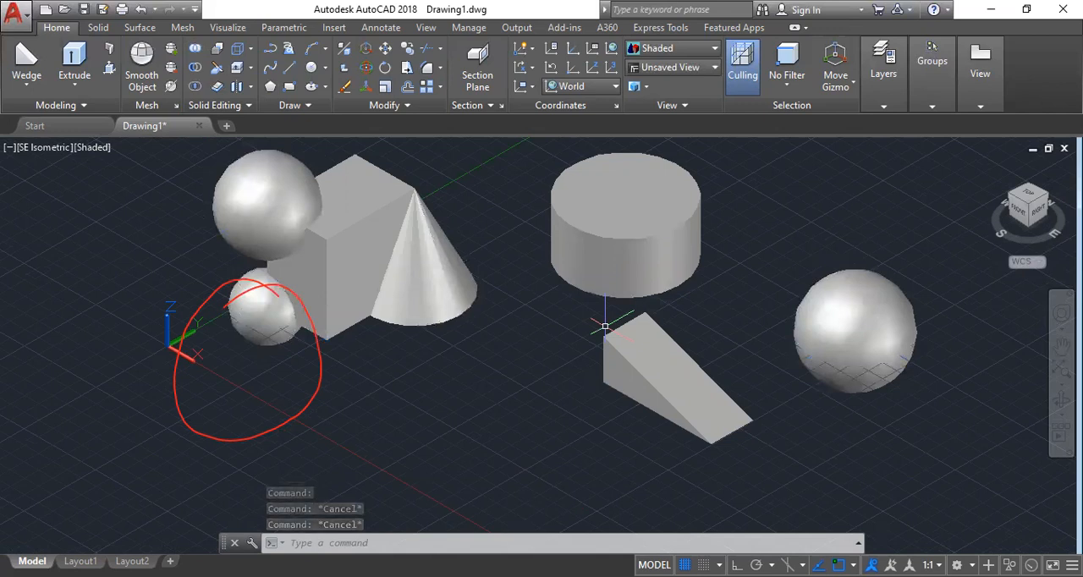
Combine the cylinder, wedge and separate sphere with Union, and undo the operation.
{"action": "left_click", "coordinate": [634, 236]}
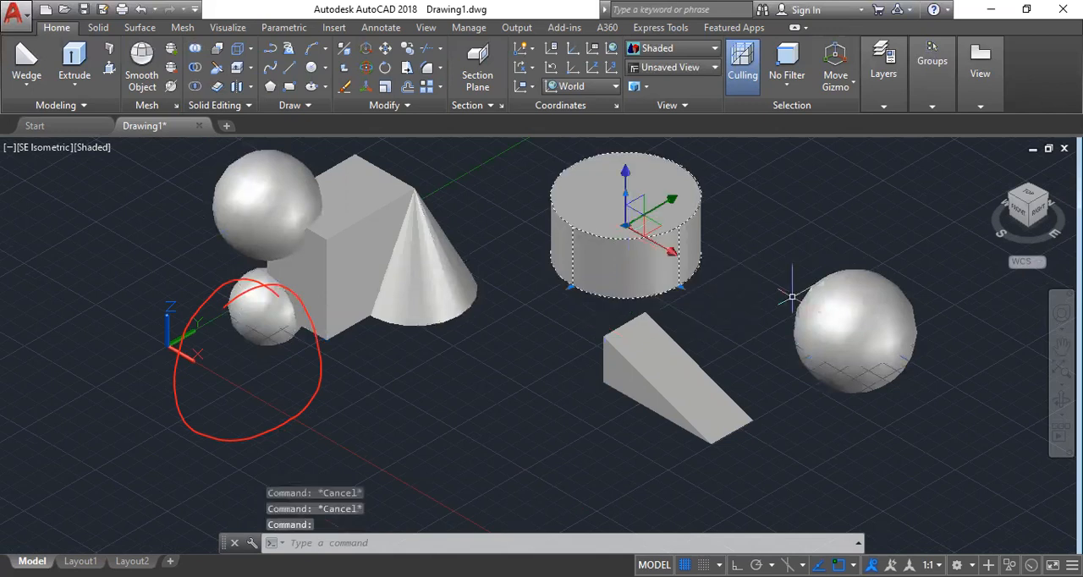
{"action": "left_click", "coordinate": [824, 294]}
{"action": "left_click", "coordinate": [669, 372]}
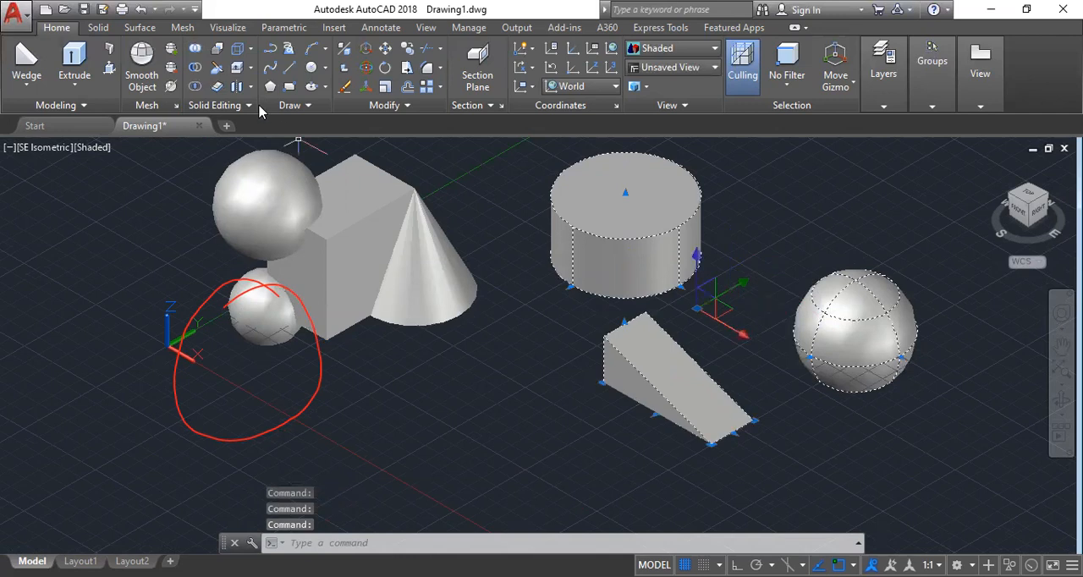
{"action": "left_click", "coordinate": [197, 49]}
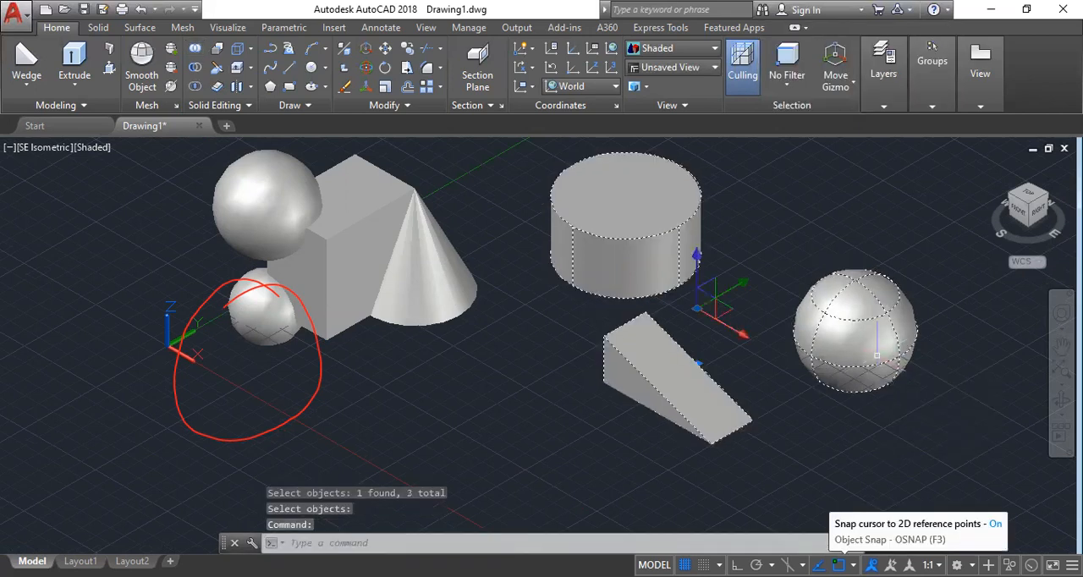
{"action": "key", "text": "Escape"}
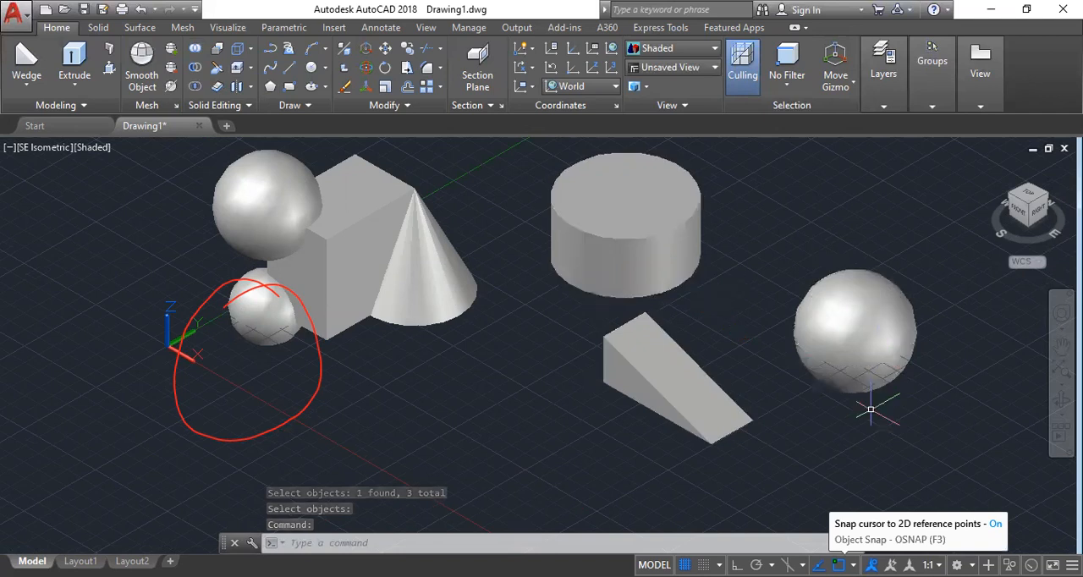
{"action": "key", "text": "ctrl+z"}
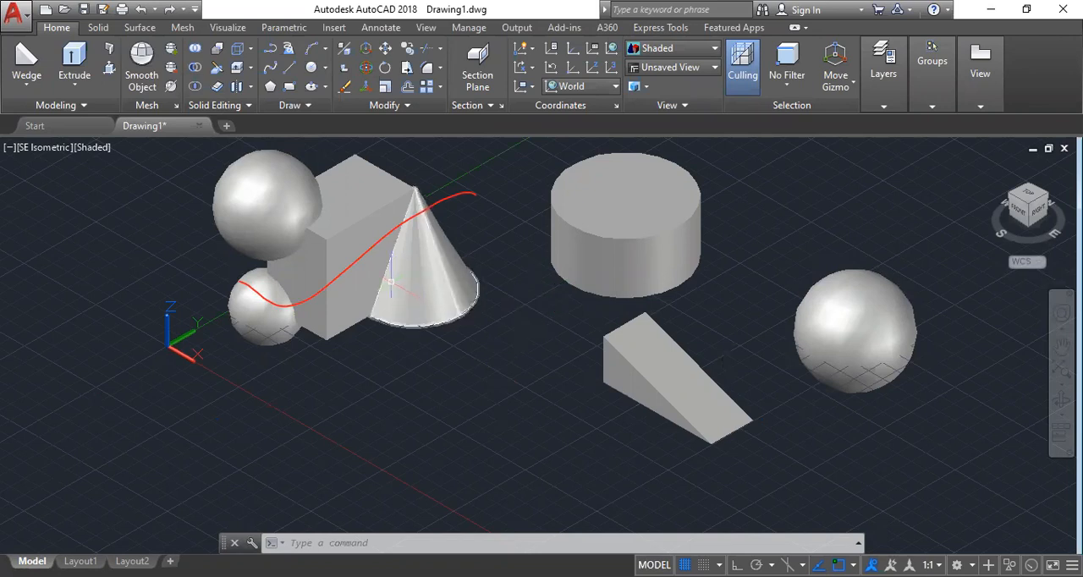
Subtract the cone from the box and inspect the cut box from another angle.
{"action": "mouse_move", "coordinate": [390, 281]}
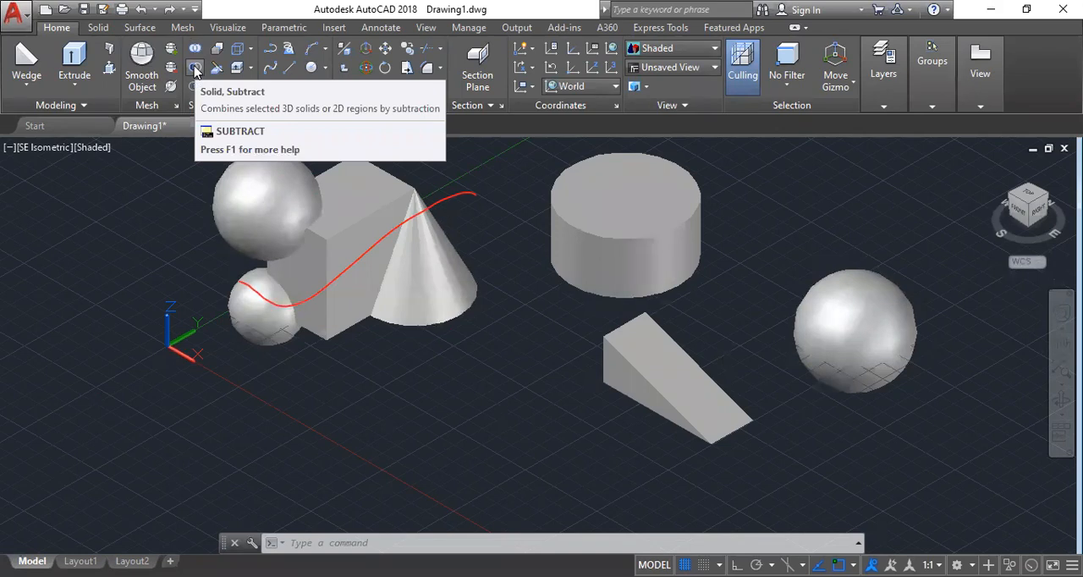
{"action": "left_click", "coordinate": [195, 70]}
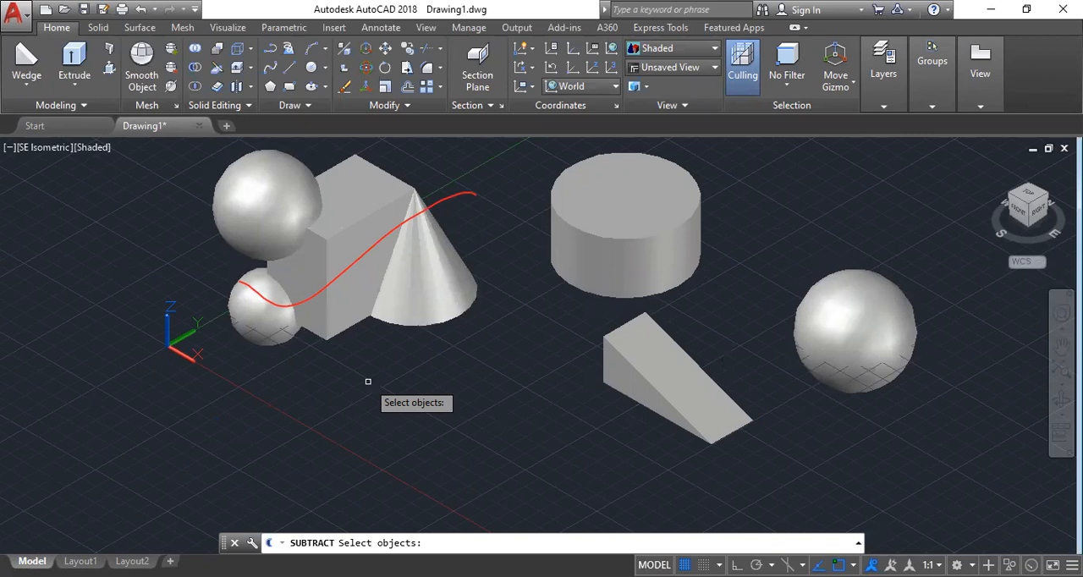
{"action": "left_click", "coordinate": [341, 227]}
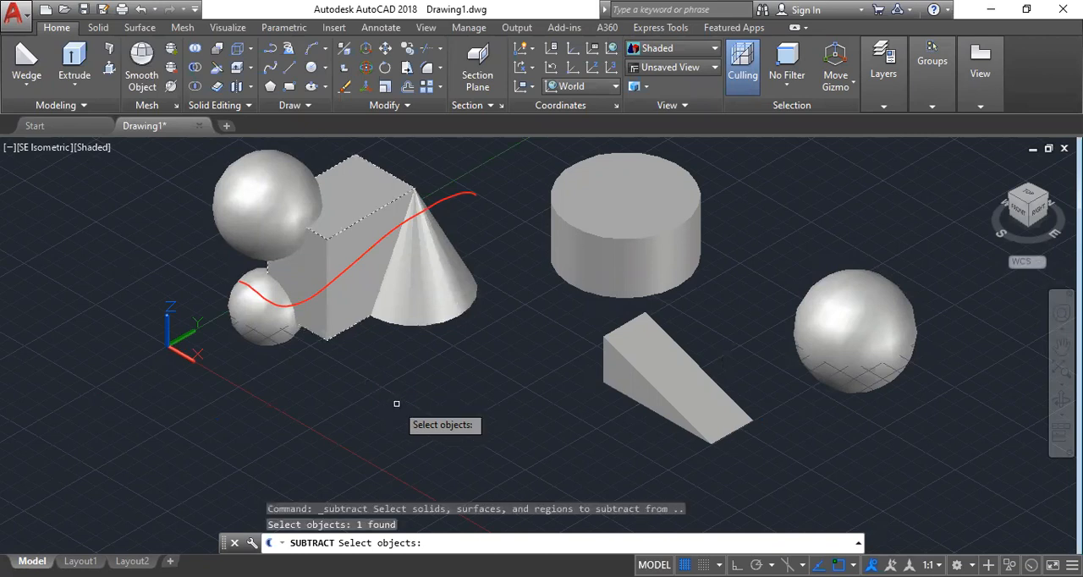
{"action": "key", "text": "Return"}
{"action": "left_click", "coordinate": [427, 279]}
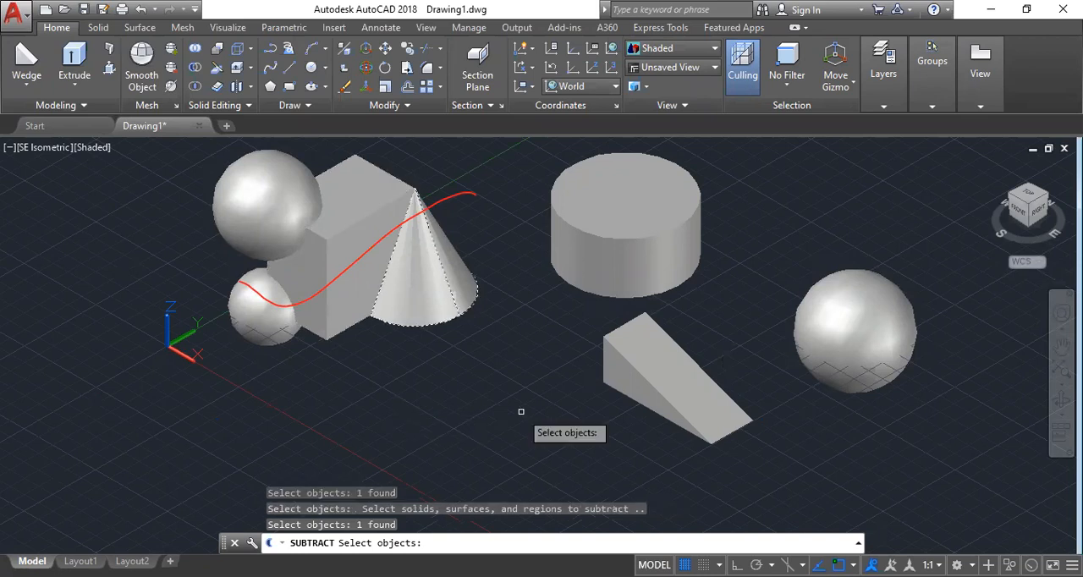
{"action": "key", "text": "Return"}
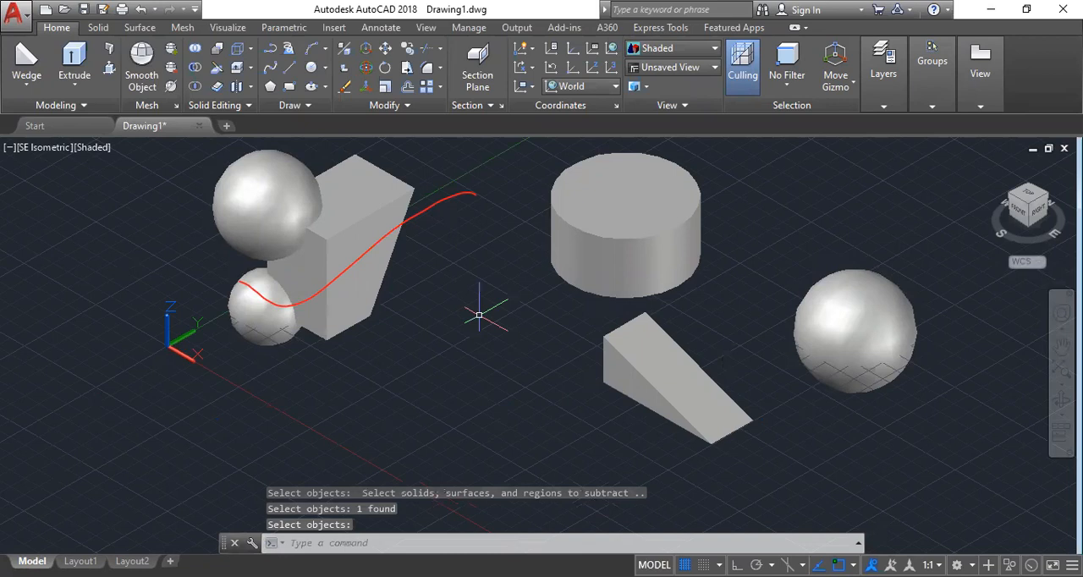
{"action": "middle_click_drag", "start_coordinate": [478, 315], "coordinate": [428, 310], "text": "shift"}
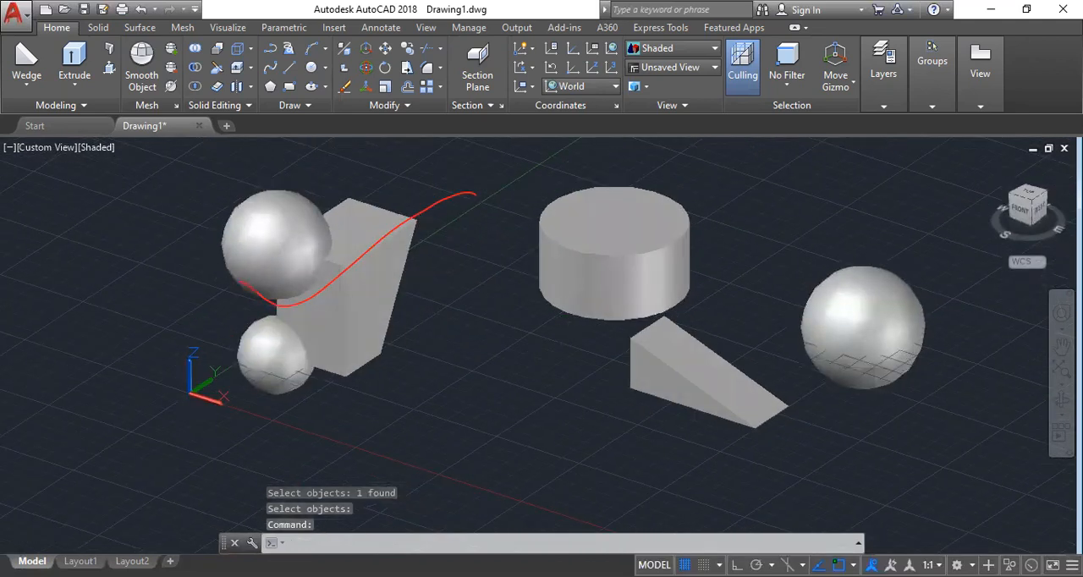
Undo the view change and the subtraction of the cone from the box.
{"action": "key", "text": "ctrl+z"}
{"action": "key", "text": "ctrl+z"}
{"action": "key", "text": "ctrl+z"}
{"action": "key", "text": "ctrl+z"}
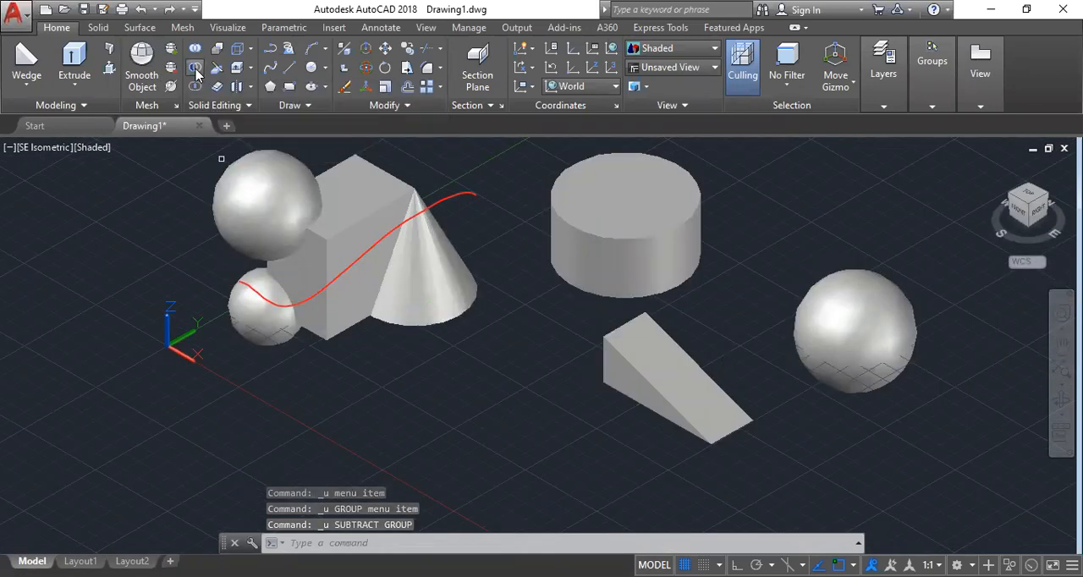
Subtract the two adjoining spheres from the box and inspect the cavities from several angles, including from below.
{"action": "left_click", "coordinate": [196, 71]}
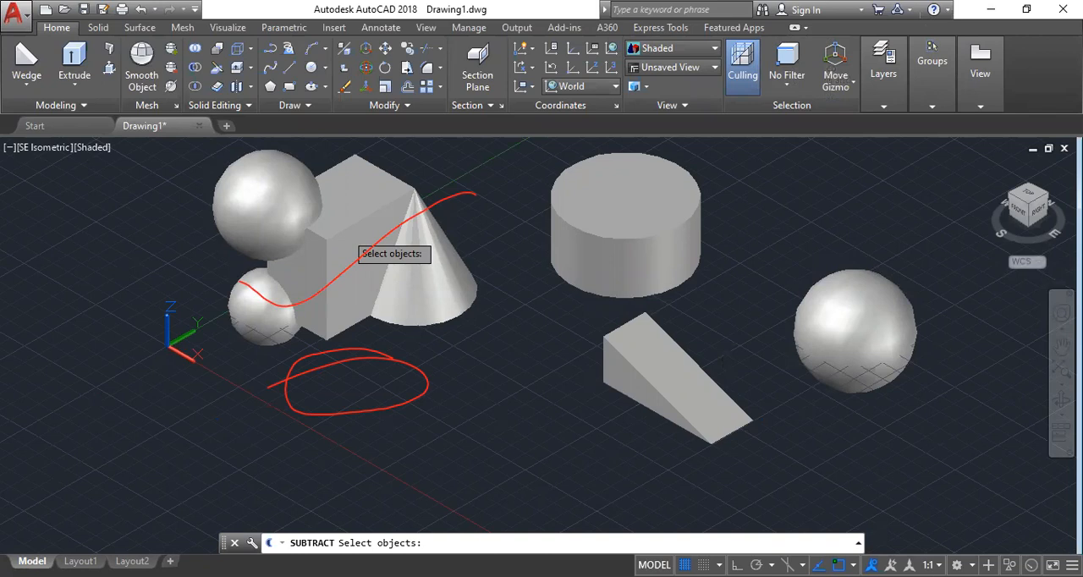
{"action": "key", "text": "Return"}
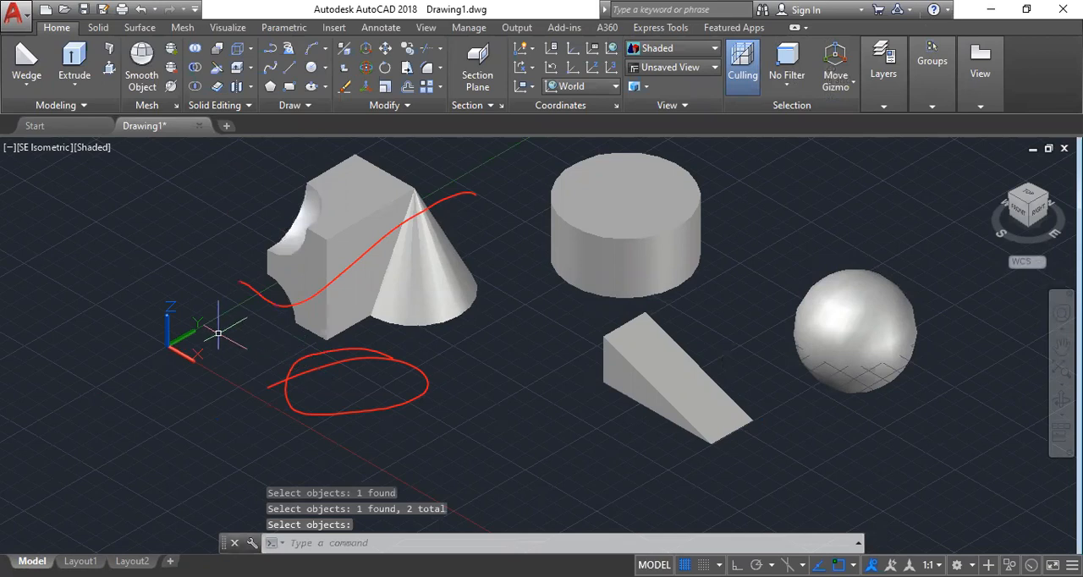
{"action": "scroll", "coordinate": [326, 506], "scroll_direction": "down", "scroll_amount": 2}
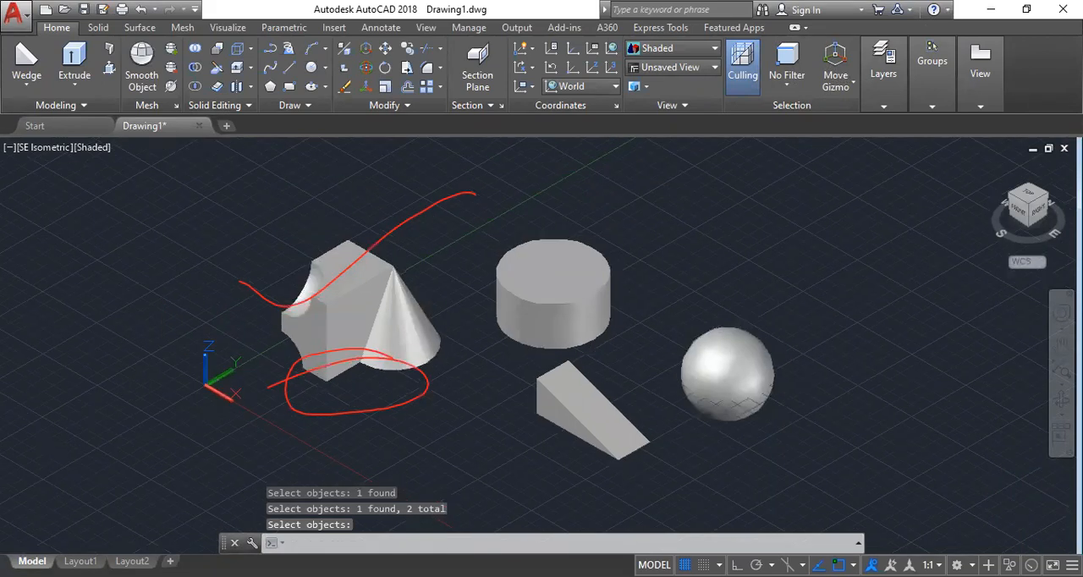
{"action": "middle_click_drag", "start_coordinate": [245, 320], "coordinate": [235, 376], "text": "shift"}
{"action": "scroll", "coordinate": [264, 336], "scroll_direction": "up", "scroll_amount": 5}
{"action": "middle_click_drag", "start_coordinate": [263, 336], "coordinate": [408, 397], "text": "shift"}
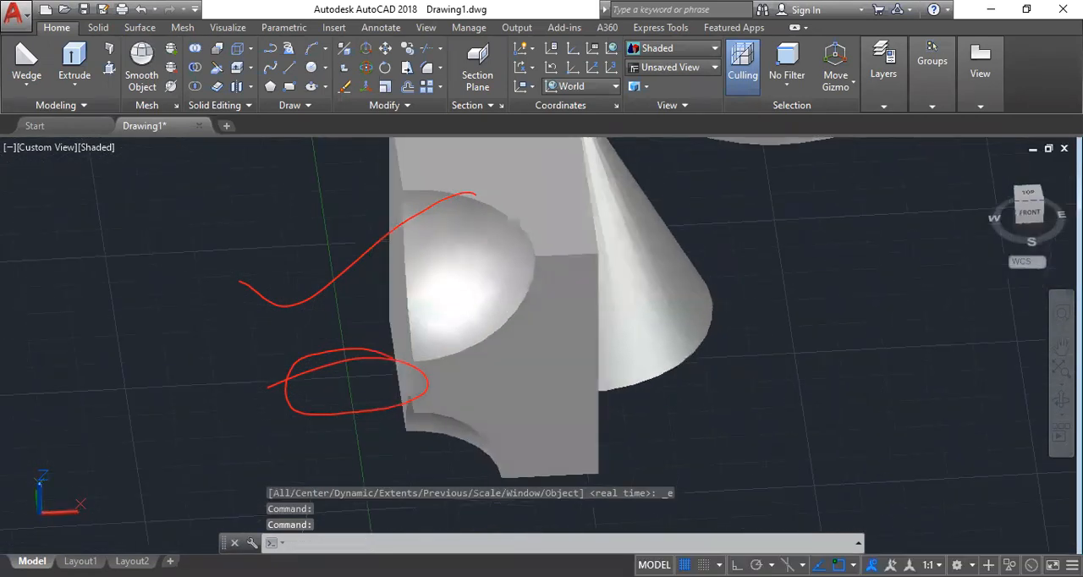
{"action": "middle_click_drag", "start_coordinate": [552, 427], "coordinate": [512, 407], "text": "shift"}
{"action": "middle_click_drag", "start_coordinate": [484, 442], "coordinate": [508, 382], "text": "shift"}
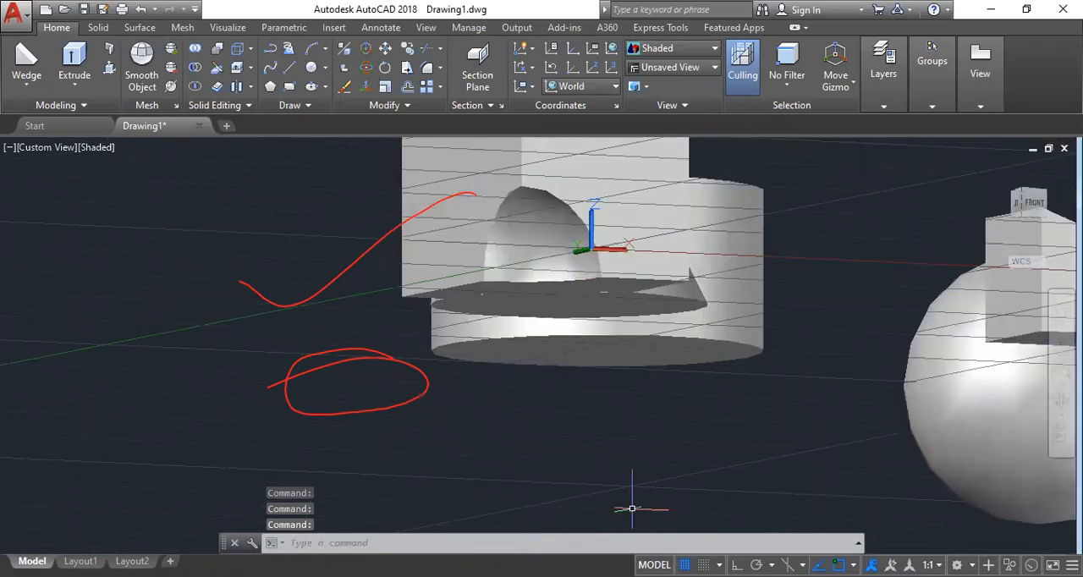
Turn off the grid and restore the SE Isometric view.
{"action": "key", "text": "F7"}
{"action": "scroll", "coordinate": [561, 383], "scroll_direction": "down", "scroll_amount": 3}
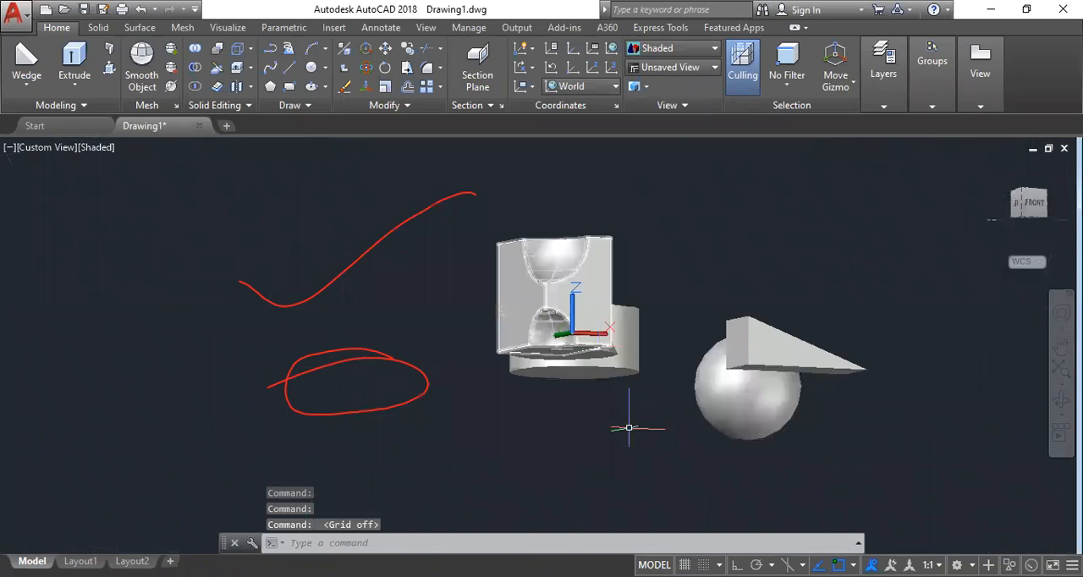
{"action": "left_click", "coordinate": [56, 149]}
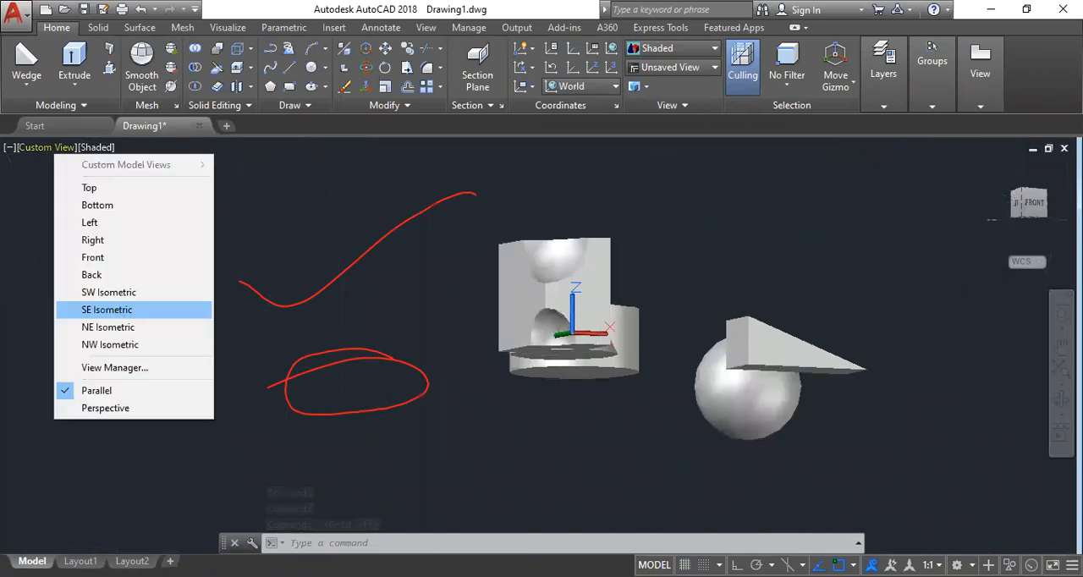
{"action": "left_click", "coordinate": [107, 310]}
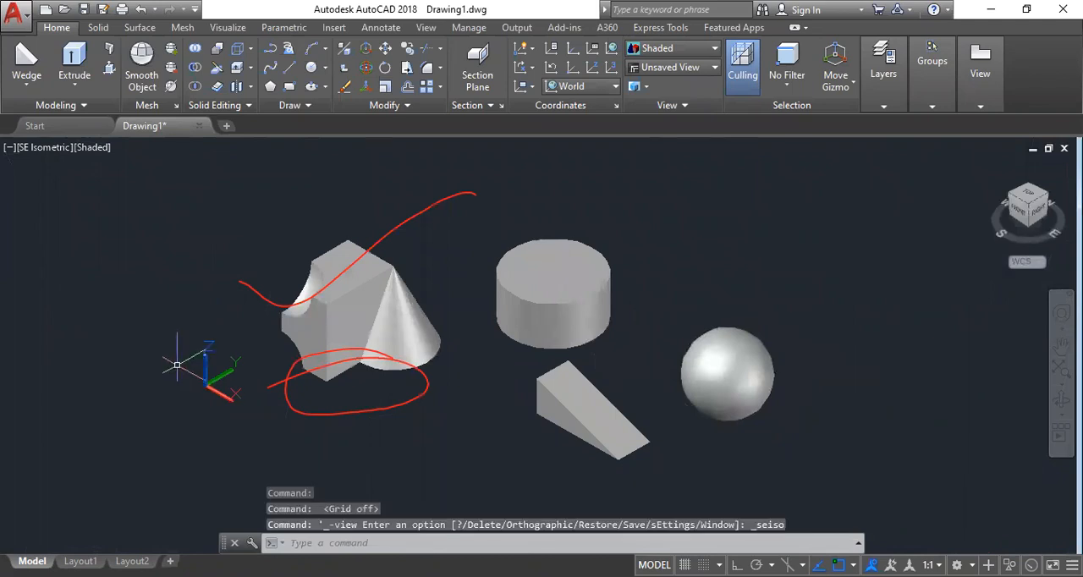
Undo the view changes and the subtraction of the two spheres from the box.
{"action": "key", "text": "ctrl+z"}
{"action": "key", "text": "ctrl+z"}
{"action": "key", "text": "ctrl+z"}
{"action": "key", "text": "ctrl+z"}
{"action": "key", "text": "ctrl+z"}
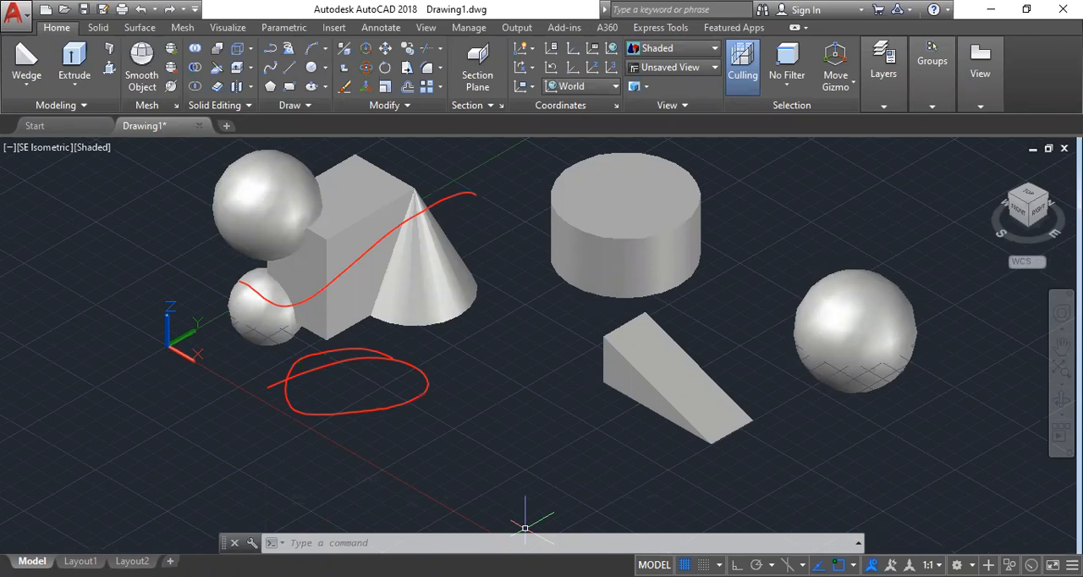
{"action": "key", "text": "Escape"}
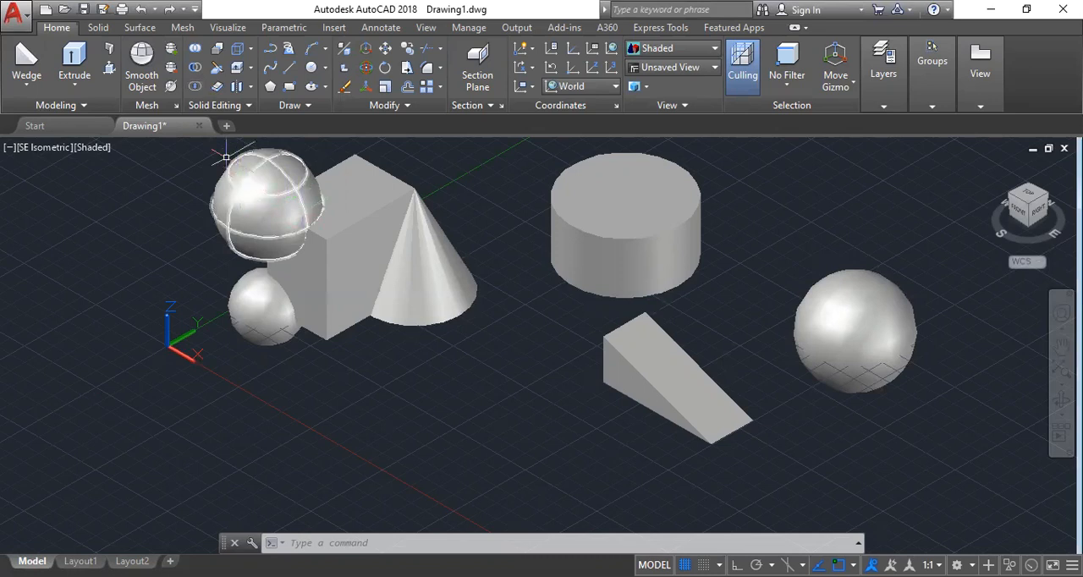
Intersect the box with the larger adjoining sphere and inspect the common solid from another angle.
{"action": "left_click", "coordinate": [194, 87]}
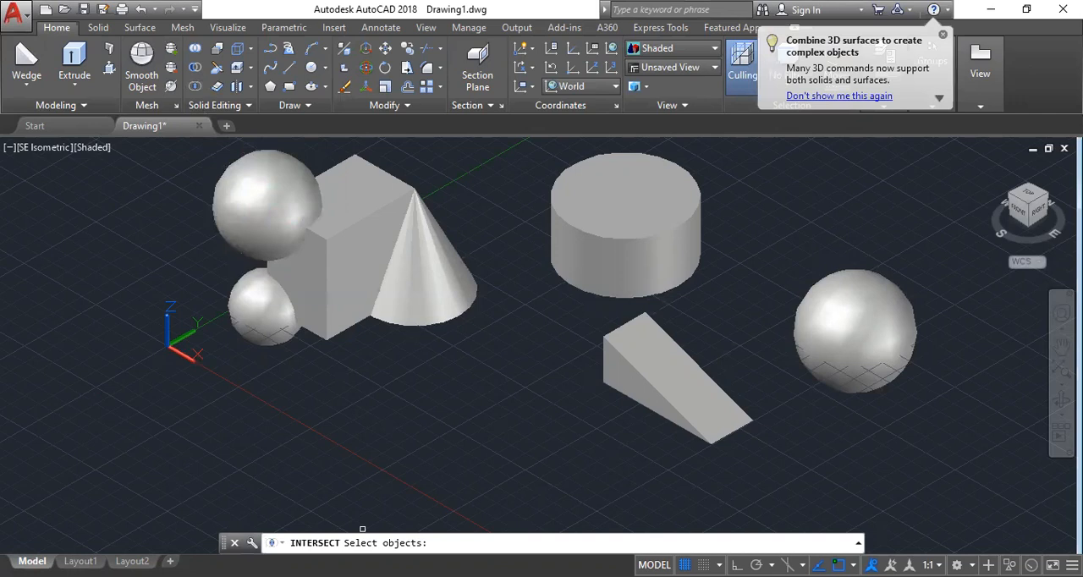
{"action": "key", "text": "Return"}
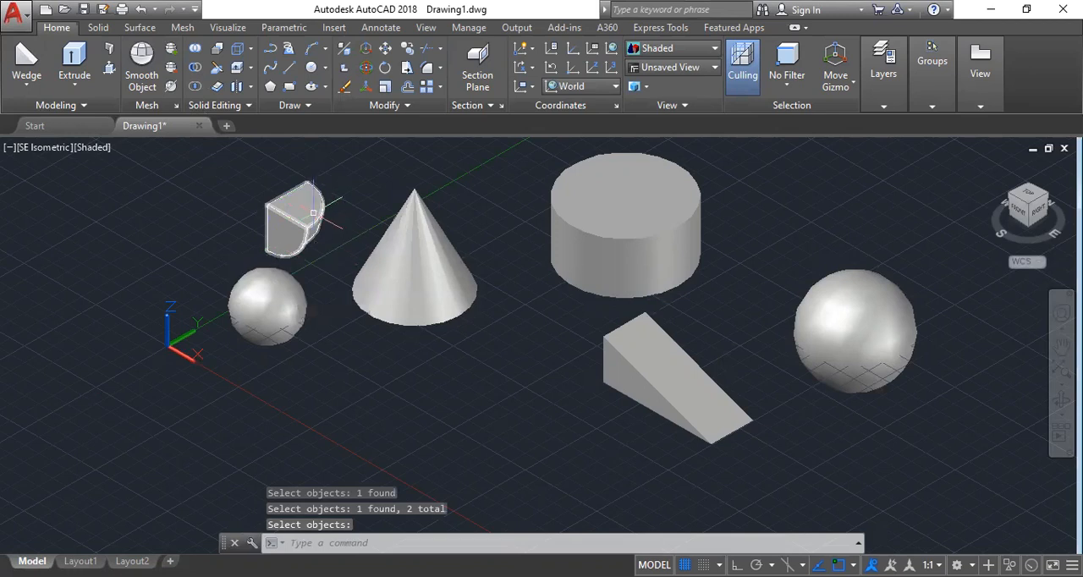
{"action": "mouse_move", "coordinate": [289, 210]}
{"action": "middle_mouse_down", "text": "shift"}
{"action": "mouse_move", "coordinate": [231, 186]}
{"action": "mouse_move", "coordinate": [333, 208]}
{"action": "mouse_move", "coordinate": [520, 164]}
{"action": "mouse_move", "coordinate": [493, 181]}
{"action": "mouse_move", "coordinate": [300, 199]}
{"action": "mouse_move", "coordinate": [296, 225]}
{"action": "middle_mouse_up", "text": "shift"}
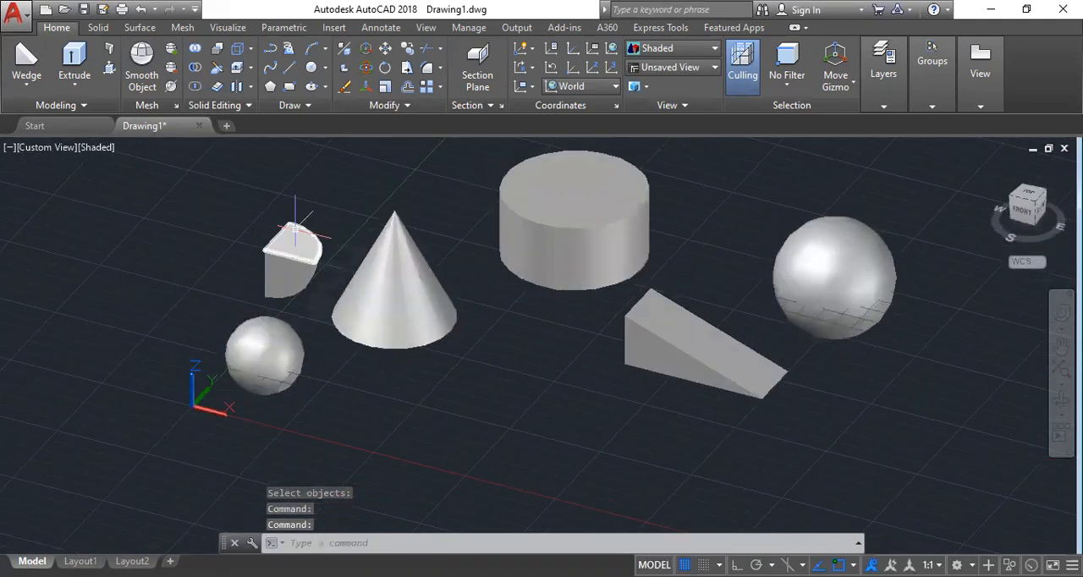
Undo the view change and the intersection of the box and the larger sphere.
{"action": "key", "text": "ctrl+z"}
{"action": "key", "text": "ctrl+z"}
{"action": "key", "text": "ctrl+z"}
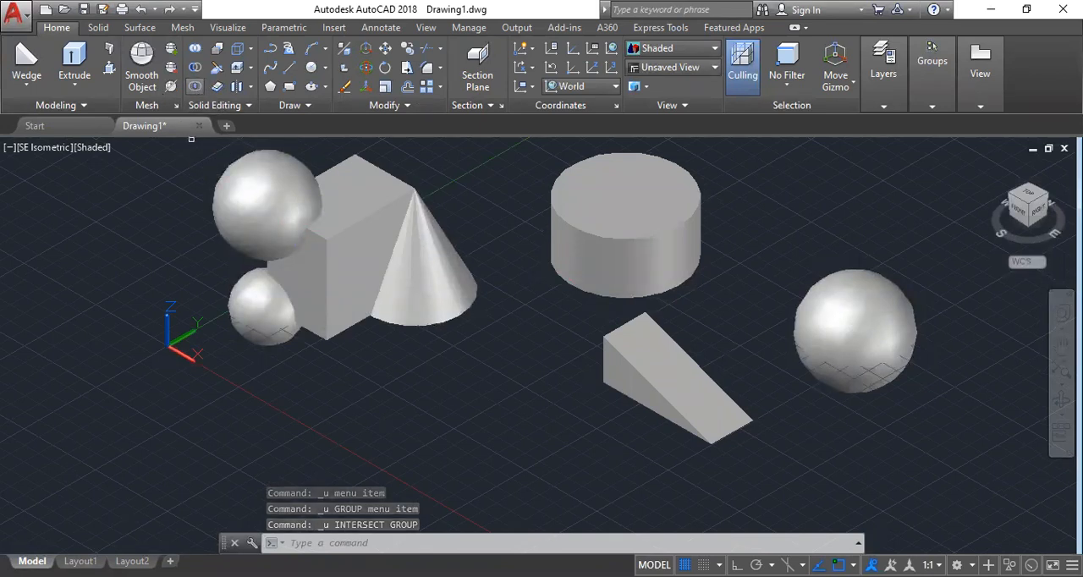
Intersect the box with the cone, and undo the intersection.
{"action": "left_click", "coordinate": [195, 87]}
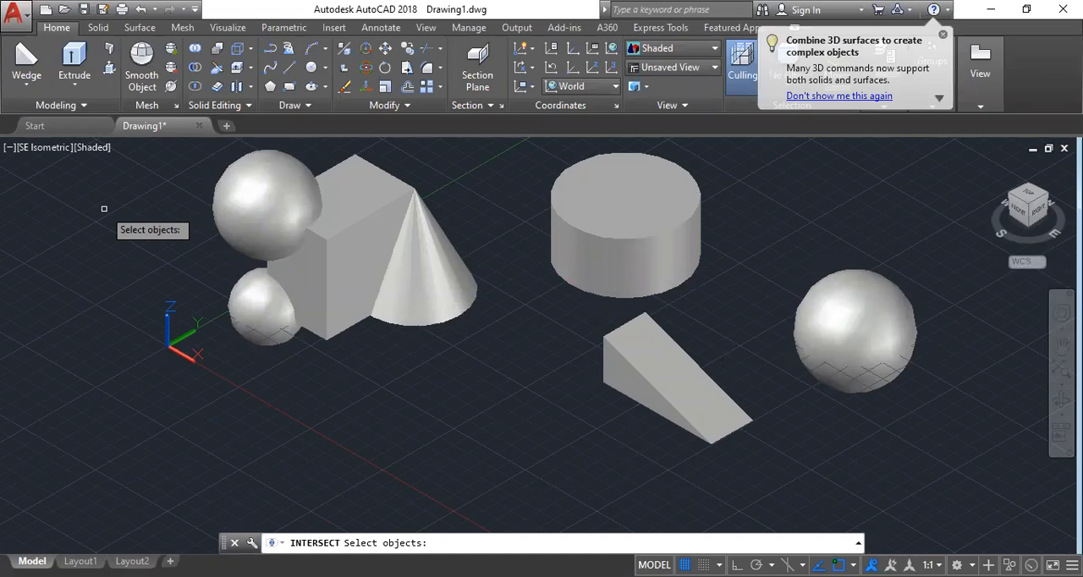
{"action": "left_click", "coordinate": [343, 254]}
{"action": "left_click", "coordinate": [402, 306]}
{"action": "key", "text": "Return"}
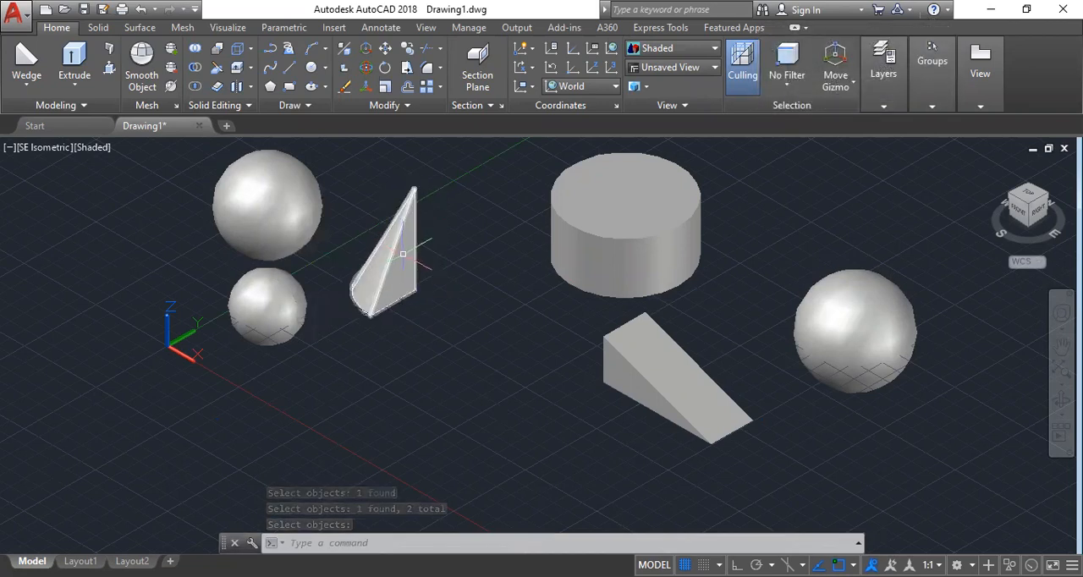
{"action": "left_click", "coordinate": [402, 254]}
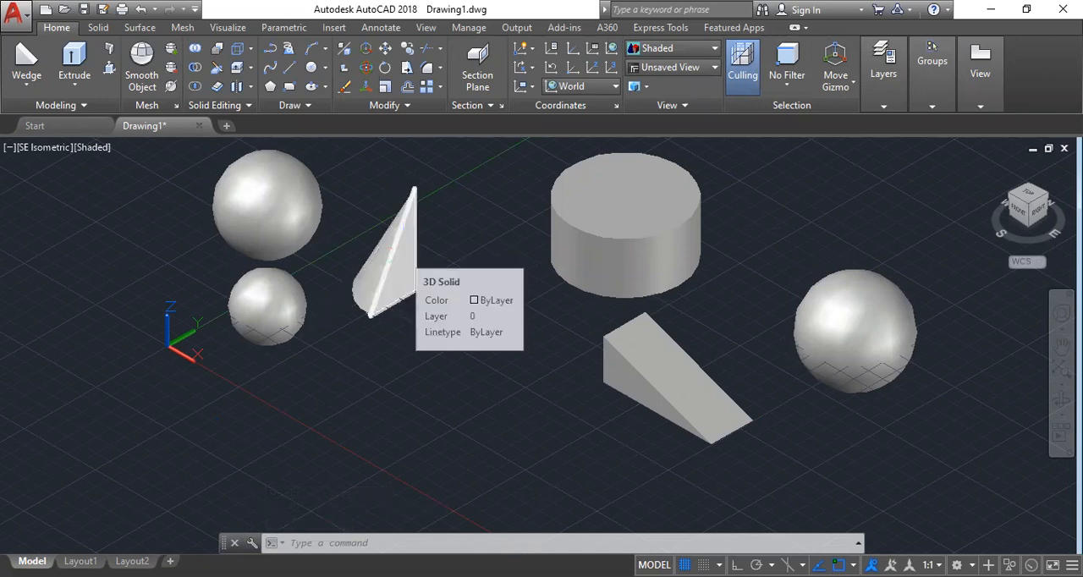
{"action": "key", "text": "ctrl+z"}
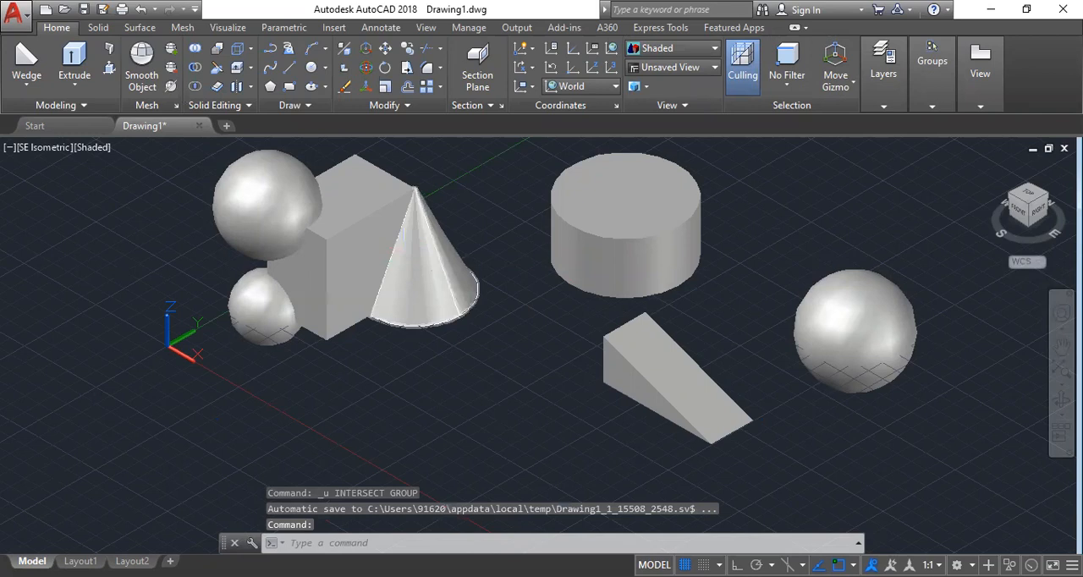
Intersect the cylinder with the separate sphere that does not touch it.
{"action": "left_click", "coordinate": [856, 324]}
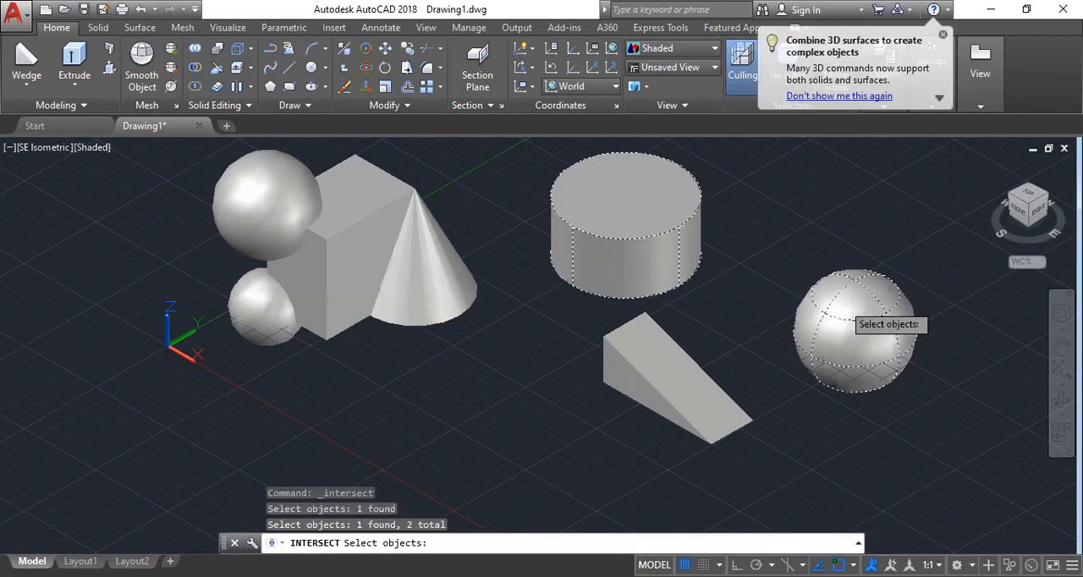
{"action": "key", "text": "Return"}
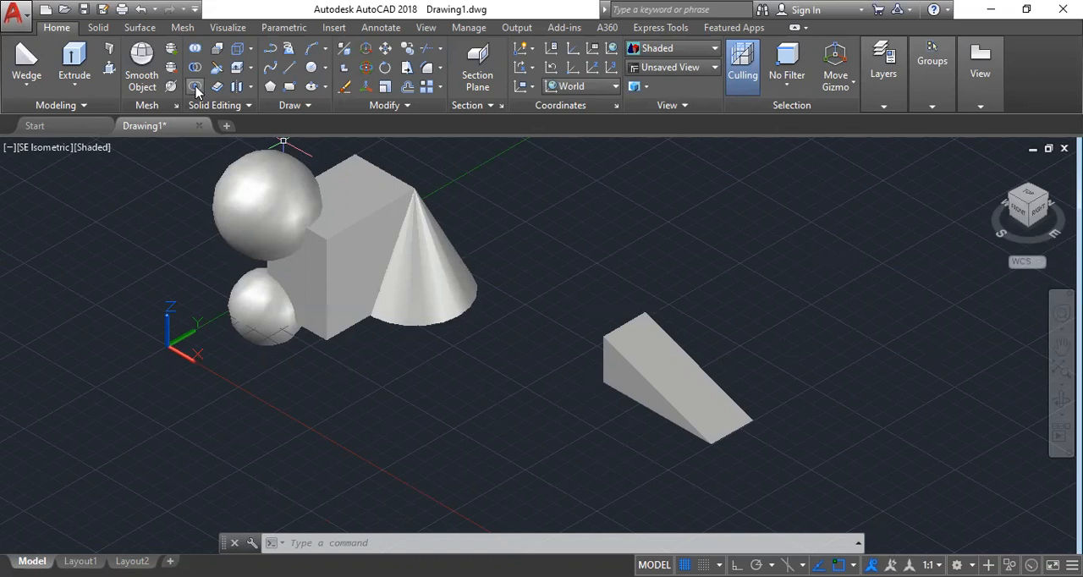
{"action": "left_click", "coordinate": [194, 88]}
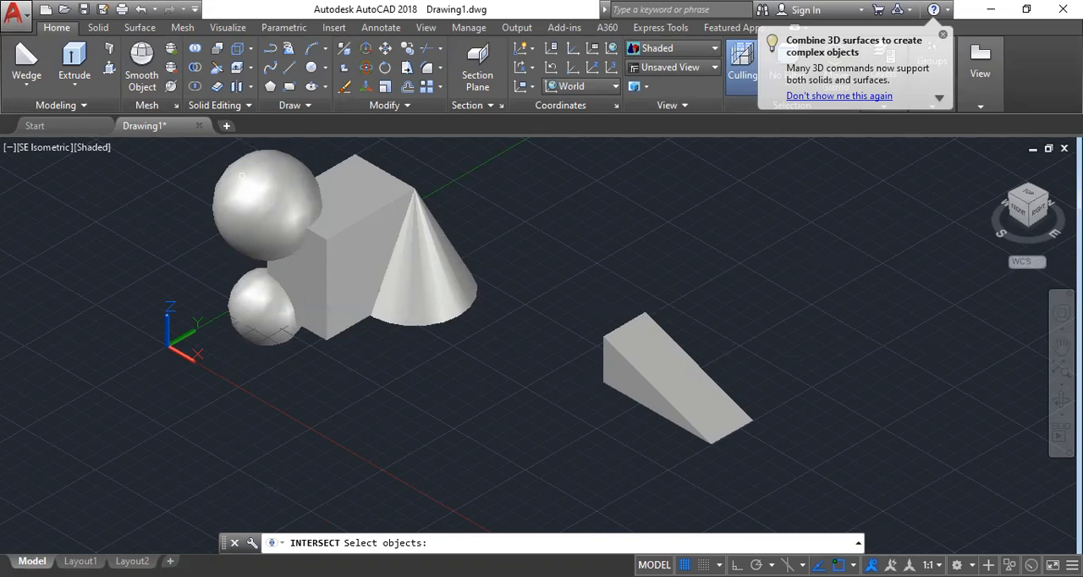
{"action": "left_click", "coordinate": [241, 175]}
{"action": "key", "text": "Escape"}
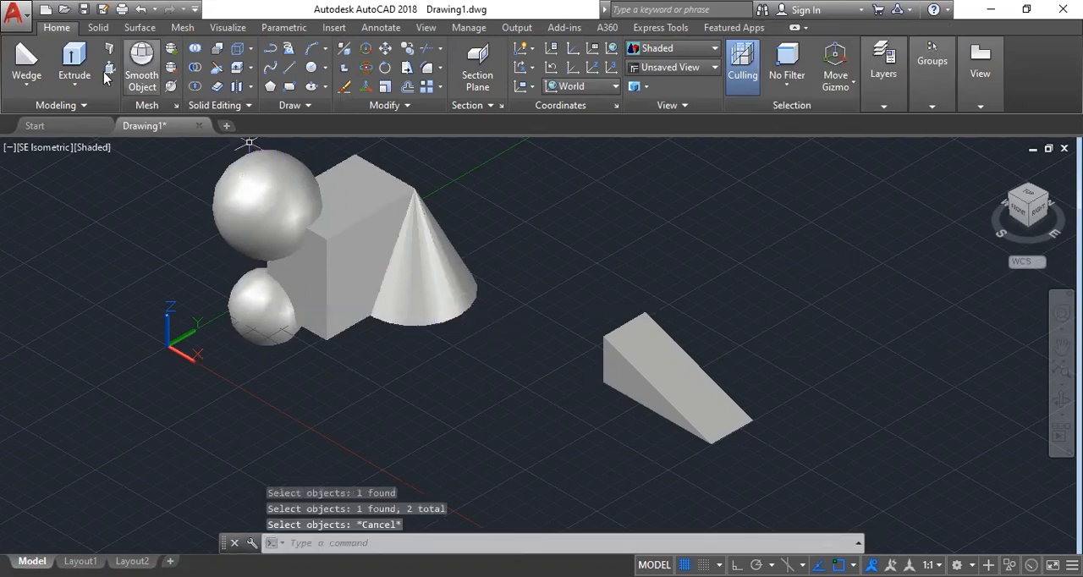
Create a sphere centred near the cone's apex so that it overlaps both the cone and the box.
{"action": "left_click", "coordinate": [27, 85]}
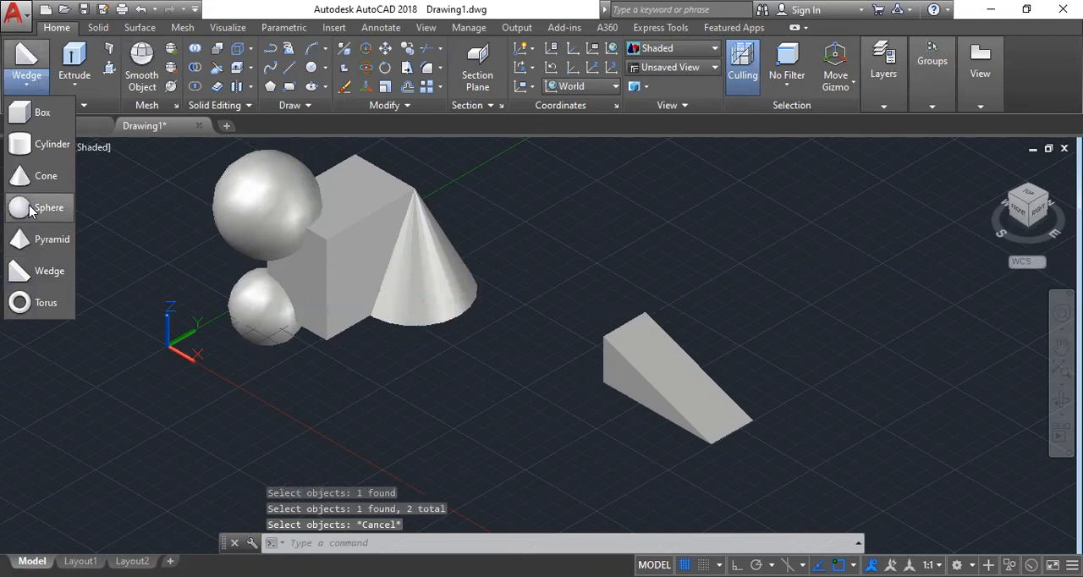
{"action": "key", "text": "Escape"}
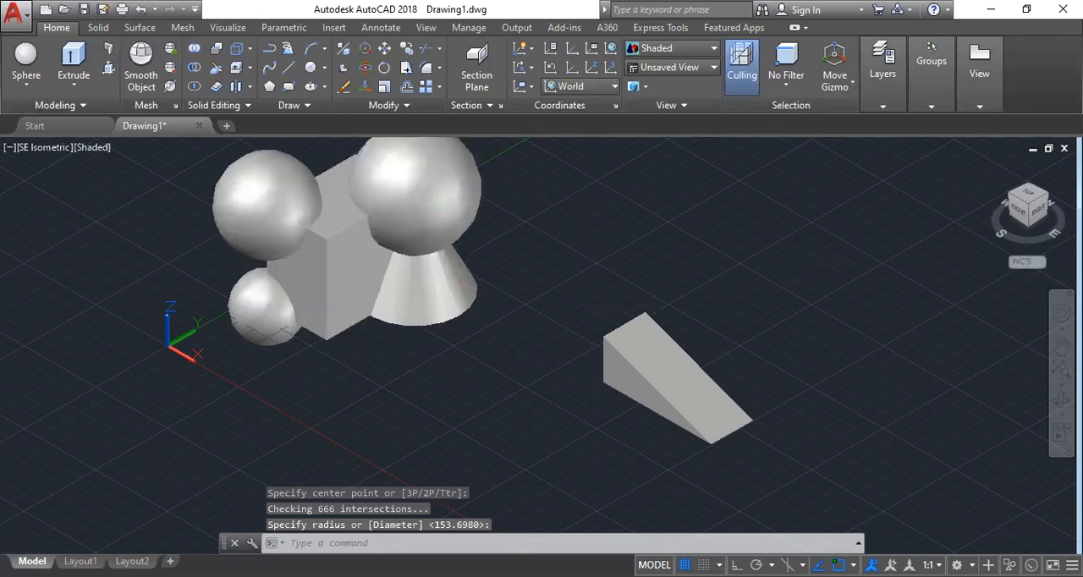
{"action": "left_click", "coordinate": [419, 213]}
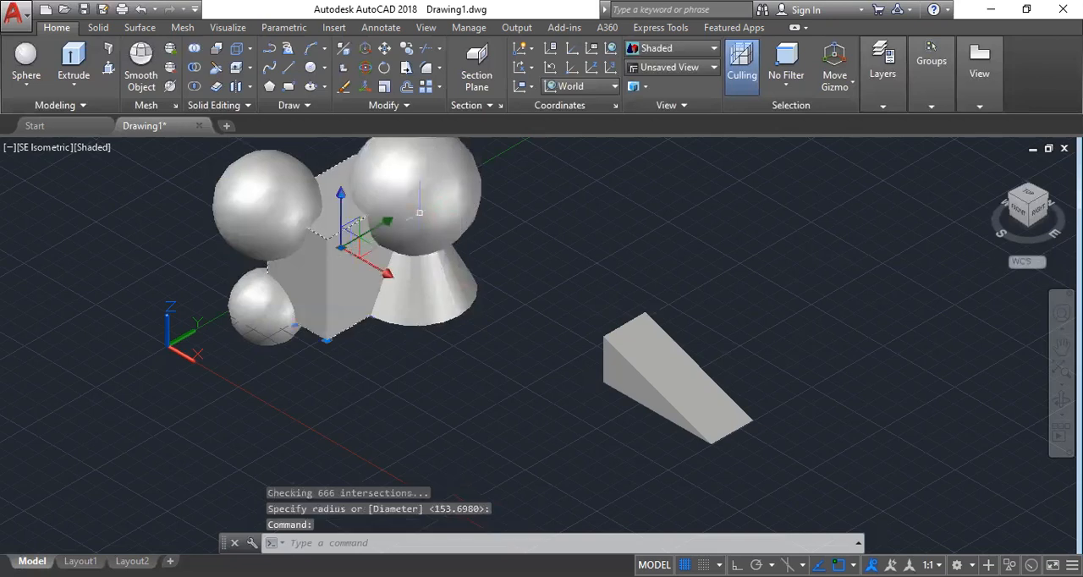
Intersect the box, the cone and the new sphere, and undo the intersection.
{"action": "left_click", "coordinate": [419, 212]}
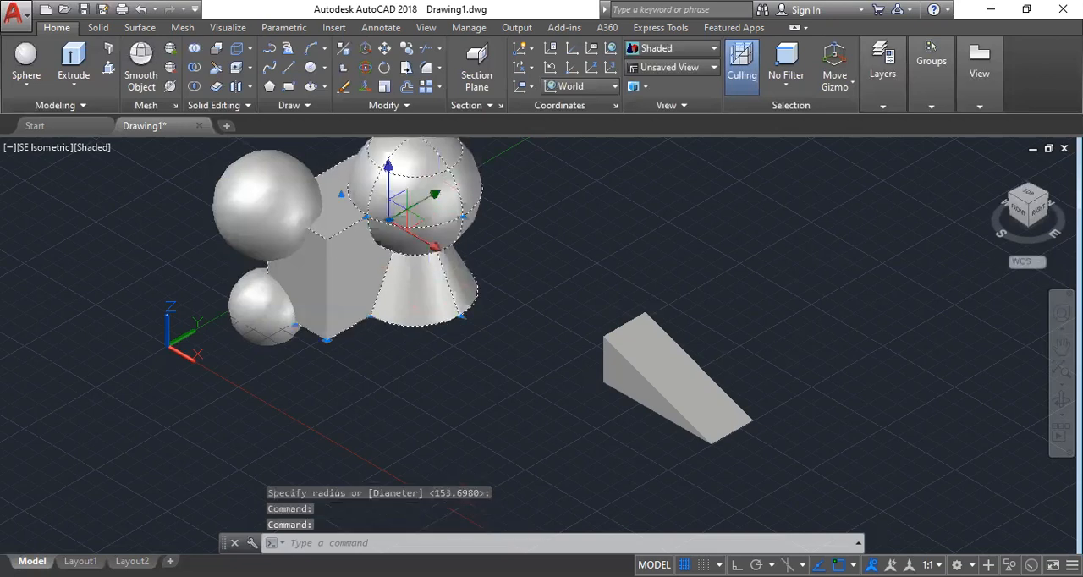
{"action": "key", "text": "Escape"}
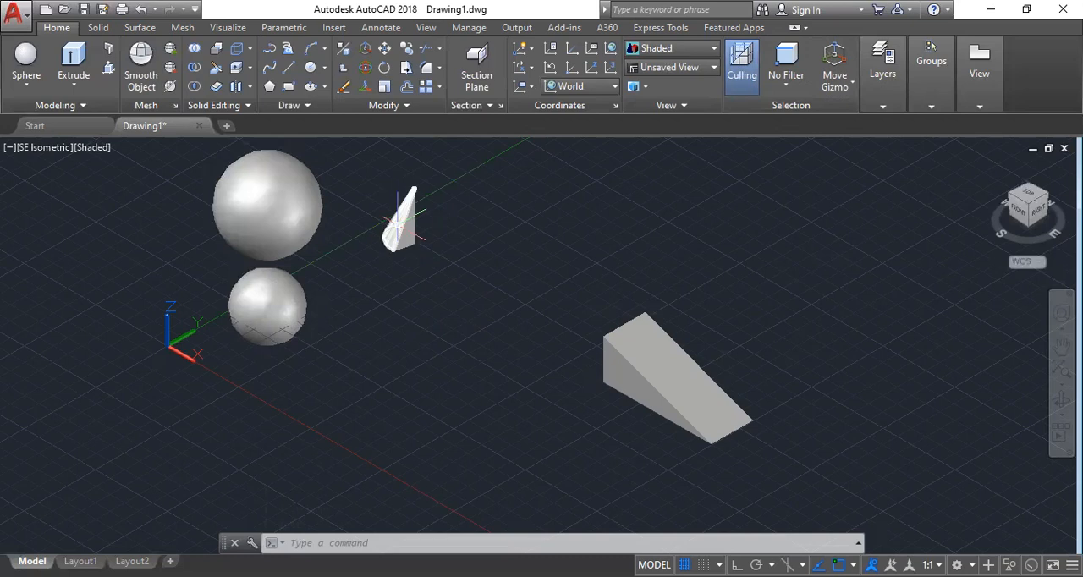
{"action": "key", "text": "ctrl+z"}
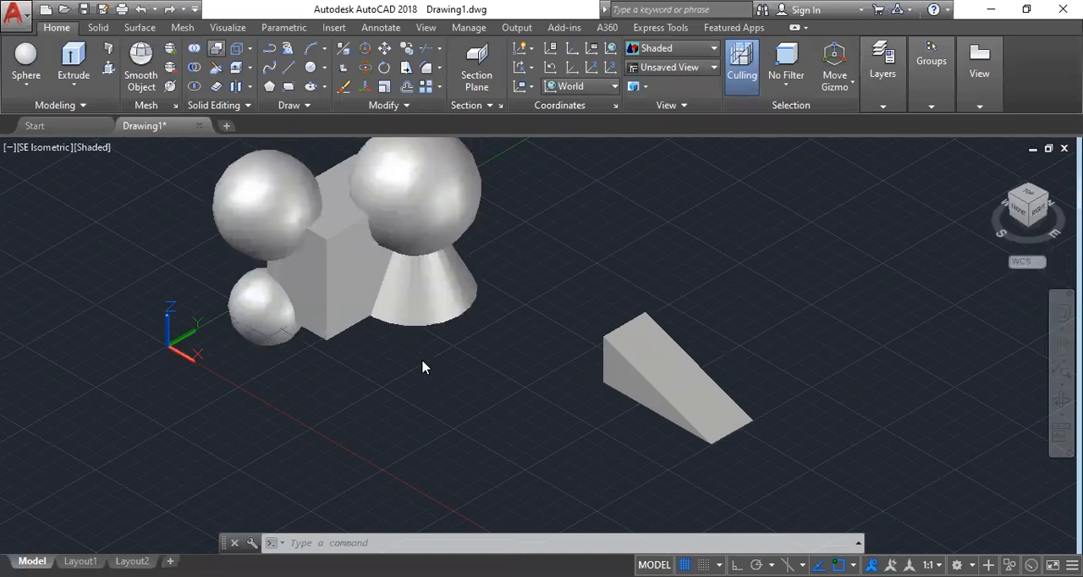
Check the interference between the box and the new sphere, inspect the temporary interference solid, and close the check.
{"action": "left_click", "coordinate": [215, 67]}
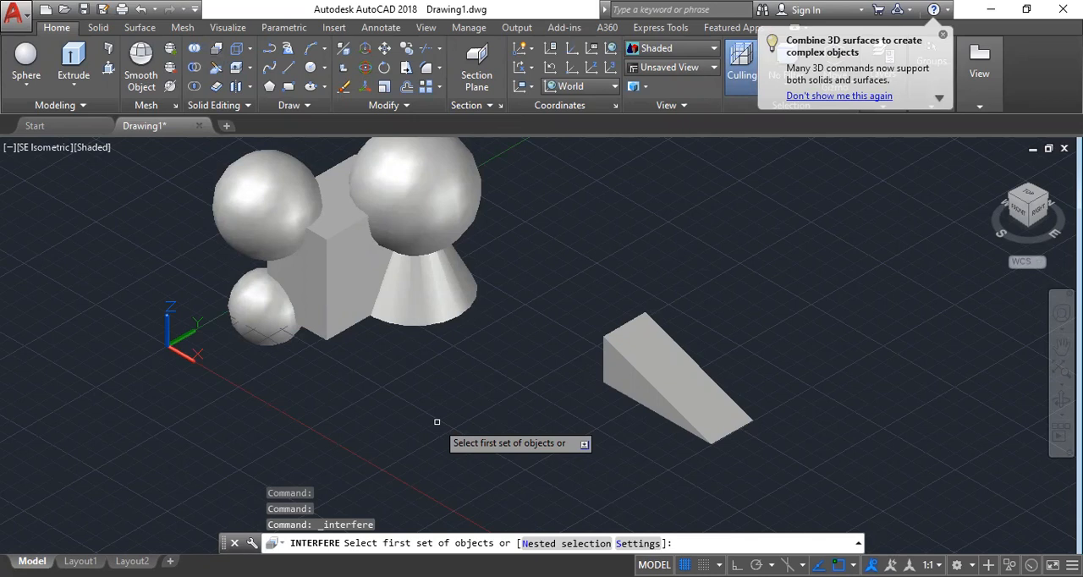
{"action": "key", "text": "Return"}
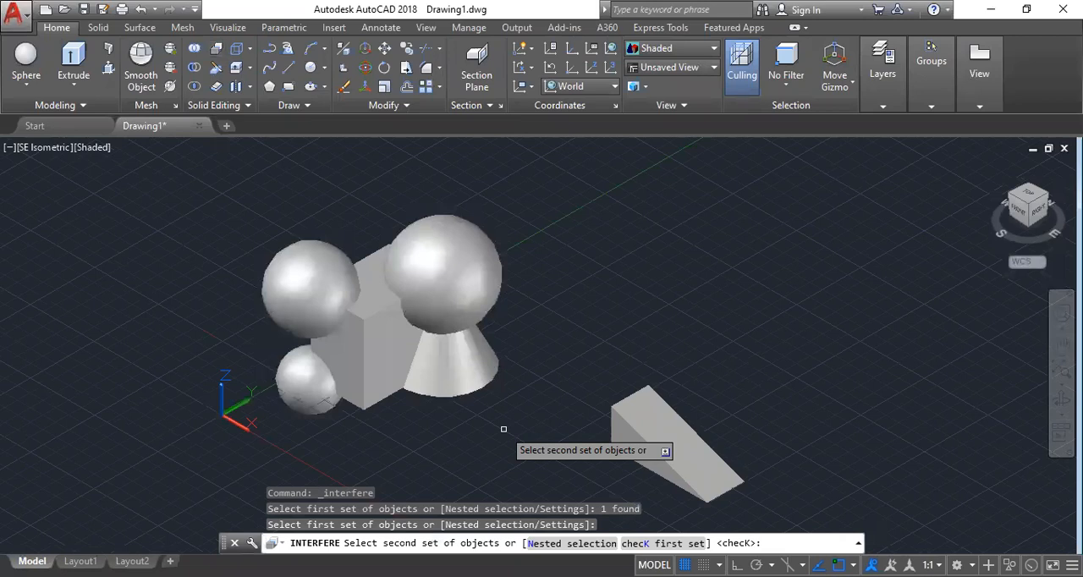
{"action": "left_click", "coordinate": [456, 283]}
{"action": "key", "text": "Return"}
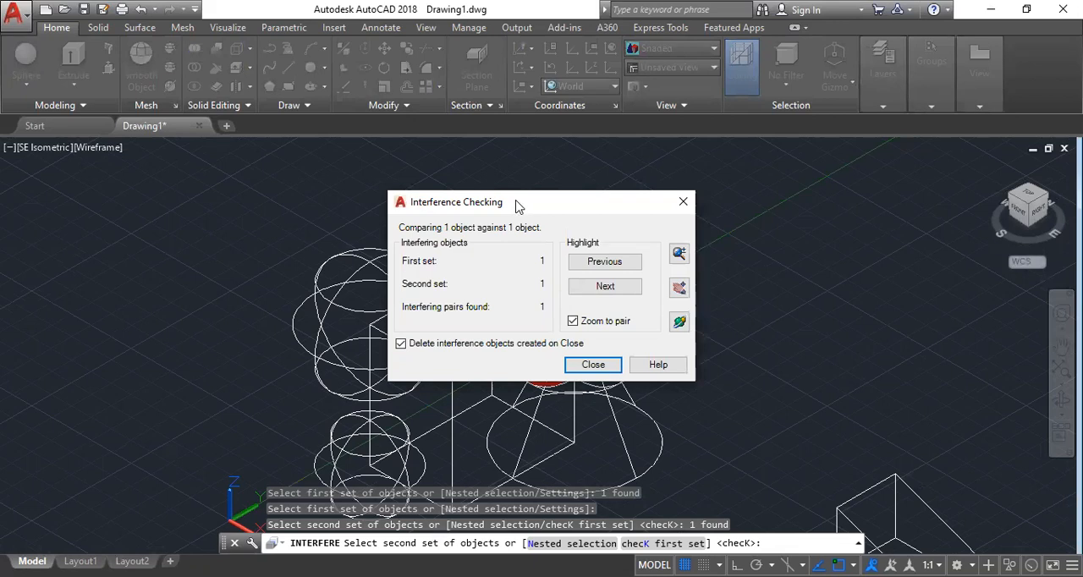
{"action": "left_click_drag", "start_coordinate": [518, 206], "coordinate": [178, 202]}
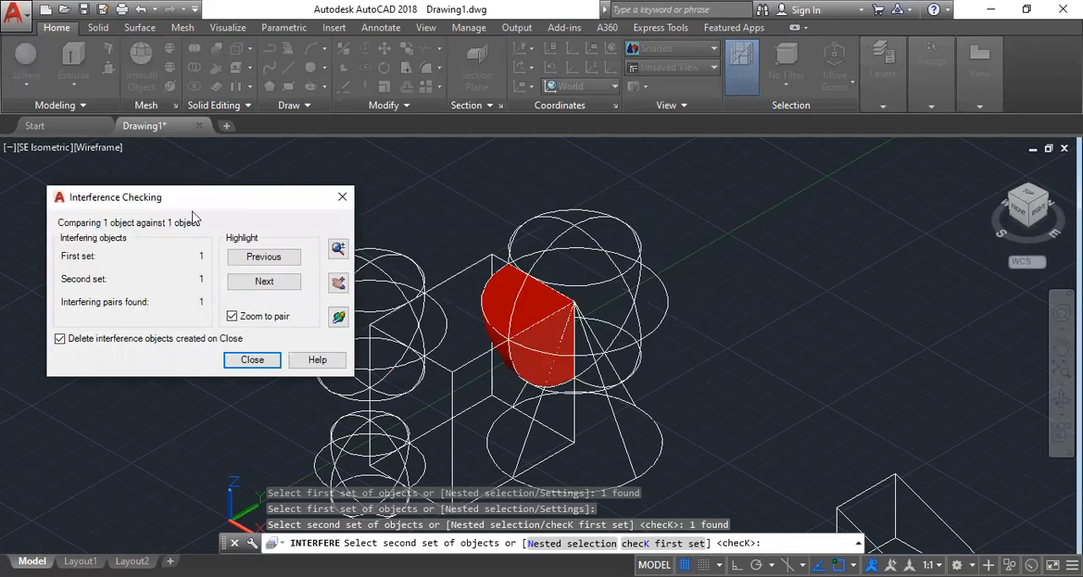
{"action": "left_click", "coordinate": [252, 360]}
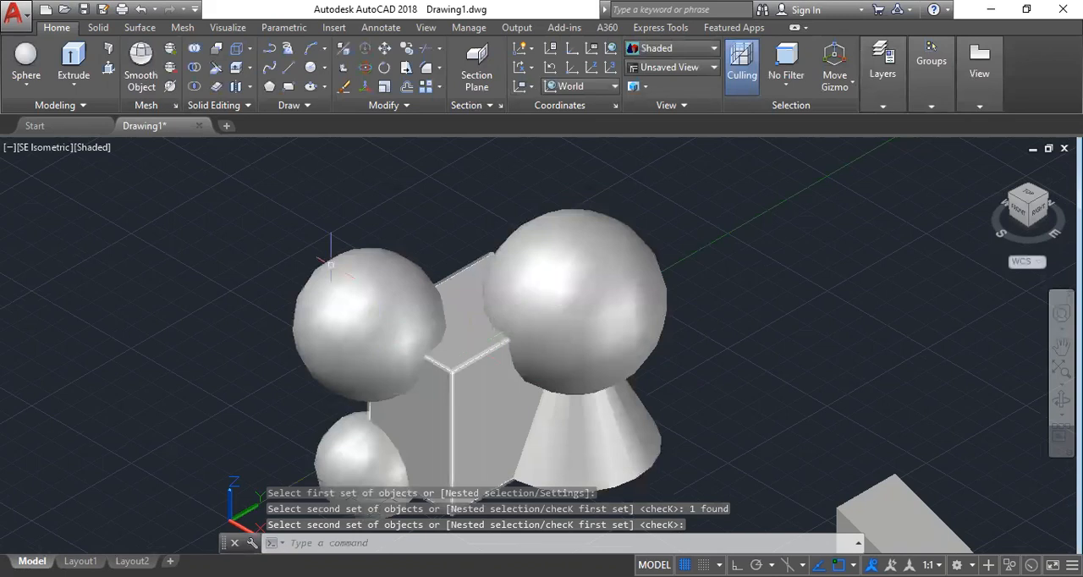
{"action": "left_click", "coordinate": [216, 49]}
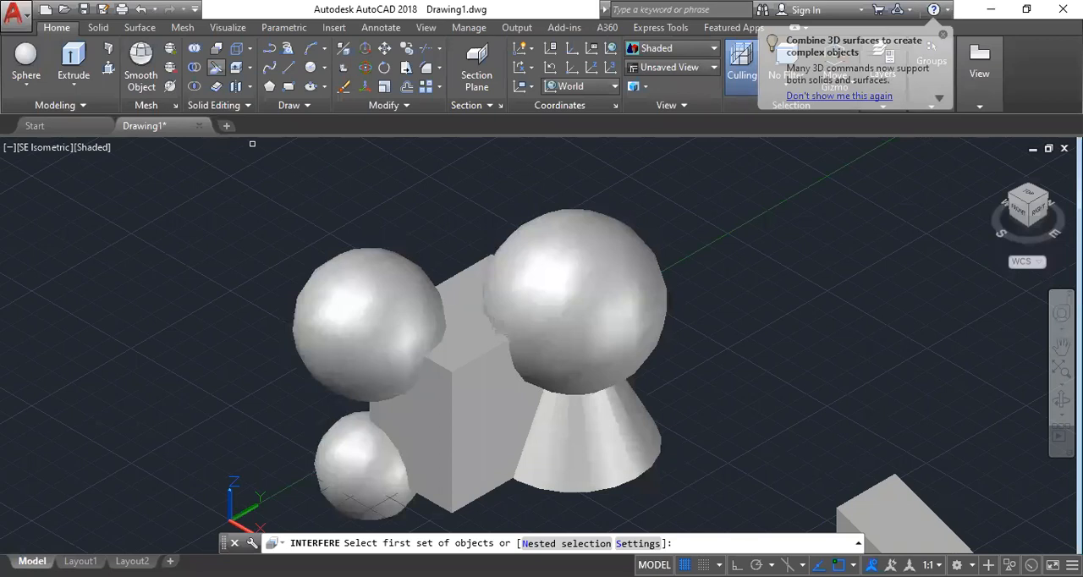
{"action": "key", "text": "Escape"}
{"action": "key", "text": "Escape"}
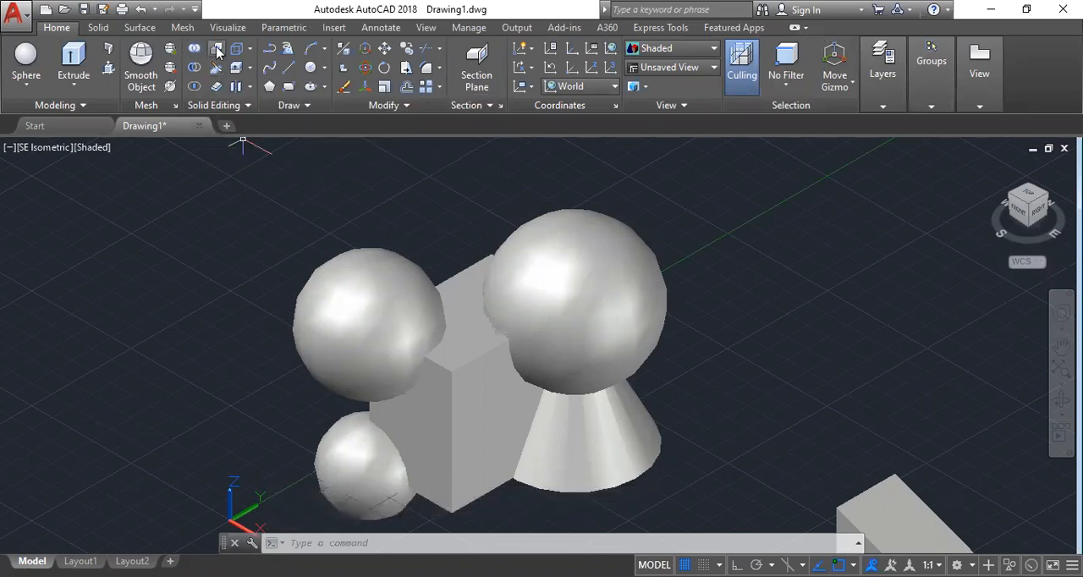
Check the interference of the box against the sphere and the cone, cycling through the interfering pairs before closing the check.
{"action": "left_click", "coordinate": [217, 53]}
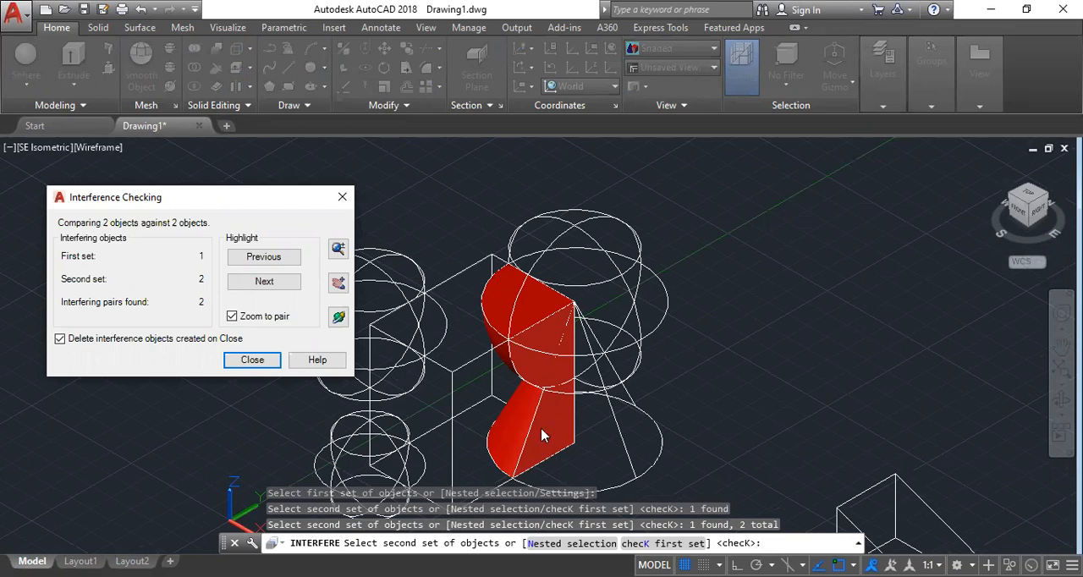
{"action": "left_click", "coordinate": [264, 282]}
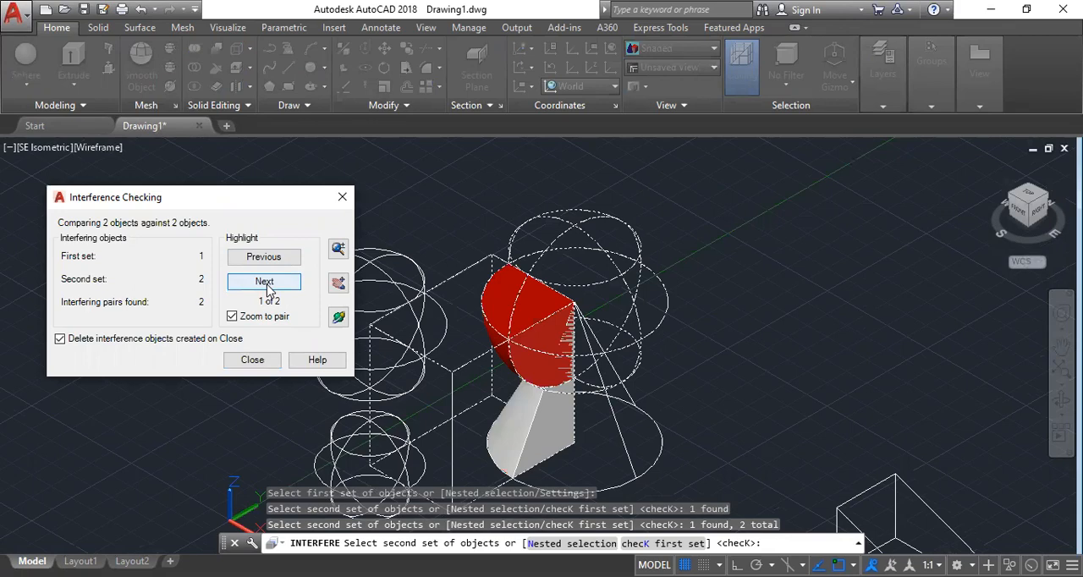
{"action": "left_click", "coordinate": [265, 282]}
{"action": "left_click", "coordinate": [264, 281]}
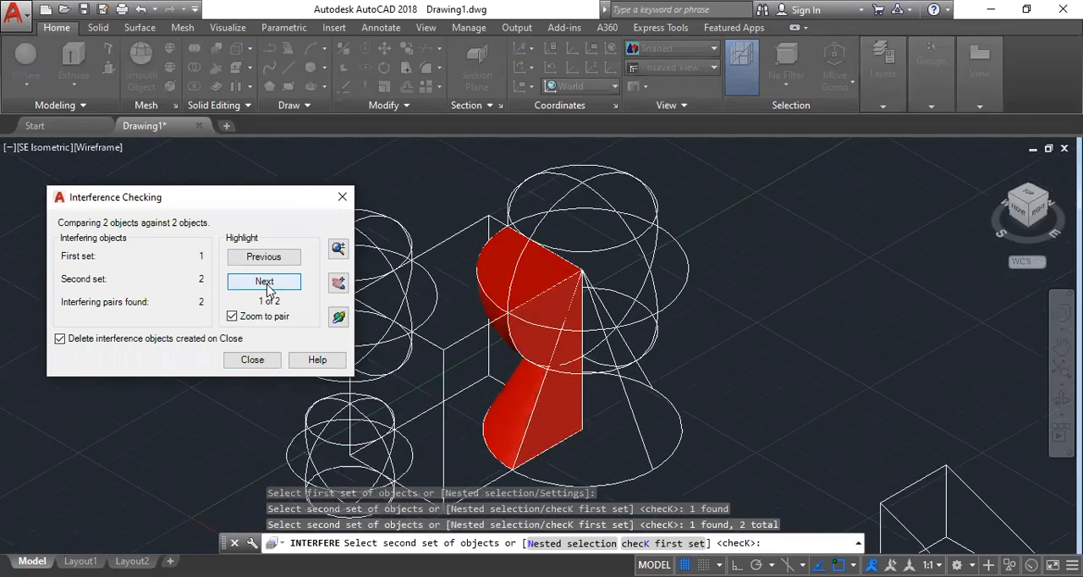
{"action": "left_click", "coordinate": [267, 287]}
{"action": "left_click", "coordinate": [266, 287]}
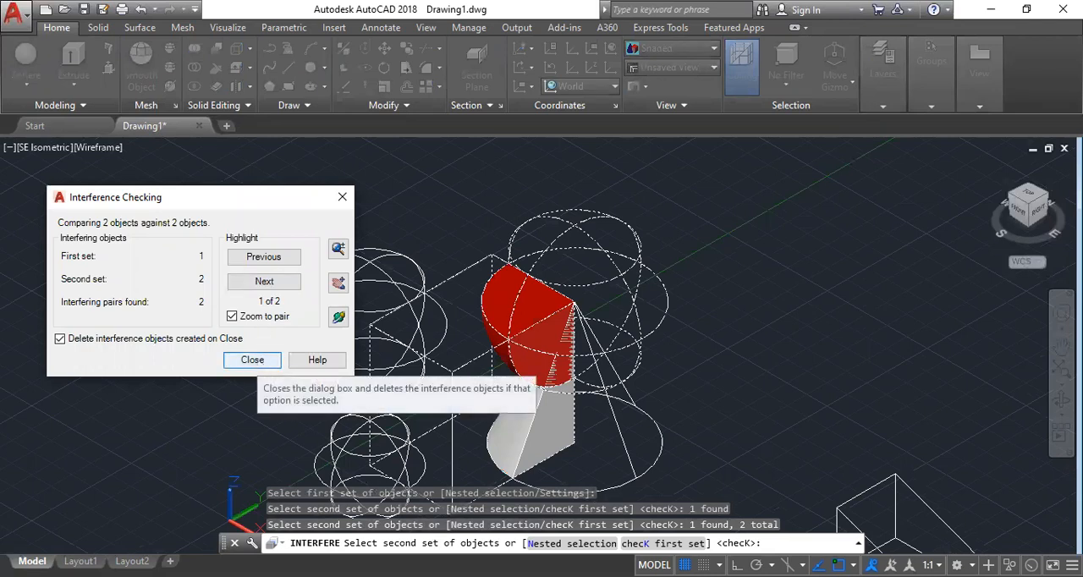
{"action": "left_click", "coordinate": [253, 361]}
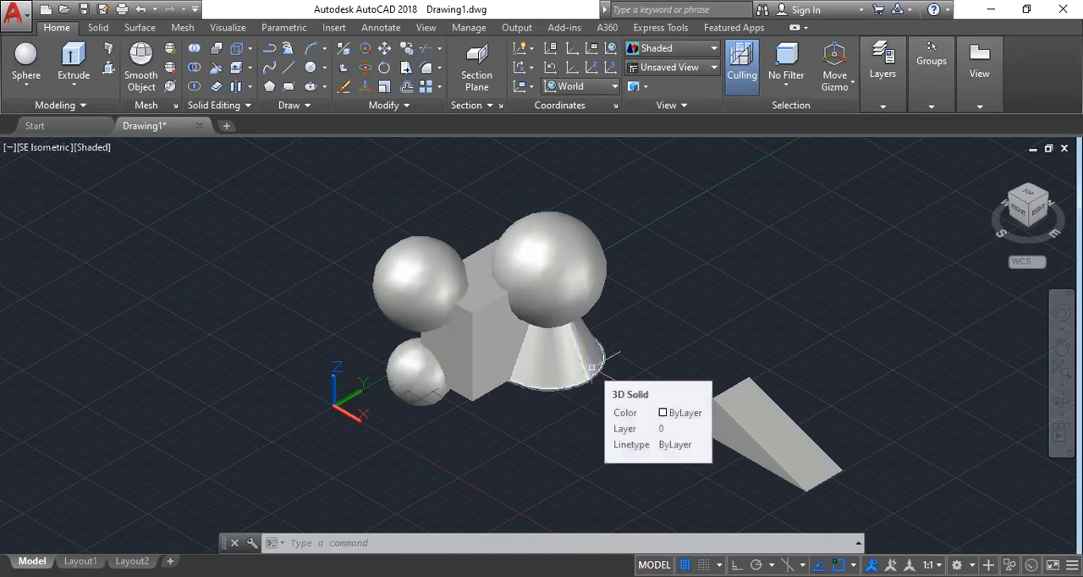
{"action": "type", "text": "v"}
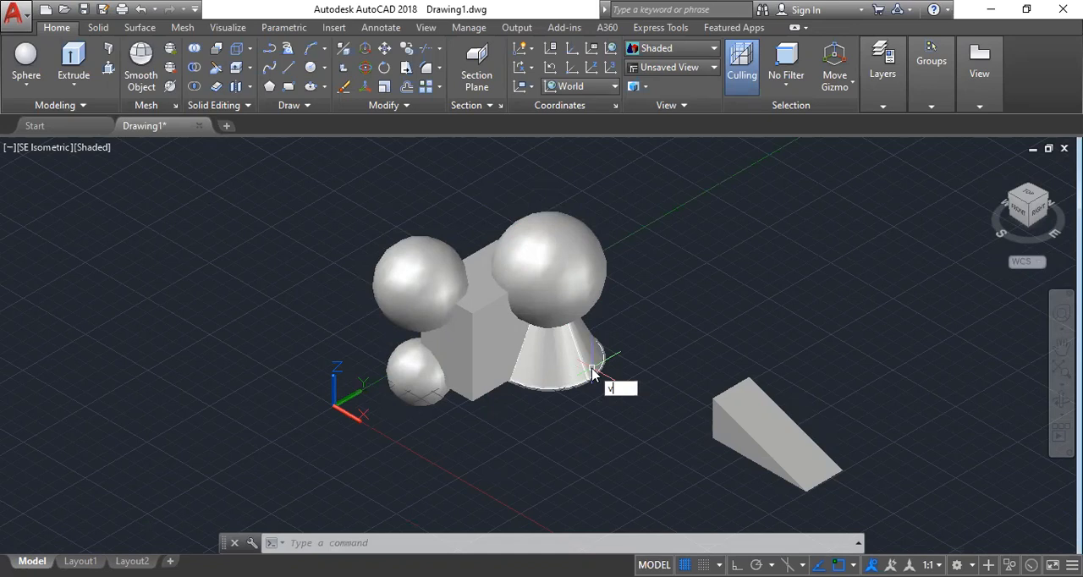
{"action": "type", "text": "iport"}
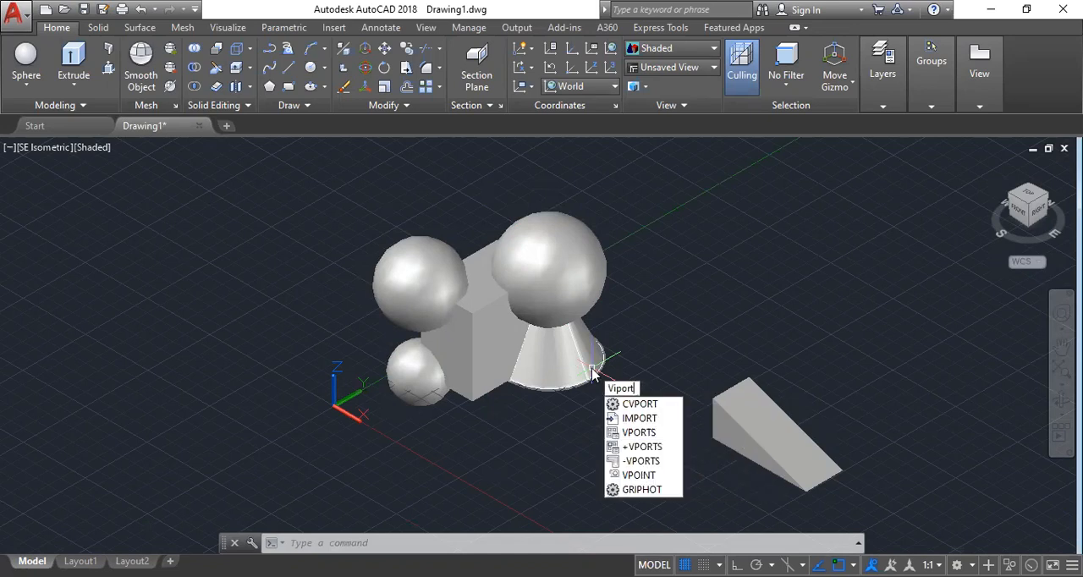
{"action": "key", "text": "BackSpace"}
{"action": "key", "text": "BackSpace"}
{"action": "key", "text": "BackSpace"}
{"action": "key", "text": "BackSpace"}
{"action": "key", "text": "BackSpace"}
{"action": "key", "text": "BackSpace"}
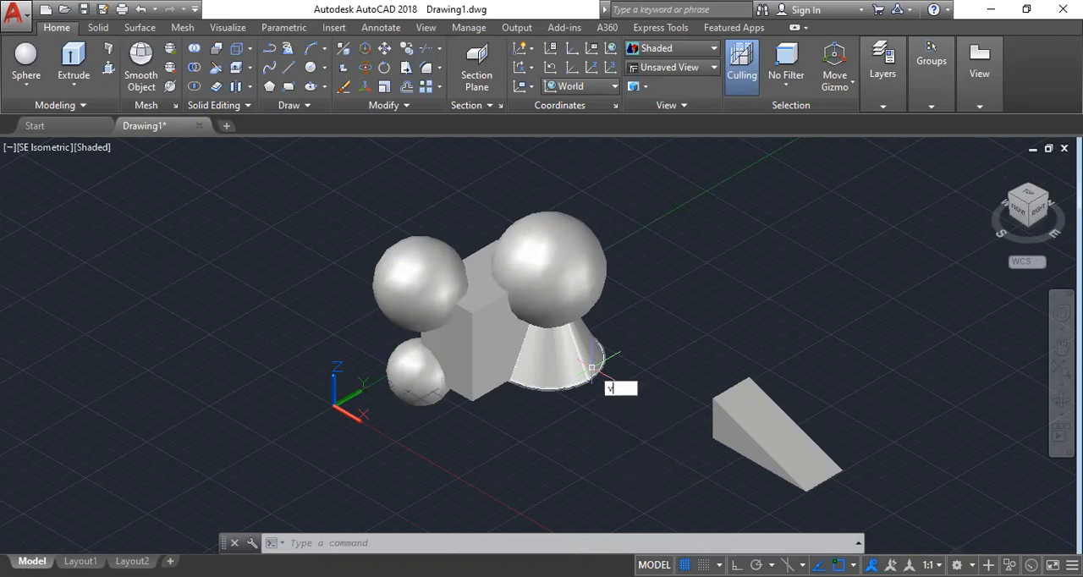
Split the model space into two vertical viewports with the VIEWPORTS command.
{"action": "type", "text": "view"}
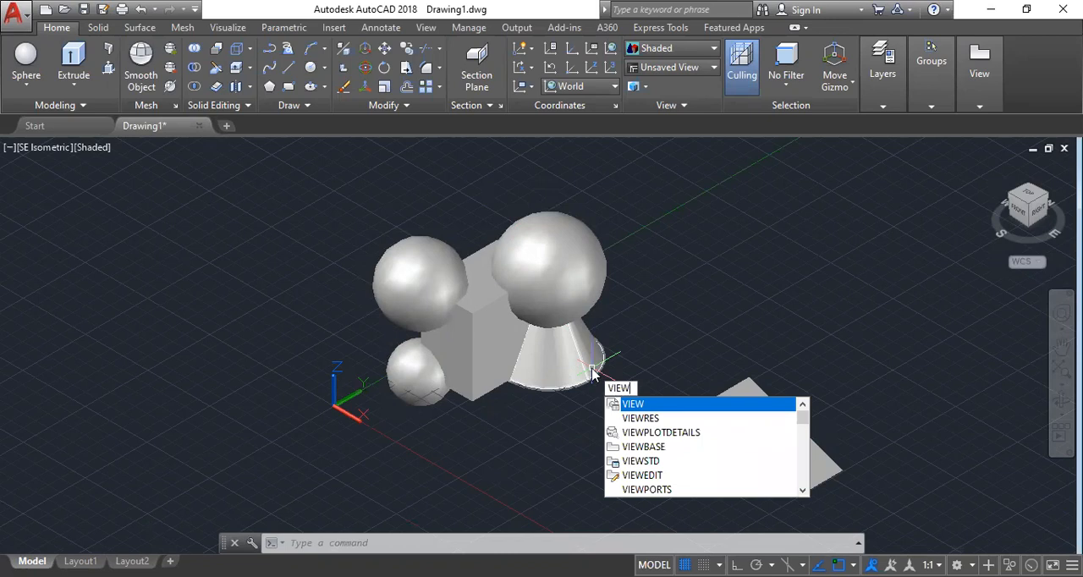
{"action": "type", "text": "por"}
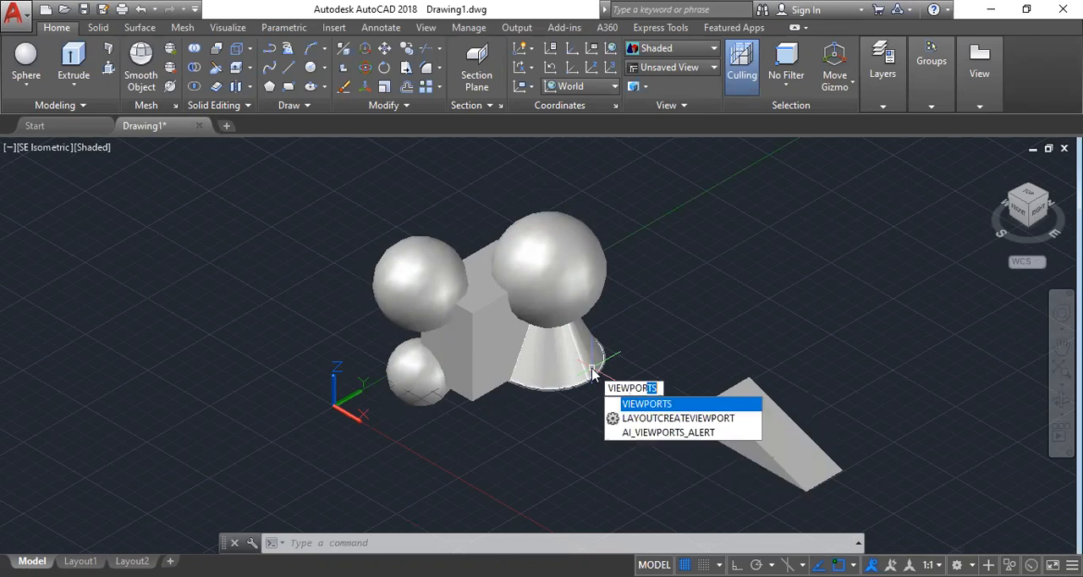
{"action": "key", "text": "Return"}
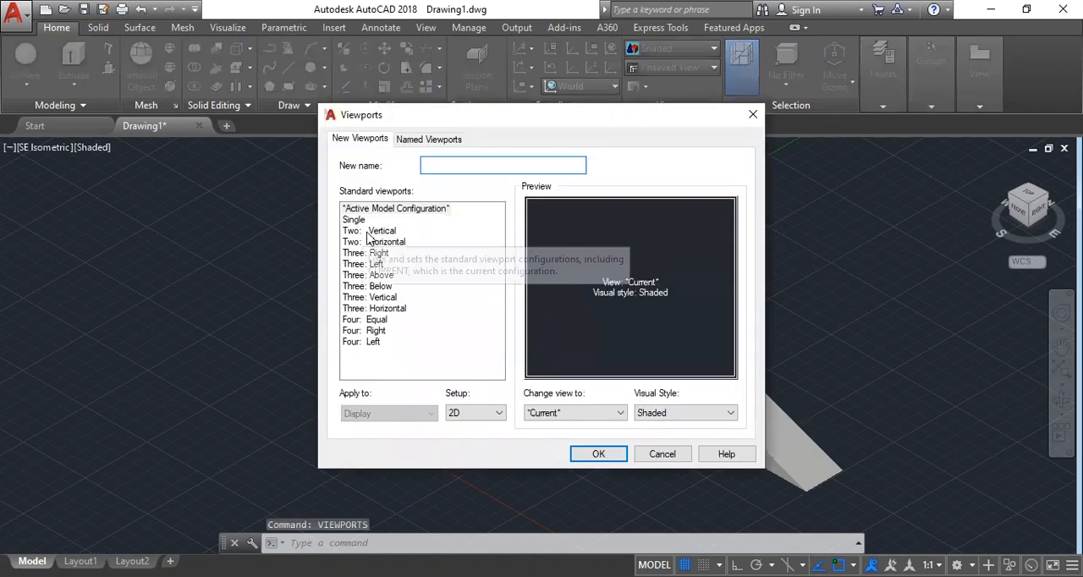
{"action": "left_click", "coordinate": [372, 230]}
{"action": "left_click", "coordinate": [598, 455]}
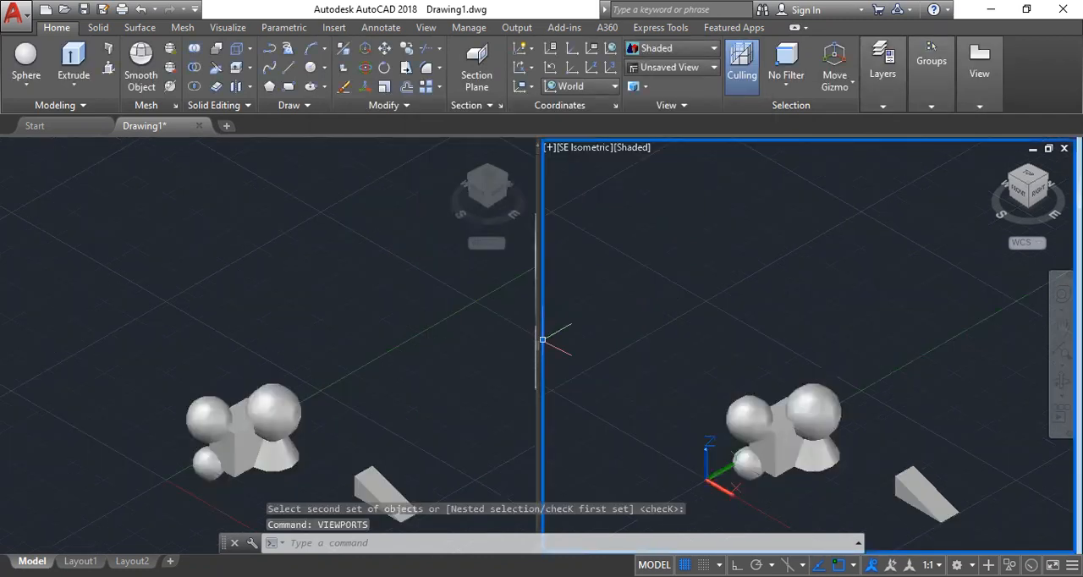
Widen the active viewport to about two thirds of the drawing area, and zoom each viewport separately on the solids.
{"action": "left_click_drag", "start_coordinate": [537, 340], "coordinate": [336, 333]}
{"action": "scroll", "coordinate": [596, 350], "scroll_direction": "down", "scroll_amount": 8}
{"action": "scroll", "coordinate": [647, 410], "scroll_direction": "up", "scroll_amount": 6}
{"action": "scroll", "coordinate": [546, 343], "scroll_direction": "up", "scroll_amount": 3}
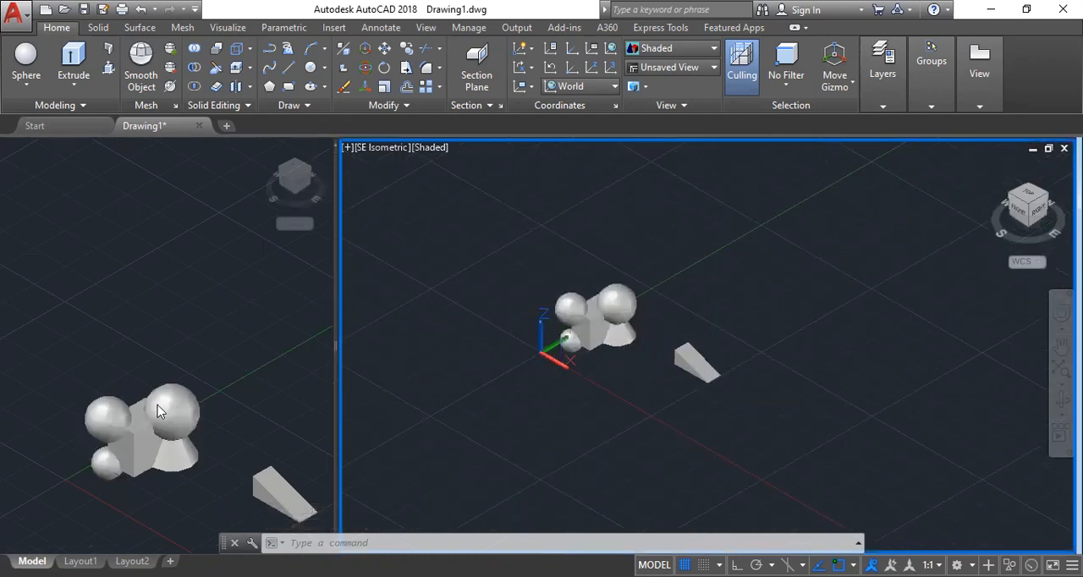
{"action": "scroll", "coordinate": [157, 377], "scroll_direction": "down", "scroll_amount": 2}
{"action": "left_click", "coordinate": [160, 379]}
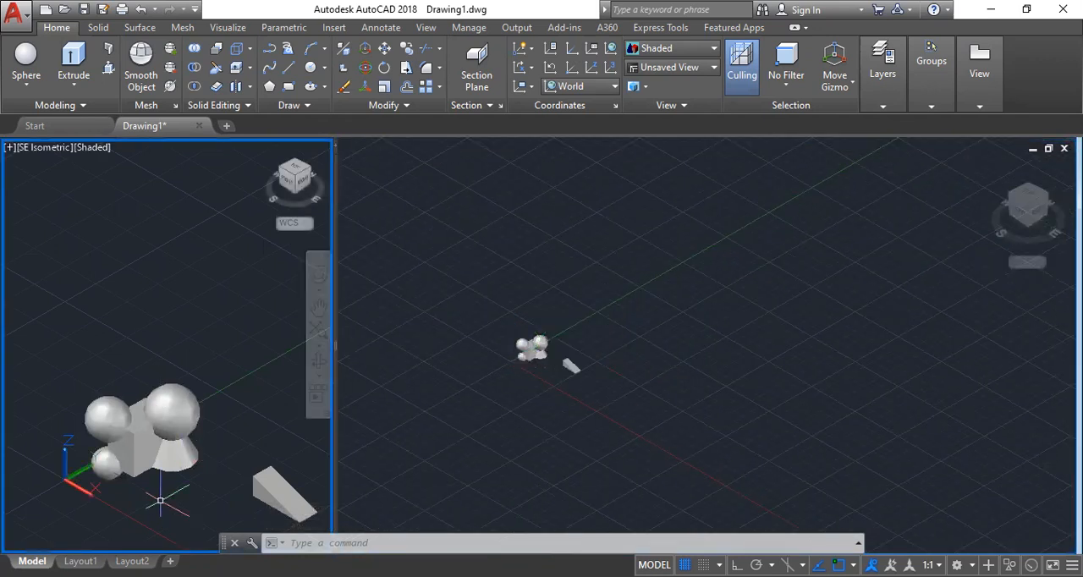
{"action": "scroll", "coordinate": [160, 500], "scroll_direction": "up", "scroll_amount": 3}
{"action": "scroll", "coordinate": [98, 447], "scroll_direction": "down", "scroll_amount": 3}
{"action": "scroll", "coordinate": [76, 448], "scroll_direction": "up", "scroll_amount": 3}
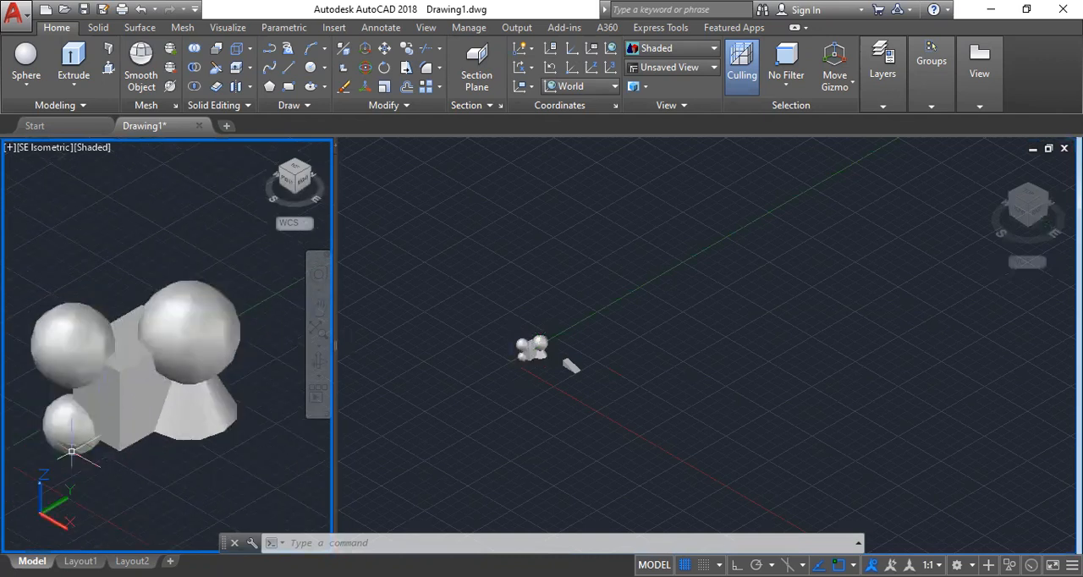
{"action": "left_click", "coordinate": [537, 400]}
{"action": "scroll", "coordinate": [512, 381], "scroll_direction": "up", "scroll_amount": 5}
{"action": "scroll", "coordinate": [554, 247], "scroll_direction": "up", "scroll_amount": 4}
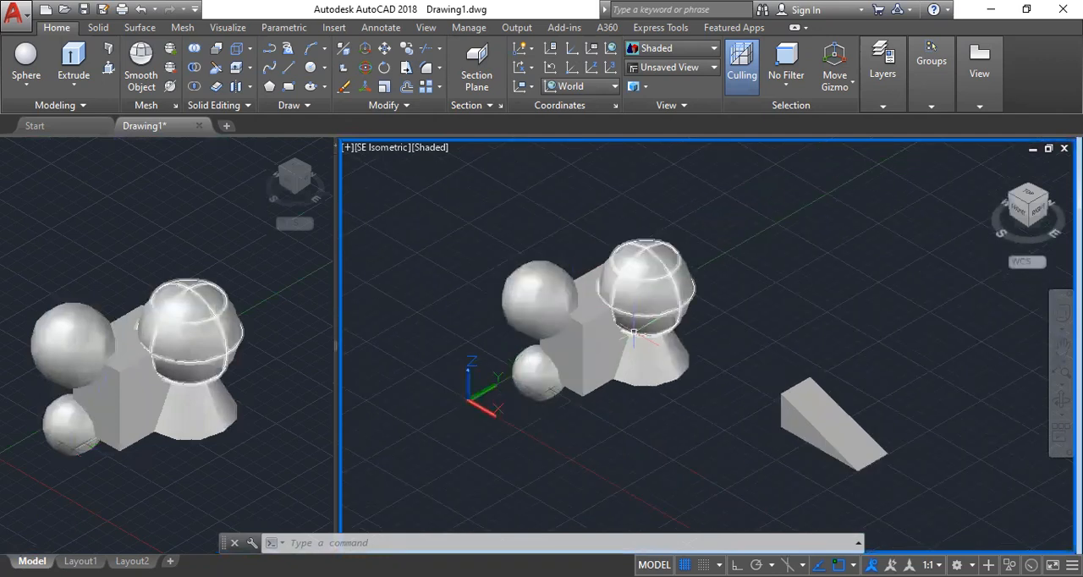
Slice the separate wedge across its slope with a two-point slicing plane, keeping the tall end, and inspect the cut.
{"action": "left_click", "coordinate": [216, 71]}
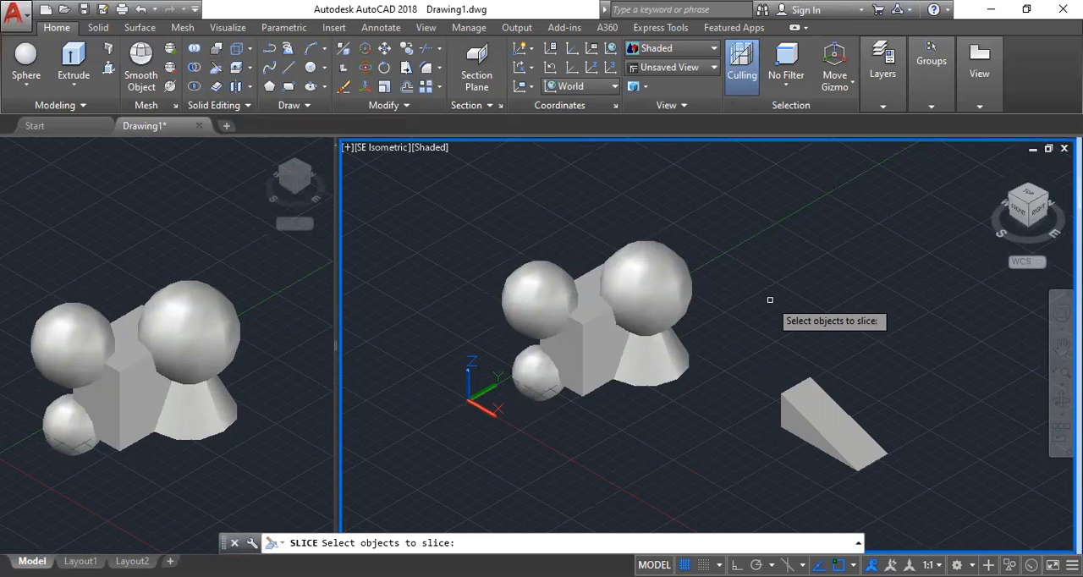
{"action": "left_click", "coordinate": [827, 421]}
{"action": "key", "text": "Return"}
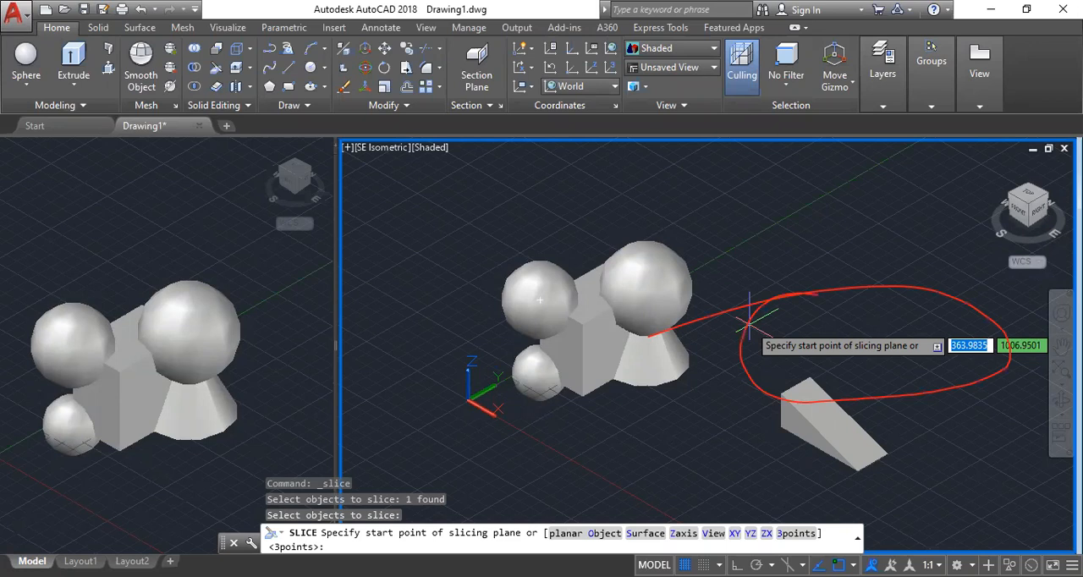
{"action": "left_click", "coordinate": [749, 324]}
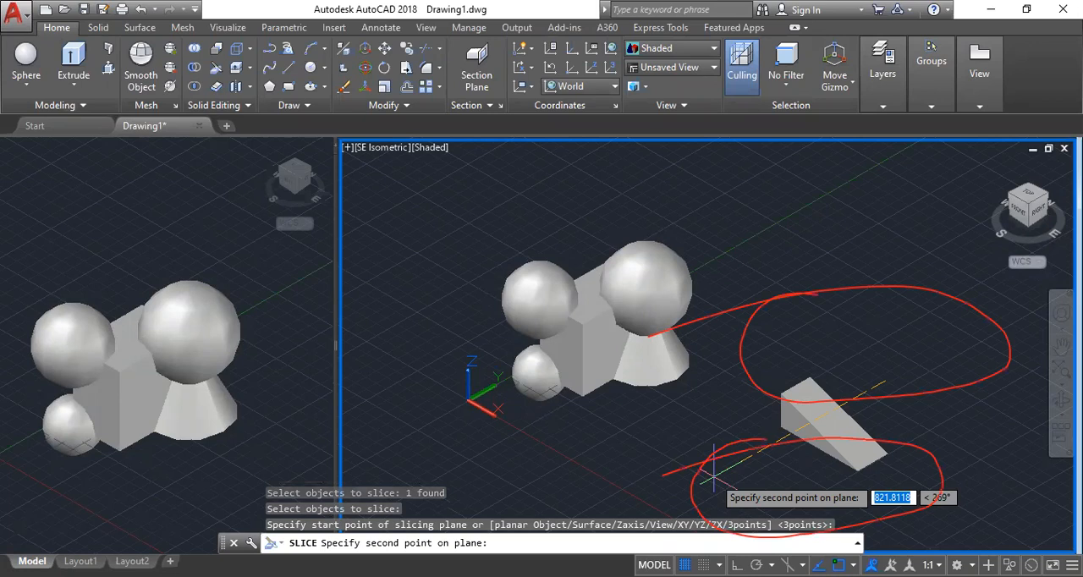
{"action": "left_click", "coordinate": [796, 485]}
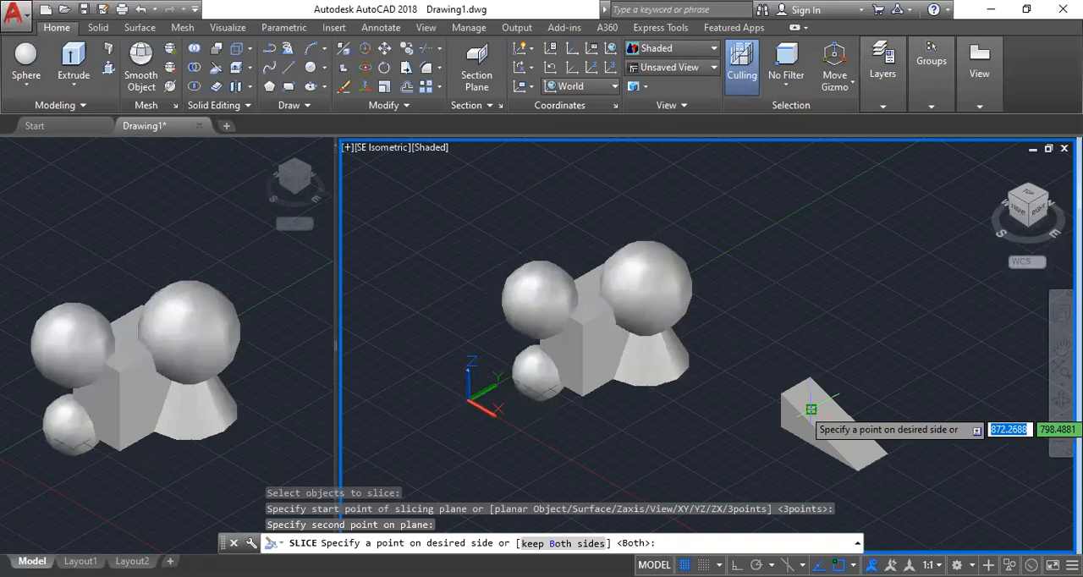
{"action": "left_click", "coordinate": [810, 408]}
{"action": "scroll", "coordinate": [846, 452], "scroll_direction": "up", "scroll_amount": 3}
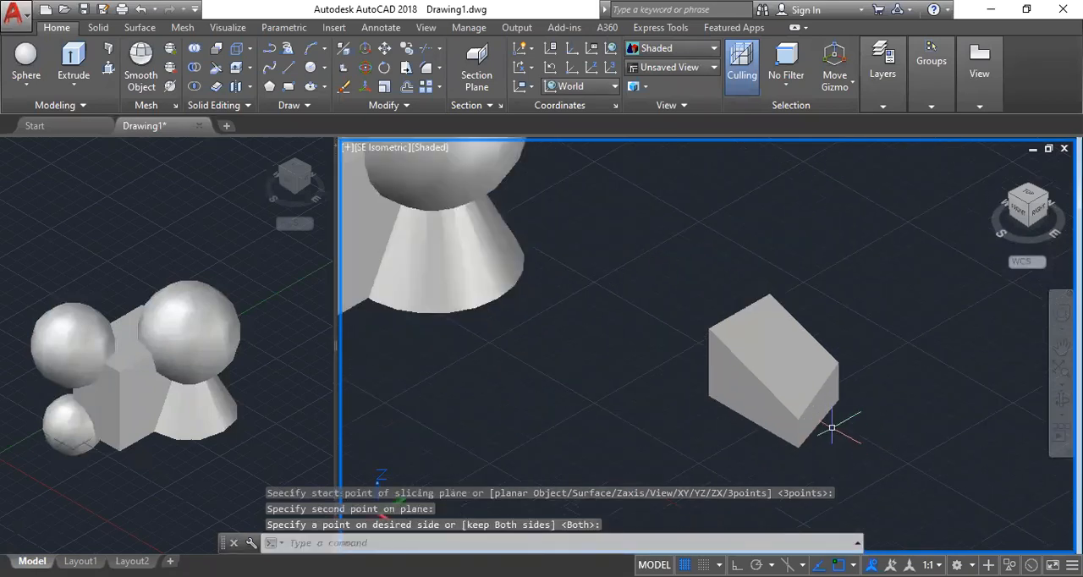
{"action": "scroll", "coordinate": [834, 428], "scroll_direction": "up", "scroll_amount": 2}
{"action": "scroll", "coordinate": [844, 426], "scroll_direction": "down", "scroll_amount": 4}
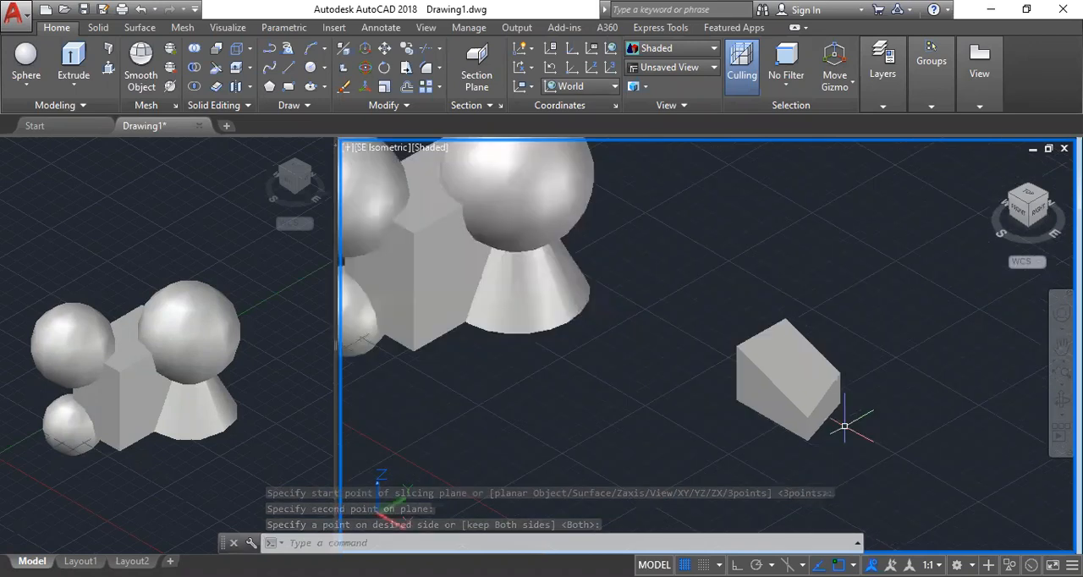
{"action": "scroll", "coordinate": [845, 425], "scroll_direction": "down", "scroll_amount": 2}
{"action": "middle_click_drag", "start_coordinate": [848, 426], "coordinate": [854, 445]}
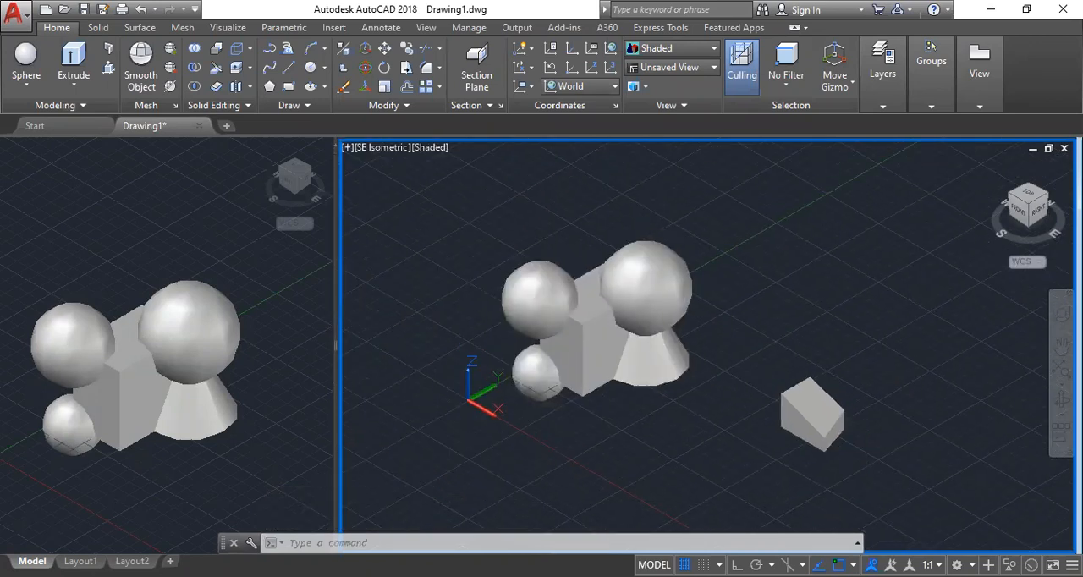
Undo the wedge slice and leave all solids deselected.
{"action": "key", "text": "ctrl+z"}
{"action": "key", "text": "ctrl+z"}
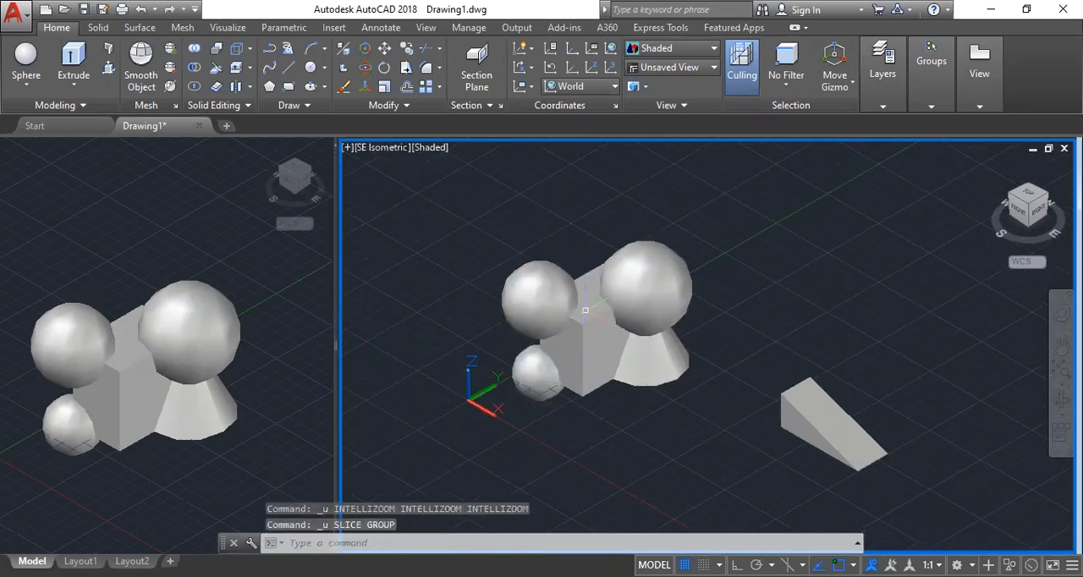
{"action": "left_click", "coordinate": [533, 301]}
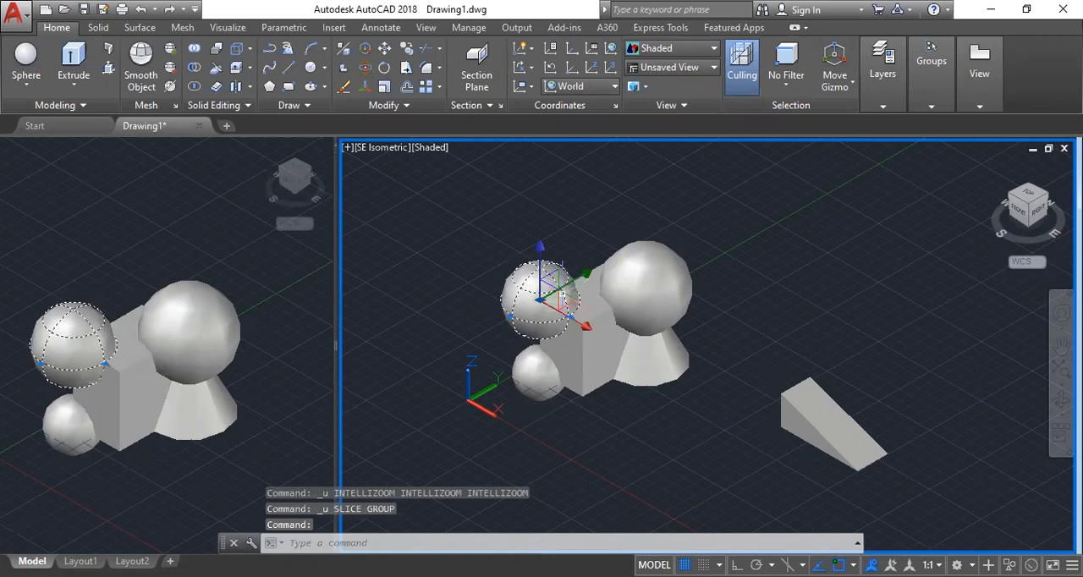
{"action": "key", "text": "Escape"}
{"action": "key", "text": "Escape"}
{"action": "key", "text": "Escape"}
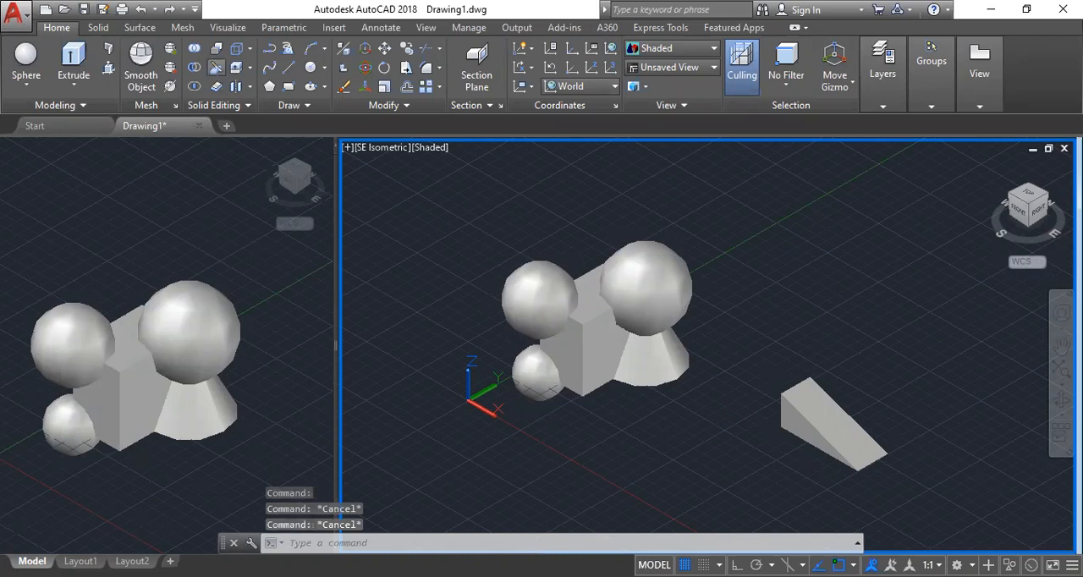
Try to slice the sphere above the box's near corner with two plane points picked in the isometric view.
{"action": "left_click", "coordinate": [216, 67]}
{"action": "left_click", "coordinate": [542, 298]}
{"action": "key", "text": "Return"}
{"action": "left_click", "coordinate": [592, 236]}
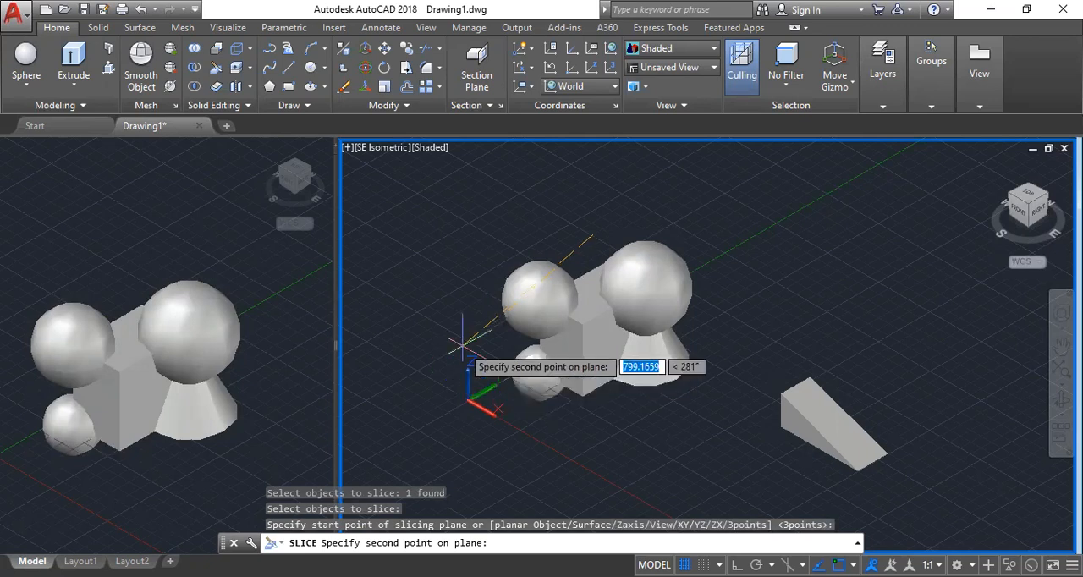
{"action": "left_click", "coordinate": [461, 345]}
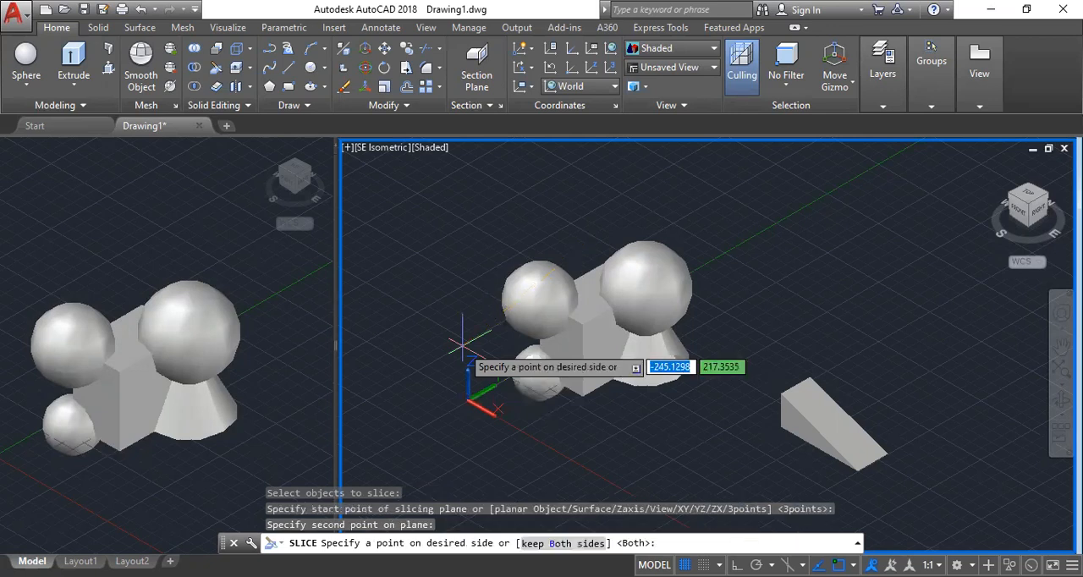
{"action": "left_click", "coordinate": [461, 346]}
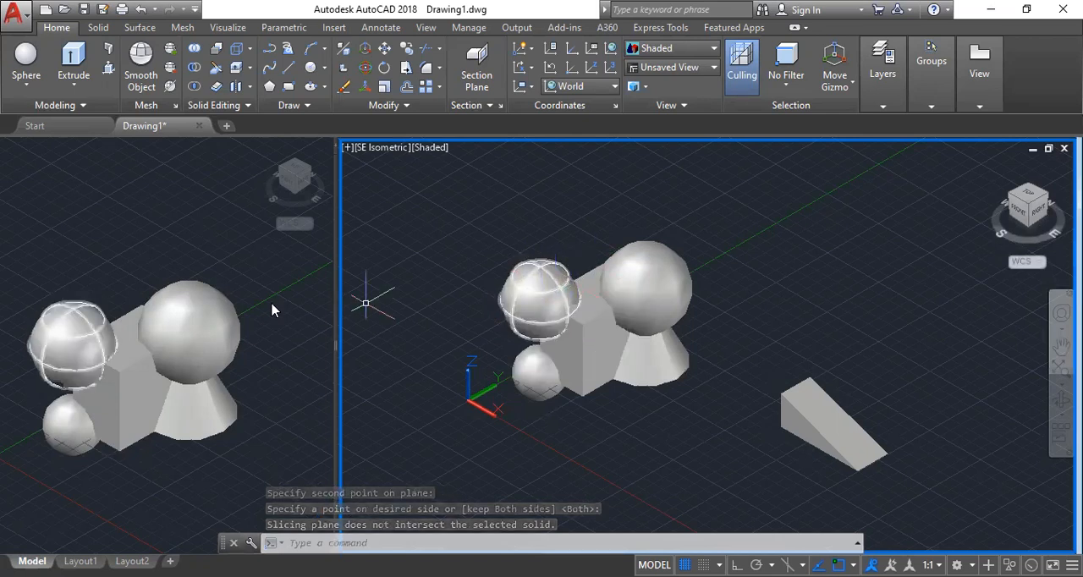
{"action": "left_click", "coordinate": [523, 292]}
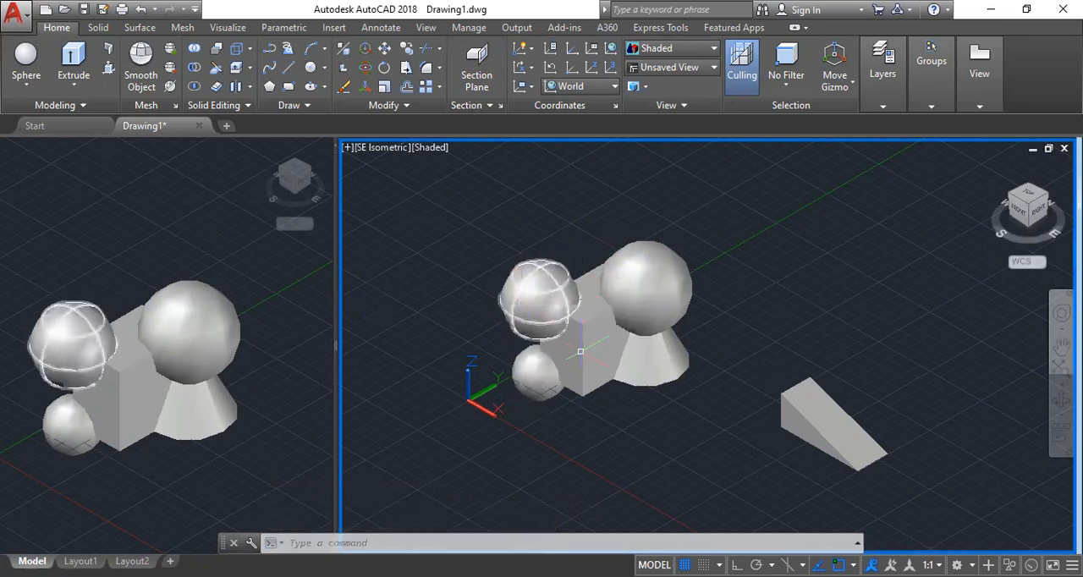
{"action": "key", "text": "Escape"}
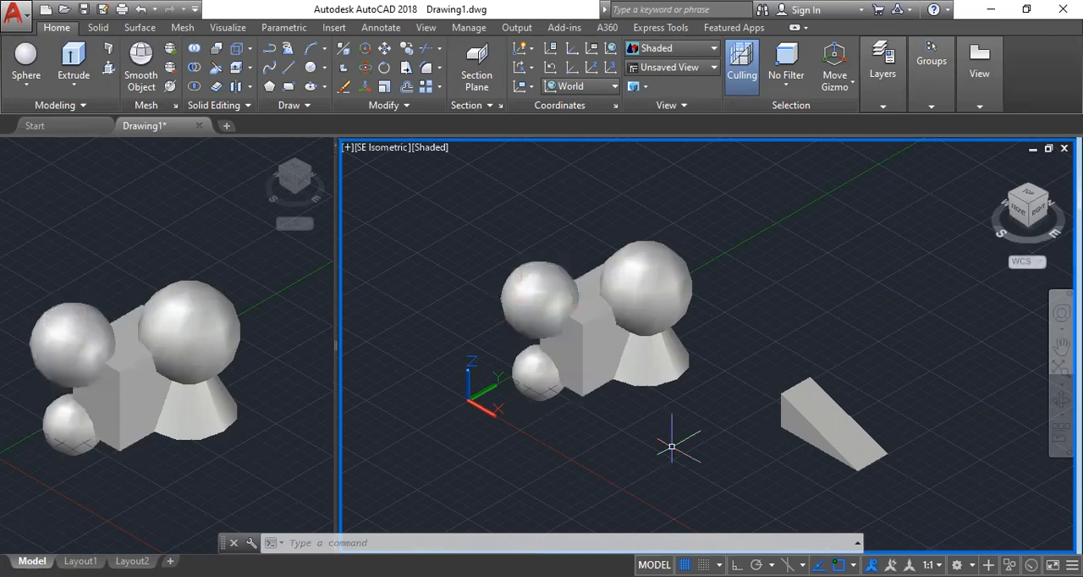
Switch the larger viewport from SE Isometric to the Top view and frame all the solids in it.
{"action": "left_click", "coordinate": [381, 149]}
{"action": "left_click", "coordinate": [412, 187]}
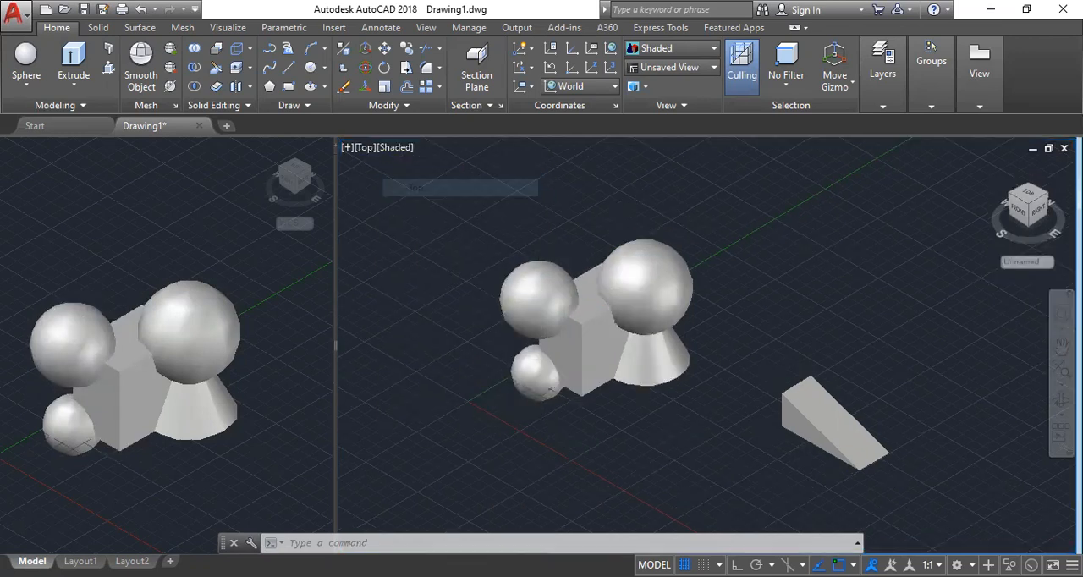
{"action": "scroll", "coordinate": [714, 314], "scroll_direction": "down", "scroll_amount": 6}
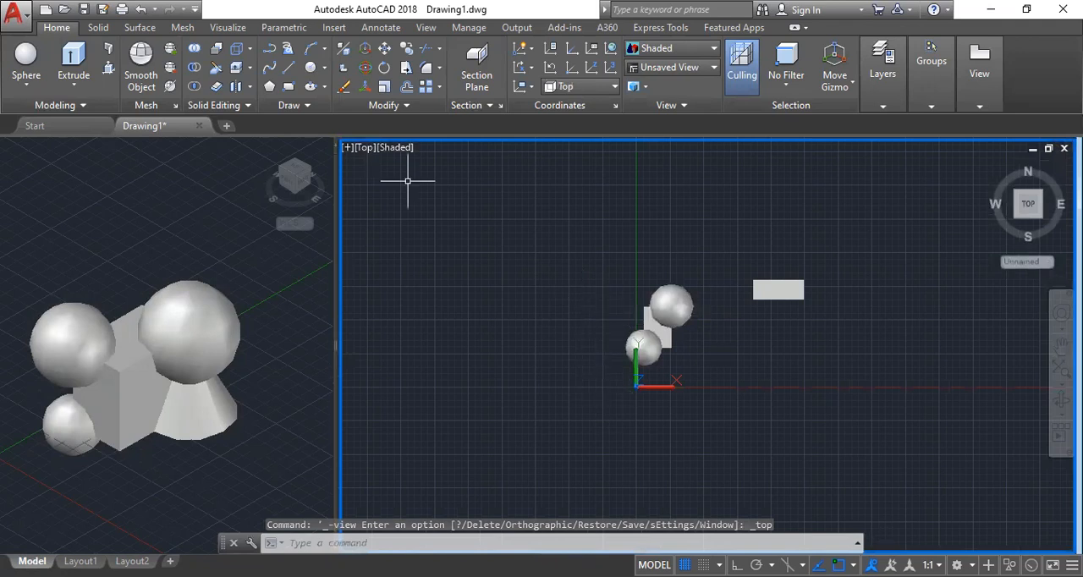
{"action": "scroll", "coordinate": [662, 356], "scroll_direction": "up", "scroll_amount": 2}
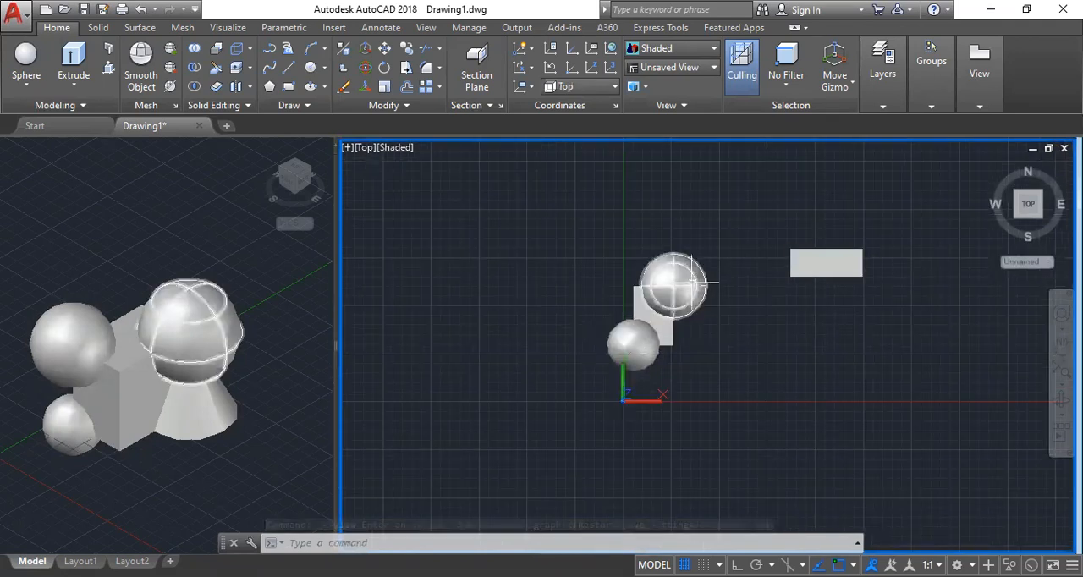
{"action": "scroll", "coordinate": [692, 275], "scroll_direction": "up", "scroll_amount": 3}
{"action": "scroll", "coordinate": [662, 269], "scroll_direction": "down", "scroll_amount": 2}
{"action": "scroll", "coordinate": [662, 269], "scroll_direction": "down", "scroll_amount": 2}
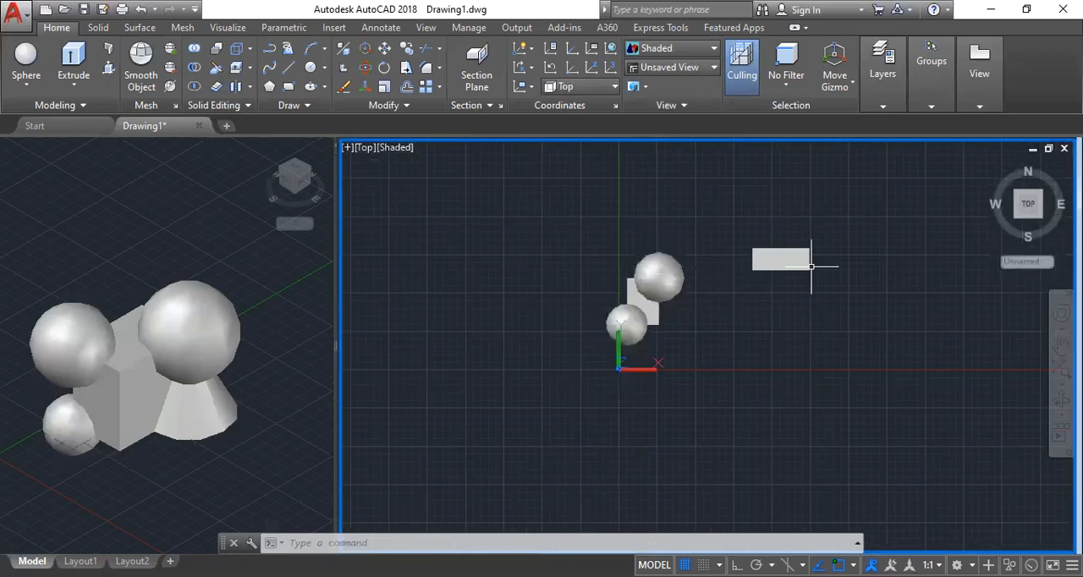
{"action": "scroll", "coordinate": [761, 309], "scroll_direction": "up", "scroll_amount": 1}
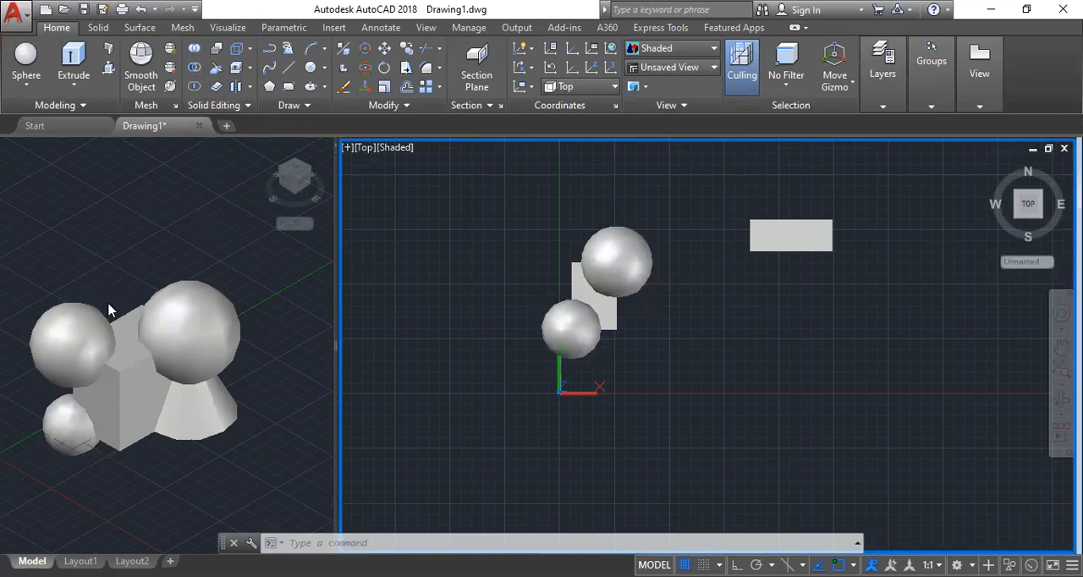
Slice the largest sphere in the Top view with a diagonal two-point plane, keeping the half on the positive X side.
{"action": "left_click", "coordinate": [215, 68]}
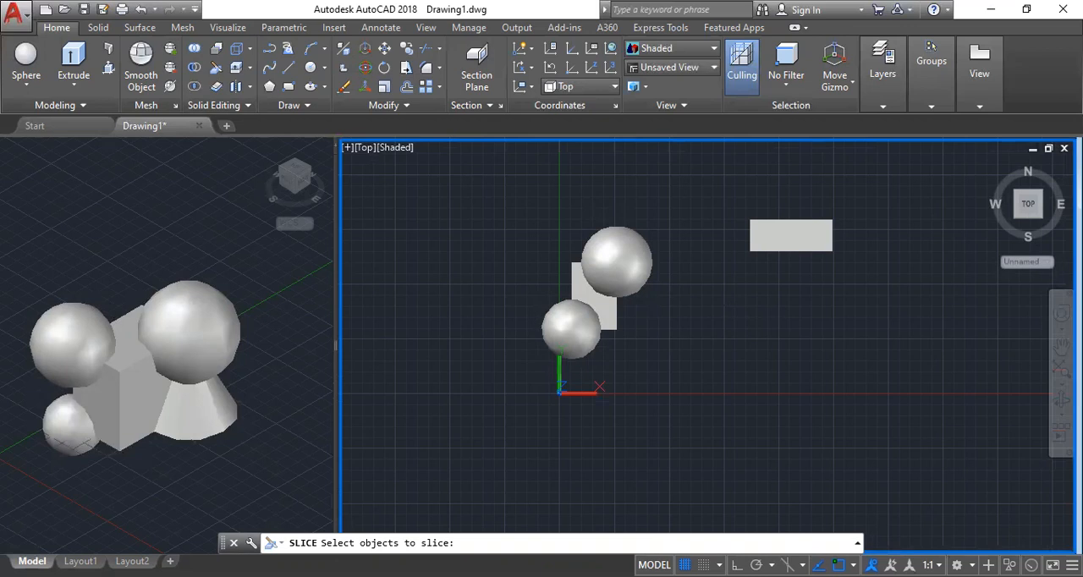
{"action": "left_click", "coordinate": [617, 261]}
{"action": "key", "text": "Return"}
{"action": "left_click", "coordinate": [661, 197]}
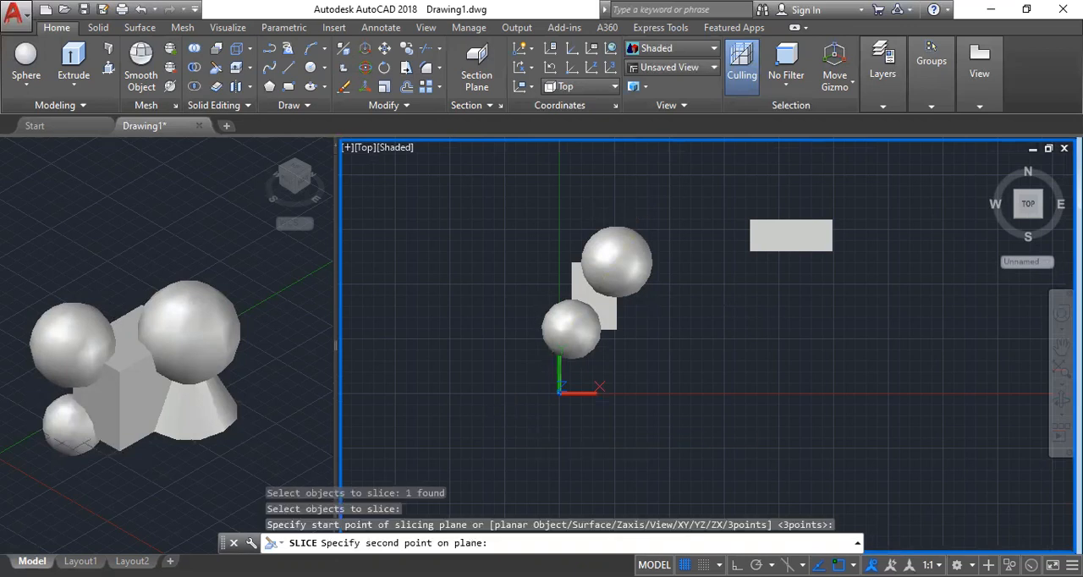
{"action": "left_click", "coordinate": [507, 416]}
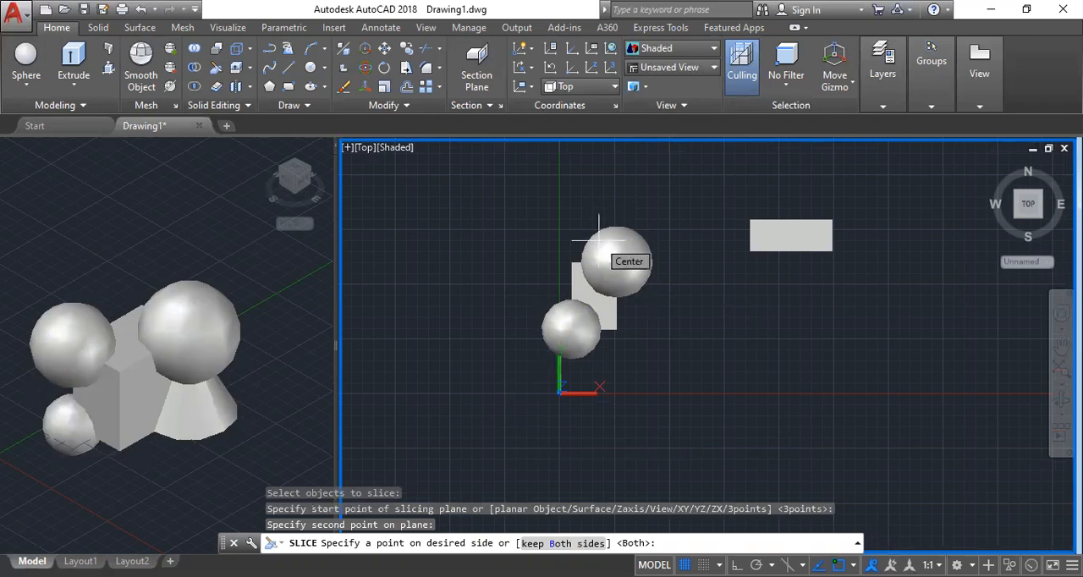
{"action": "left_click", "coordinate": [671, 298]}
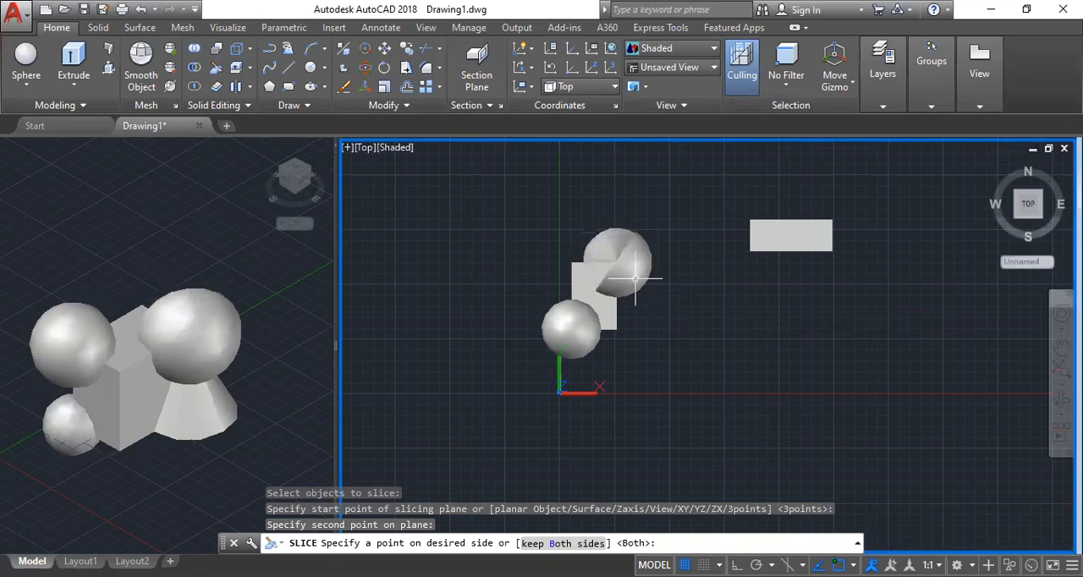
{"action": "left_click", "coordinate": [635, 277]}
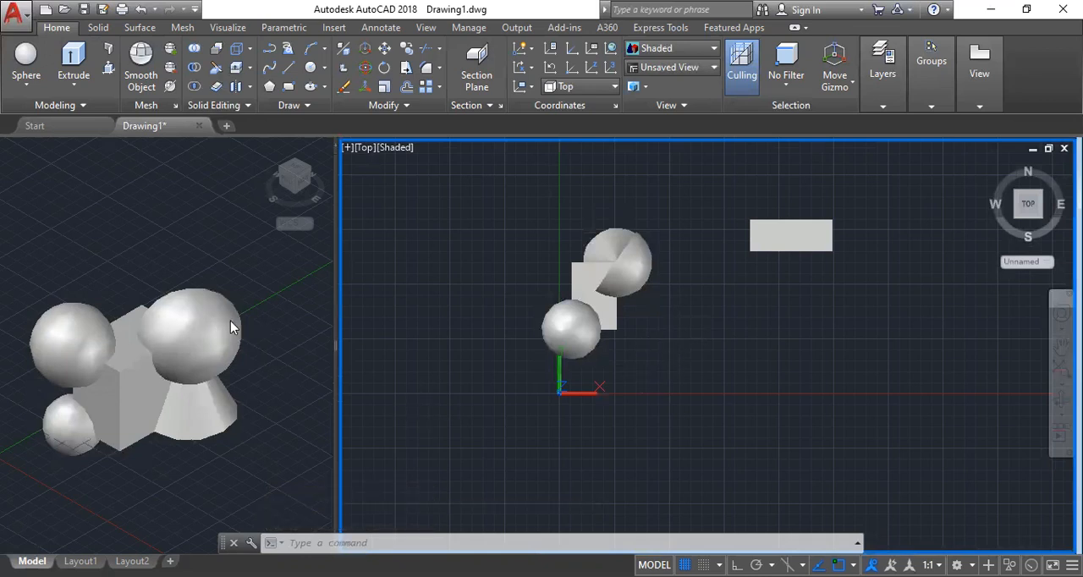
Orbit the smaller viewport to examine the sphere's cut face, and restore its SE Isometric view.
{"action": "left_click", "coordinate": [184, 288]}
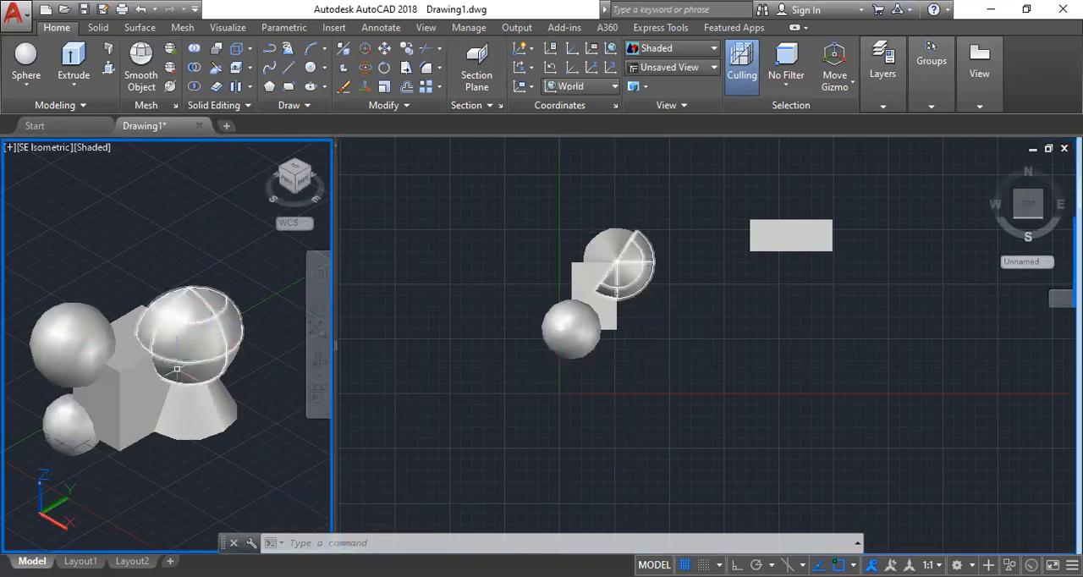
{"action": "middle_click_drag", "start_coordinate": [173, 387], "coordinate": [320, 336], "text": "shift"}
{"action": "middle_click_drag", "start_coordinate": [196, 365], "coordinate": [221, 354], "text": "shift"}
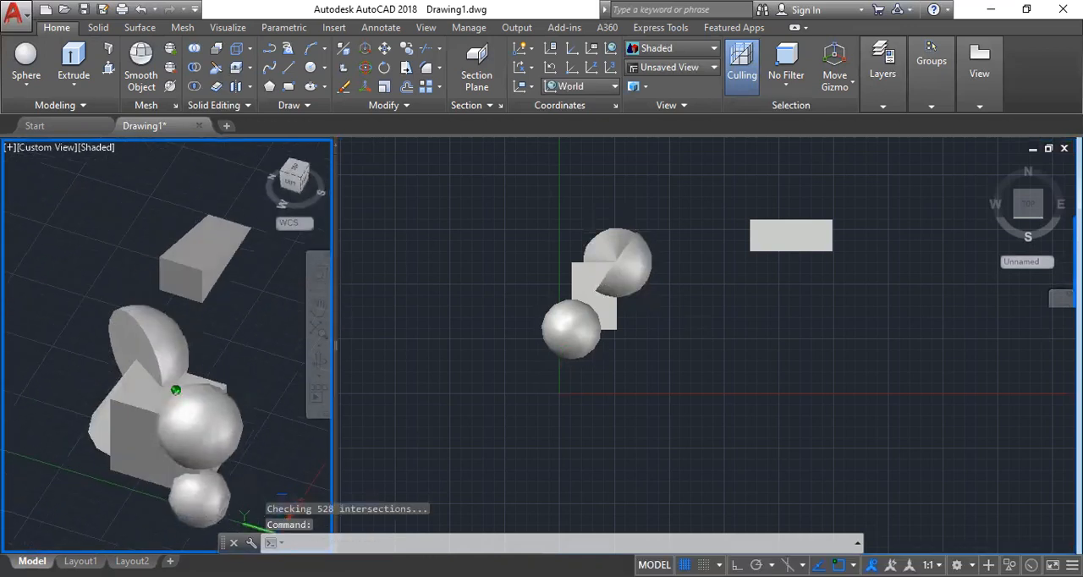
{"action": "left_click", "coordinate": [49, 151]}
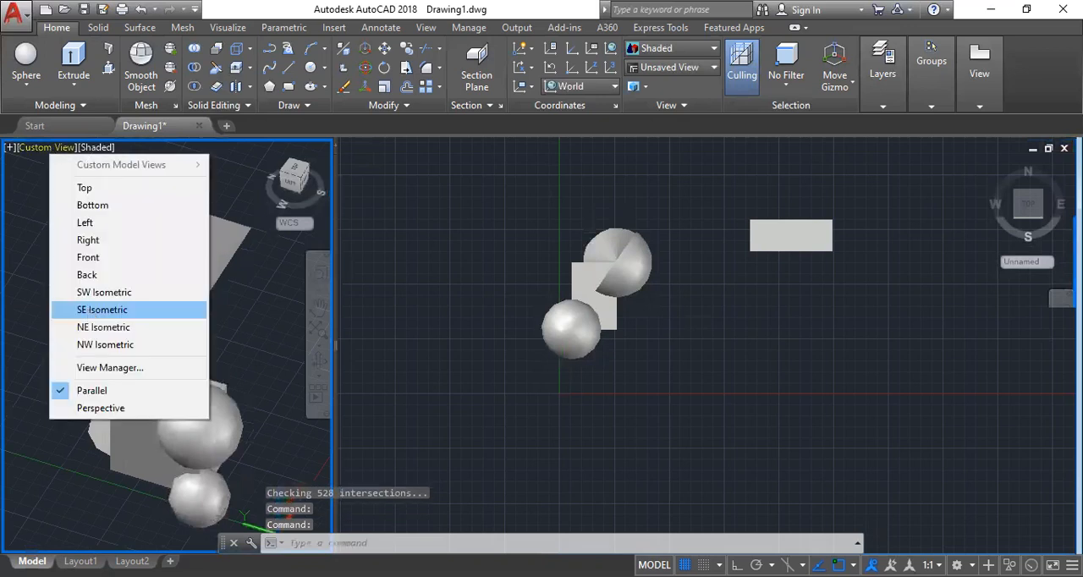
{"action": "left_click", "coordinate": [91, 311]}
Undo the slice of the largest sphere so it is whole again.
{"action": "key", "text": "ctrl+z"}
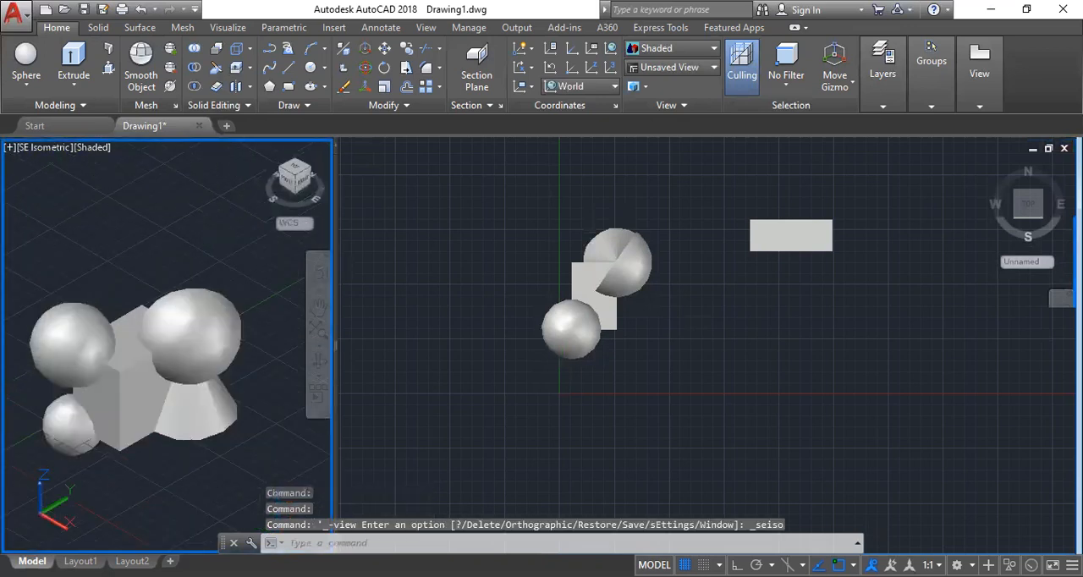
{"action": "key", "text": "ctrl+z"}
{"action": "key", "text": "ctrl+z"}
{"action": "key", "text": "ctrl+z"}
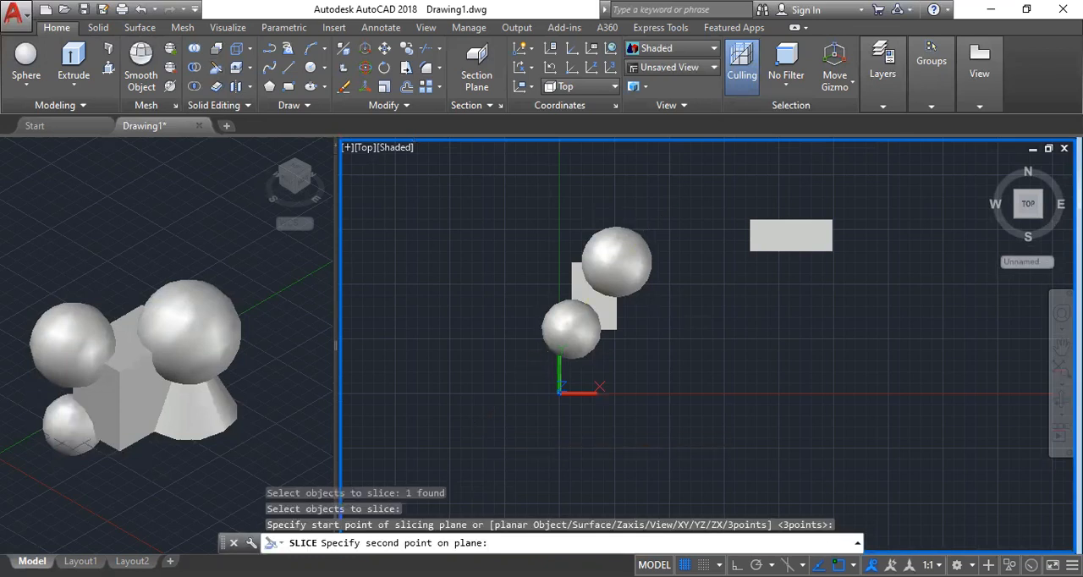
Slice the largest sphere diagonally in the Top view, keeping the half on the negative X side, and undo that slice.
{"action": "left_click", "coordinate": [604, 234]}
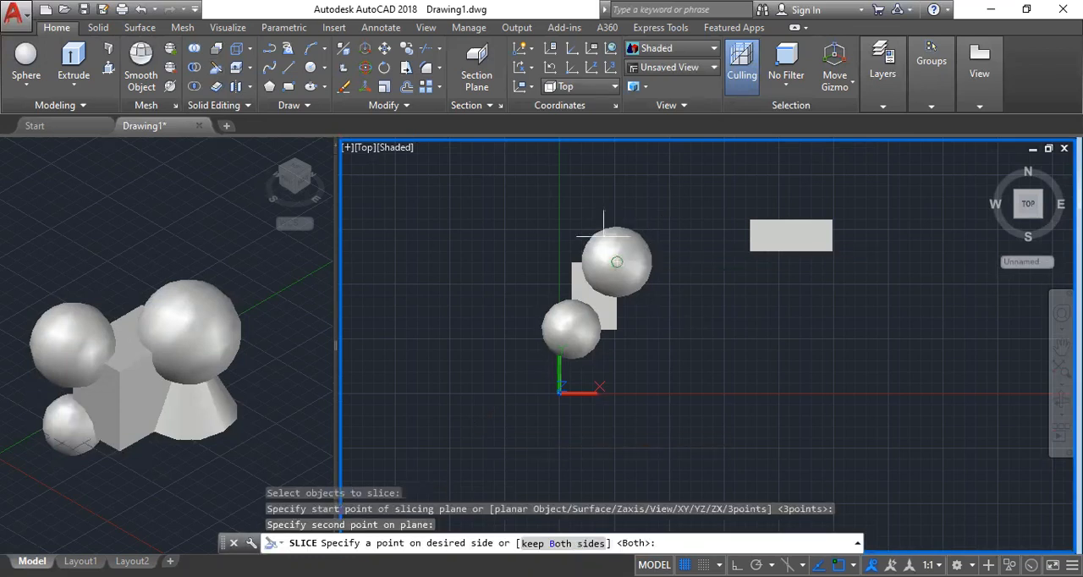
{"action": "left_click", "coordinate": [604, 235]}
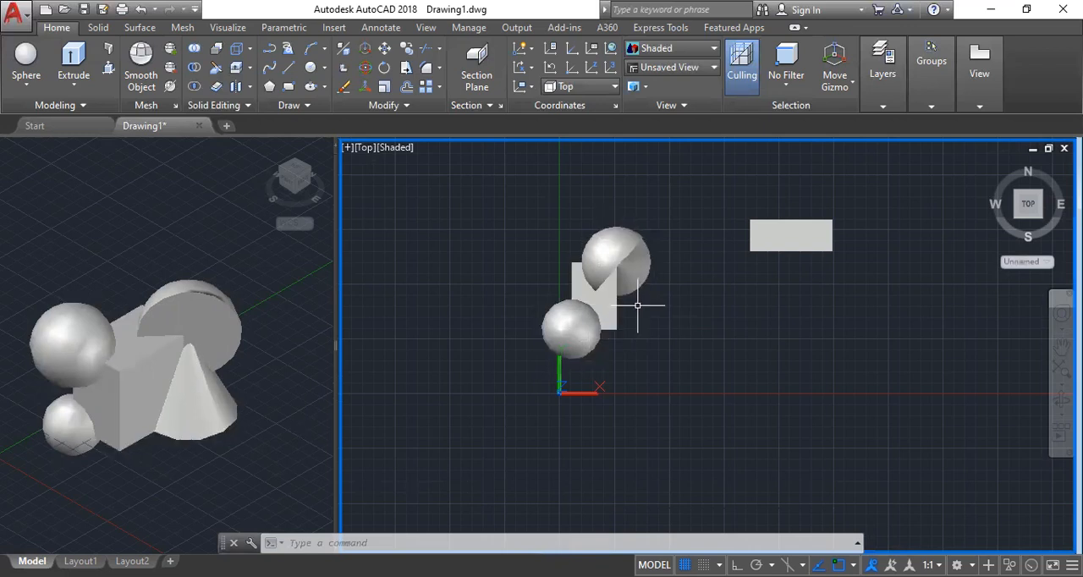
{"action": "key", "text": "ctrl+z"}
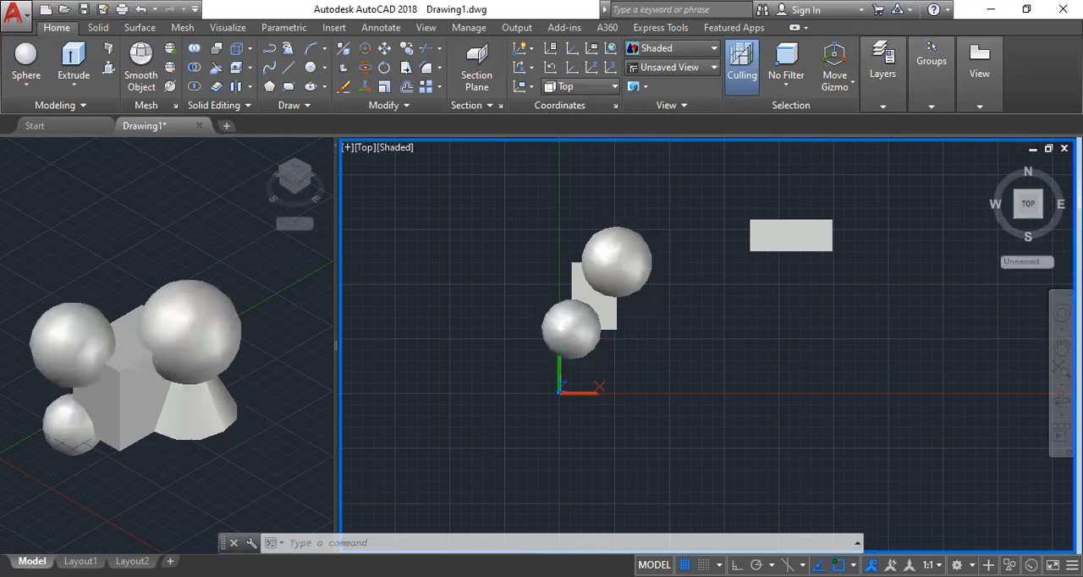
Slice the box, cone and spheres together with one slanted two-point plane, keeping the negative X side, and activate the SE Isometric viewport.
{"action": "left_click", "coordinate": [215, 69]}
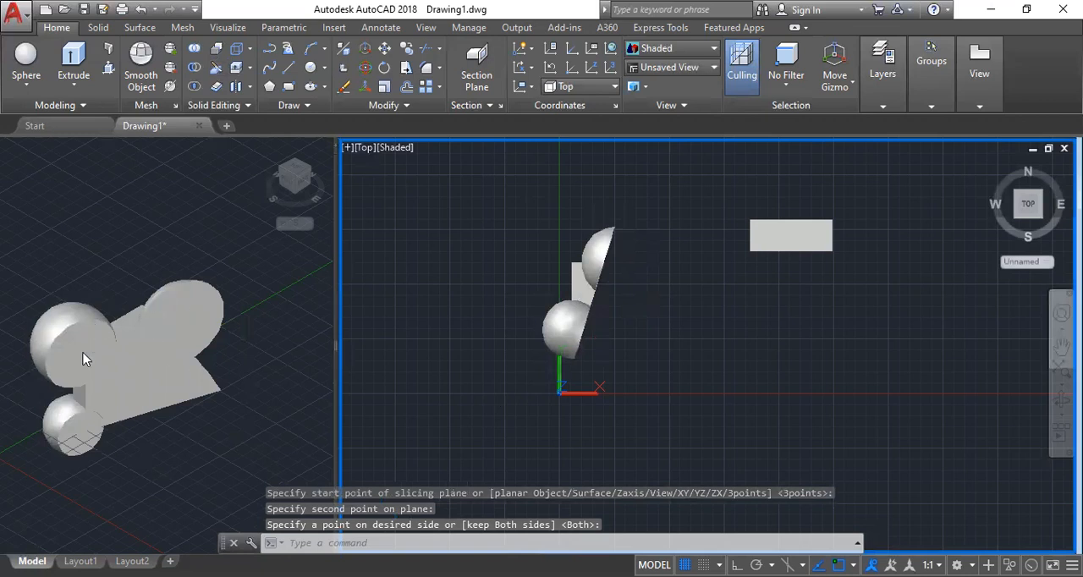
{"action": "left_click", "coordinate": [132, 400]}
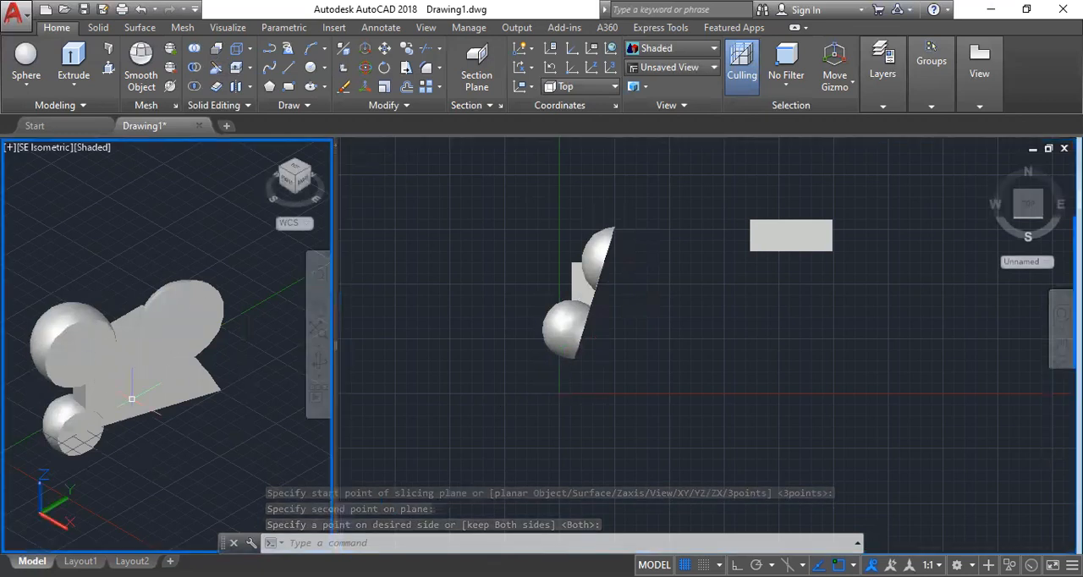
Select the sliced cone, box and spheres one after another in the isometric viewport to inspect them as separate solids, and clear the selection.
{"action": "left_click", "coordinate": [75, 373]}
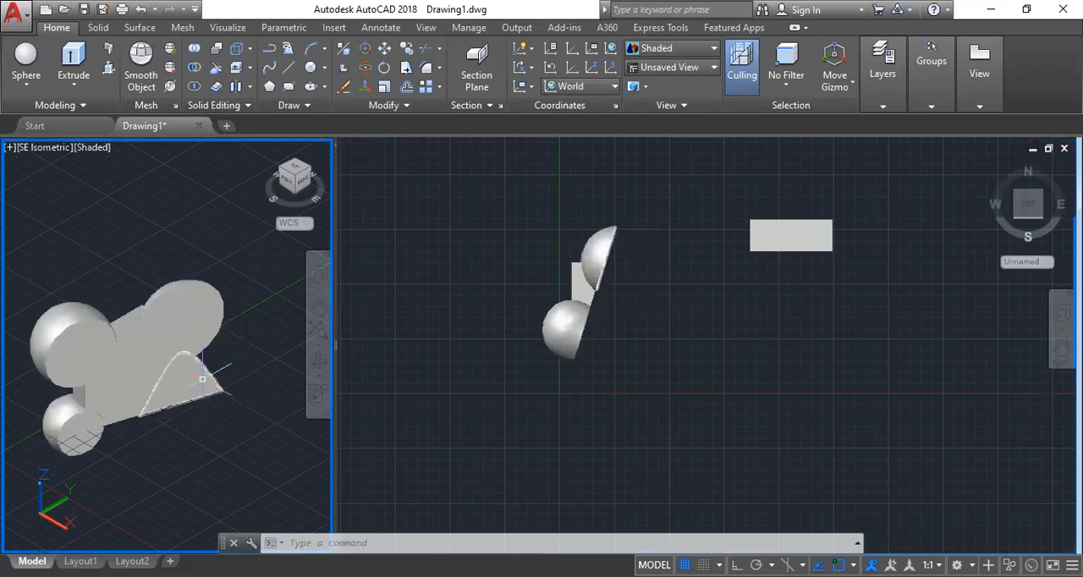
{"action": "left_click", "coordinate": [206, 380]}
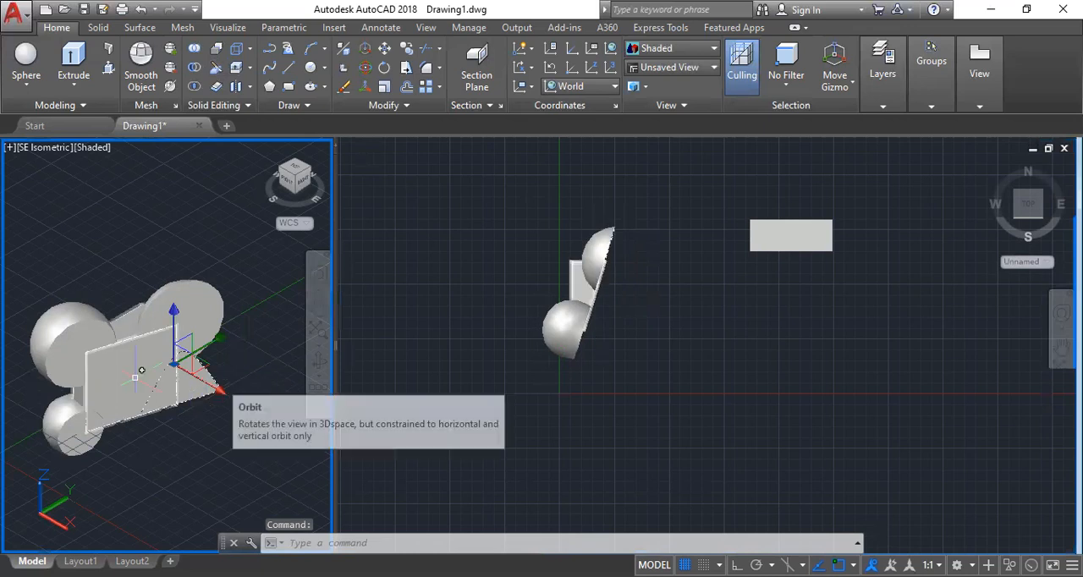
{"action": "left_click", "coordinate": [130, 375]}
{"action": "left_click", "coordinate": [212, 294]}
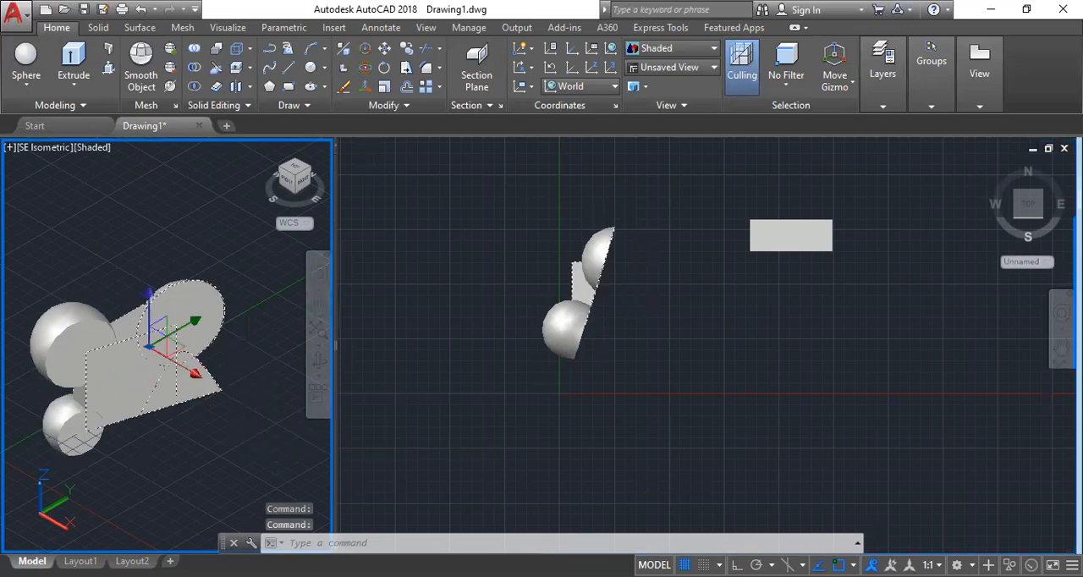
{"action": "left_click", "coordinate": [102, 326]}
{"action": "left_click", "coordinate": [67, 422]}
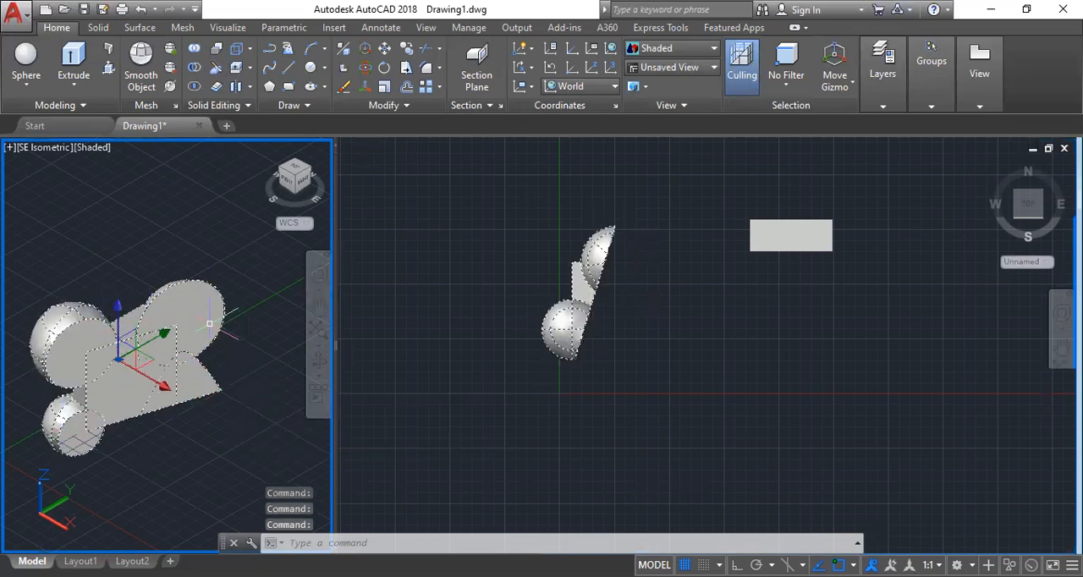
{"action": "key", "text": "Escape"}
{"action": "key", "text": "Escape"}
Activate the Top viewport and undo the combined slice of the box, cone and spheres.
{"action": "key", "text": "ctrl+r"}
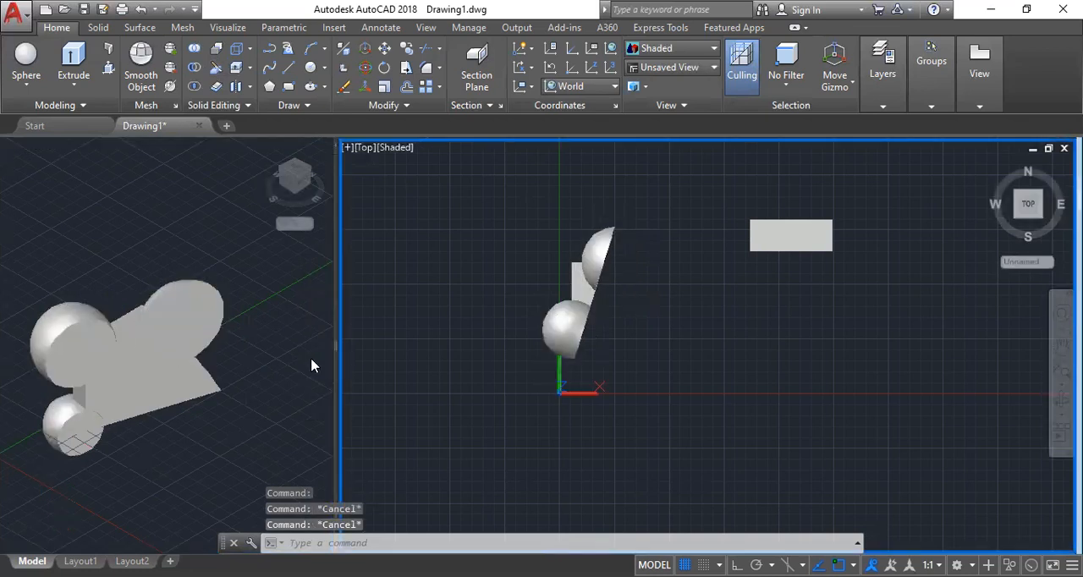
{"action": "key", "text": "ctrl+z"}
{"action": "key", "text": "ctrl+z"}
{"action": "key", "text": "ctrl+z"}
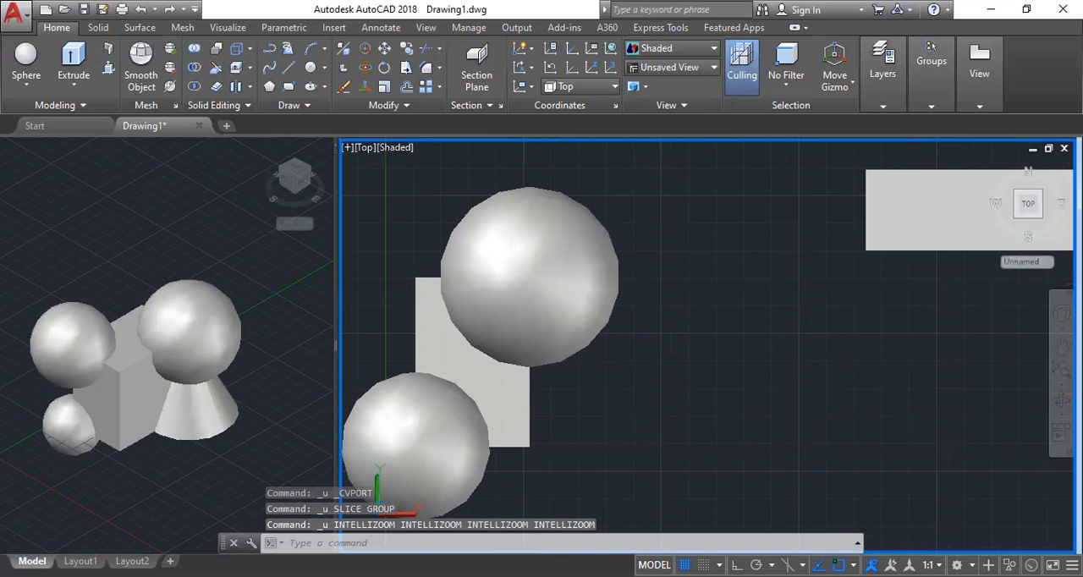
{"action": "scroll", "coordinate": [746, 262], "scroll_direction": "down", "scroll_amount": 5}
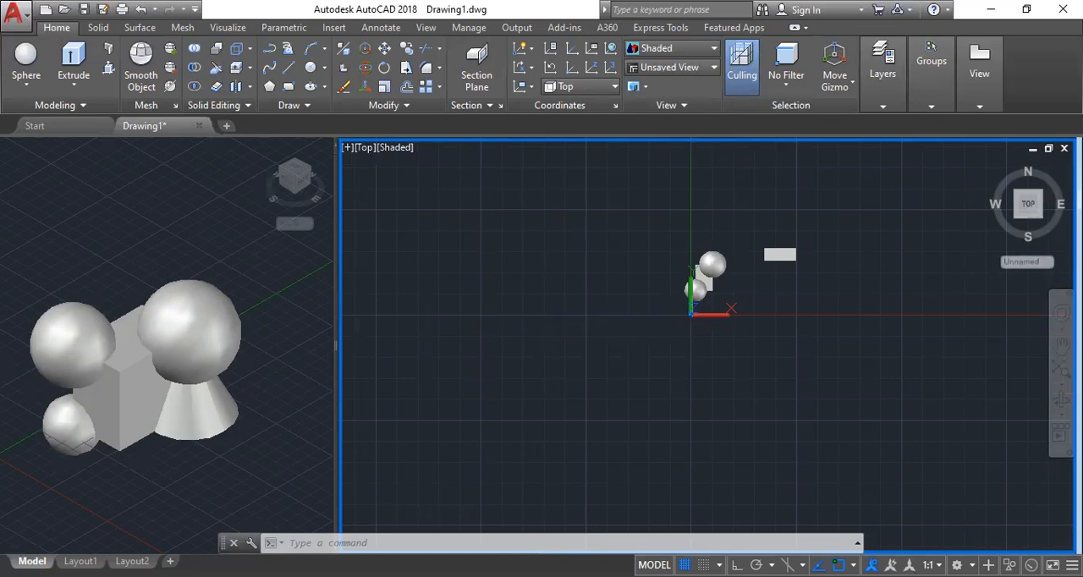
{"action": "left_click", "coordinate": [735, 252]}
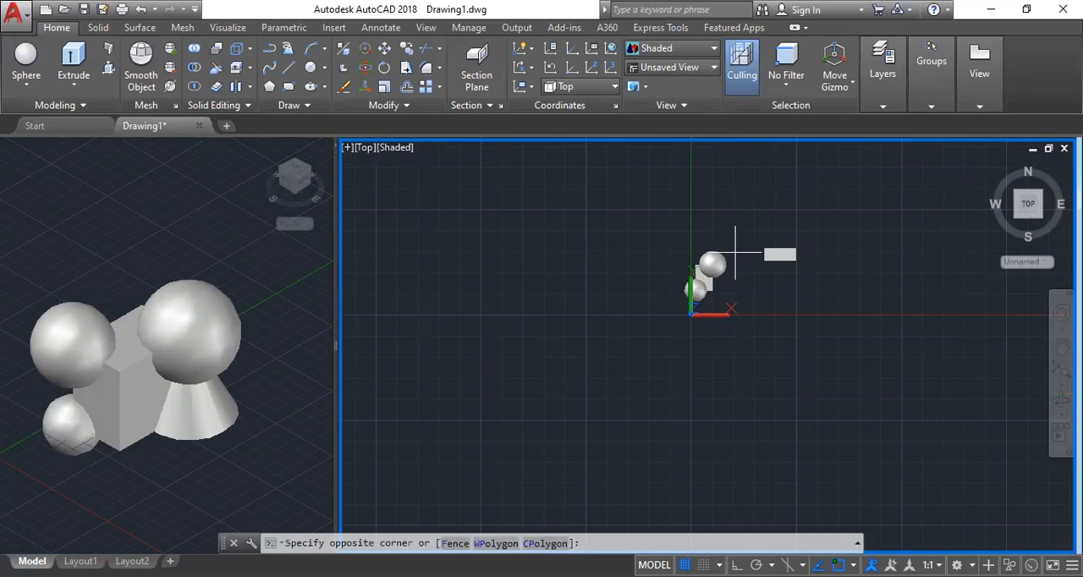
{"action": "left_click", "coordinate": [734, 253]}
{"action": "scroll", "coordinate": [732, 256], "scroll_direction": "down", "scroll_amount": 1}
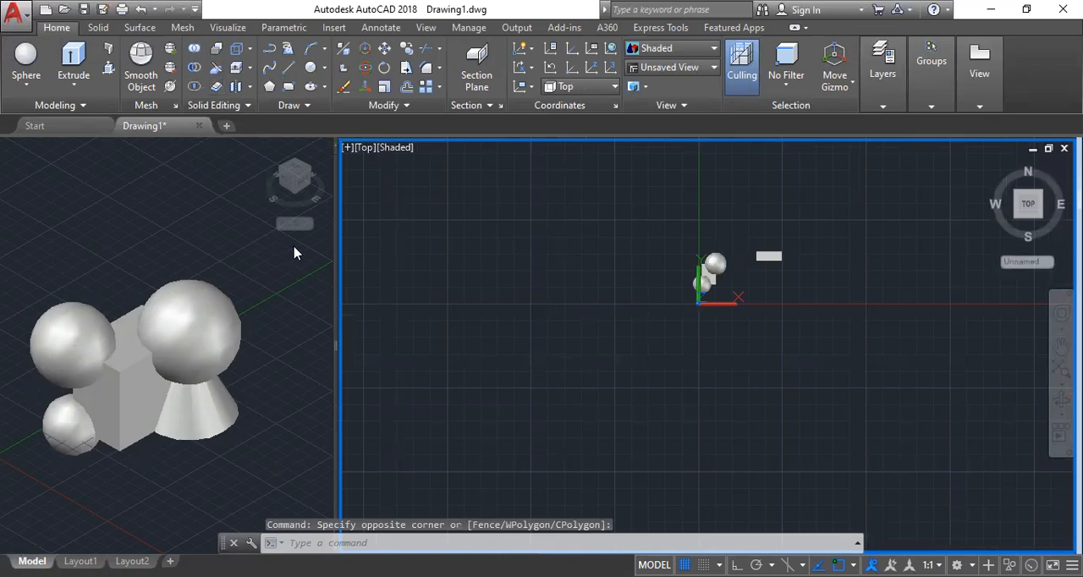
{"action": "left_click", "coordinate": [244, 218]}
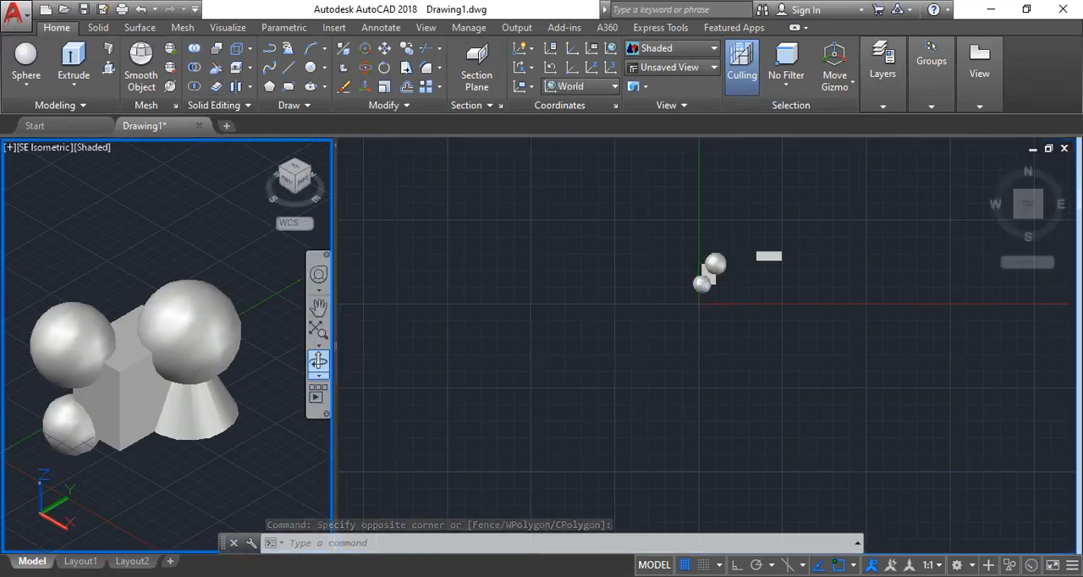
{"action": "left_click", "coordinate": [483, 242]}
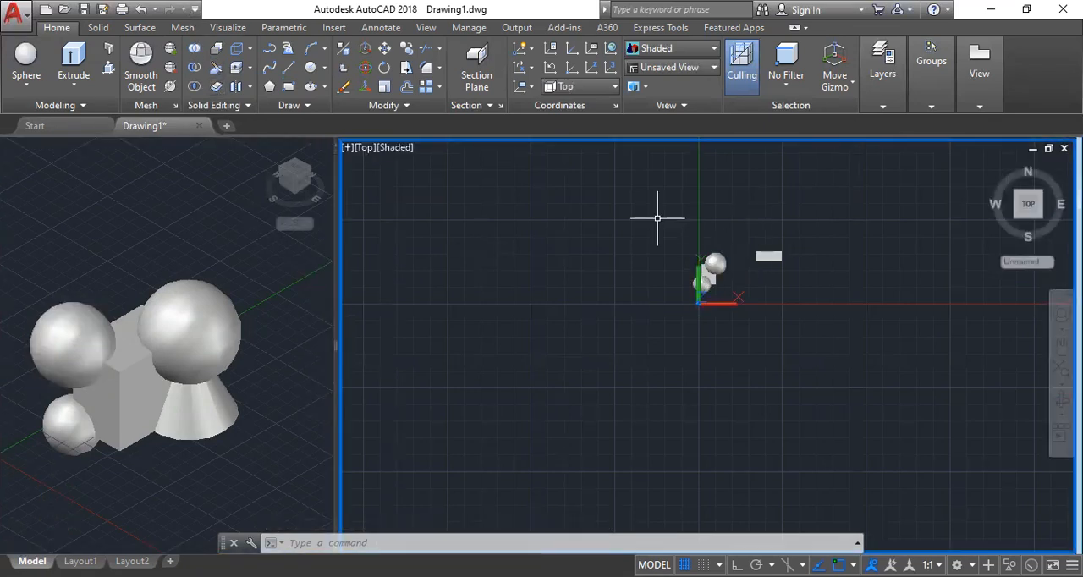
Draw two connected line segments forming an open corner beside the wedge in the Top view.
{"action": "scroll", "coordinate": [853, 234], "scroll_direction": "up", "scroll_amount": 2}
{"action": "scroll", "coordinate": [682, 251], "scroll_direction": "up", "scroll_amount": 3}
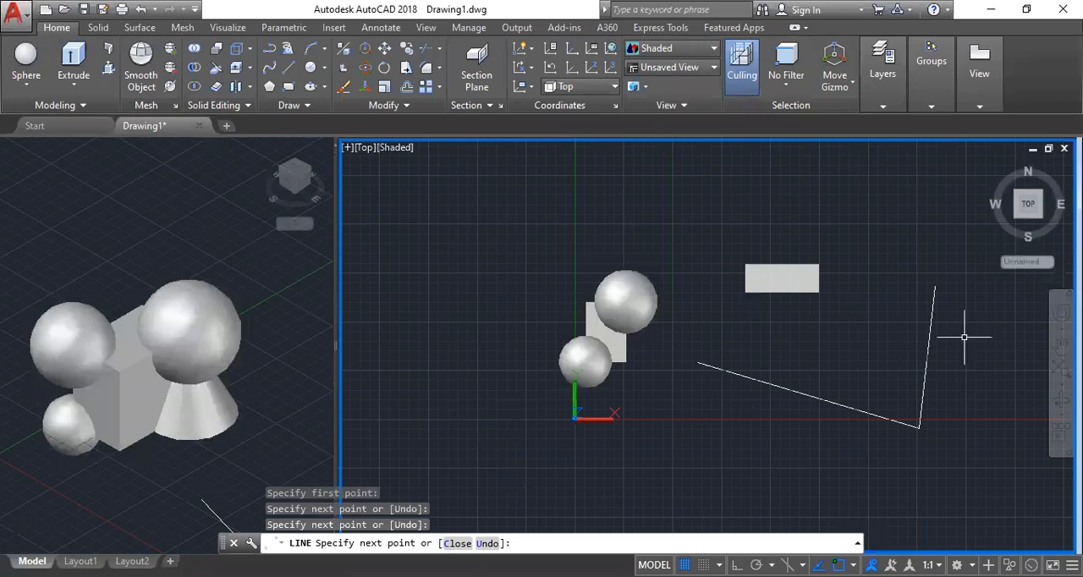
{"action": "key", "text": "Return"}
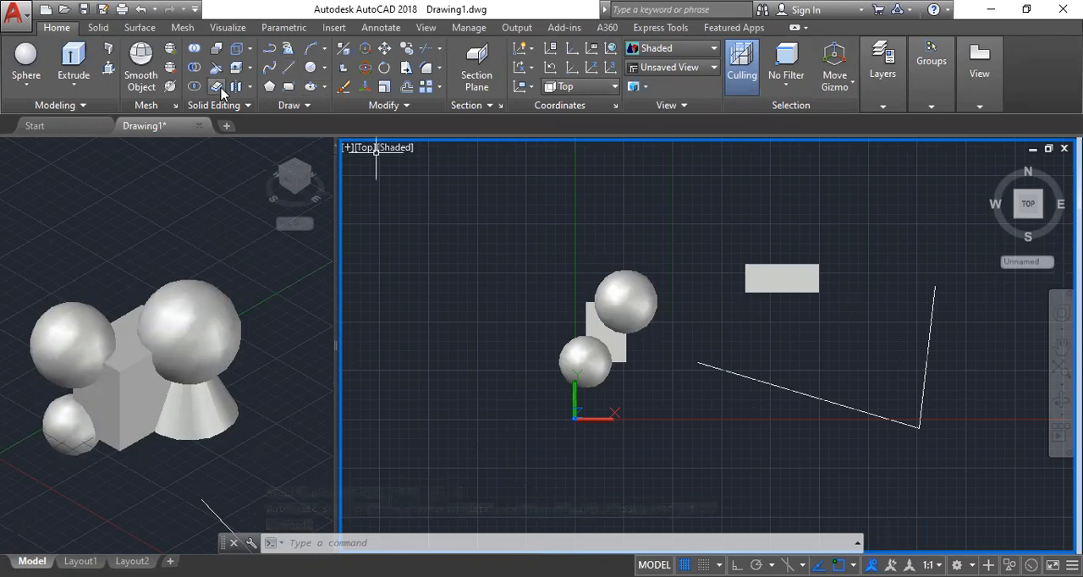
Presspull both connected line segments together into upright wall surfaces about 588 units high.
{"action": "scroll", "coordinate": [347, 290], "scroll_direction": "down", "scroll_amount": 4}
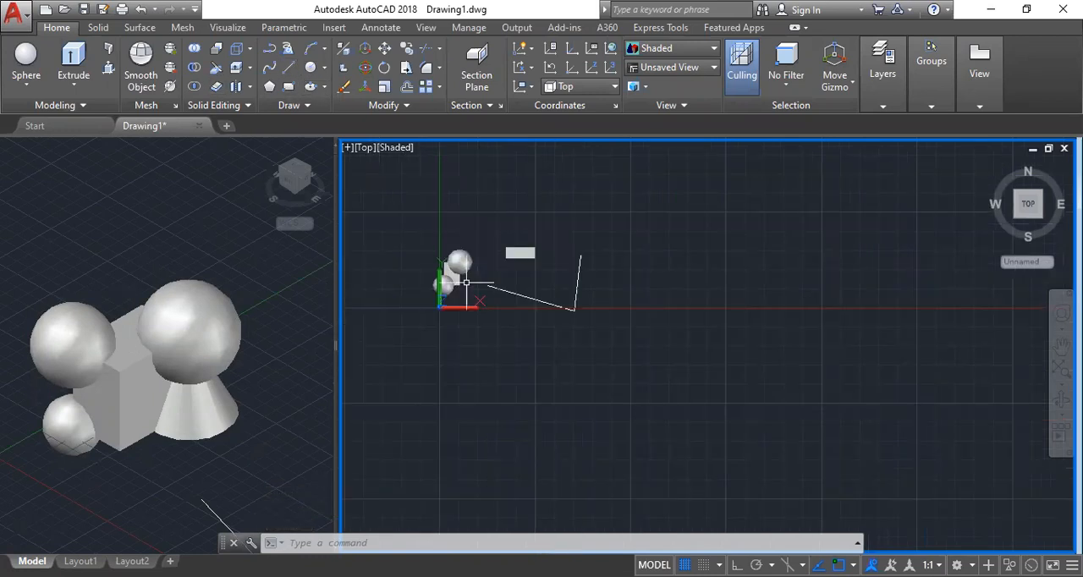
{"action": "scroll", "coordinate": [466, 282], "scroll_direction": "up", "scroll_amount": 3}
{"action": "left_click", "coordinate": [157, 405]}
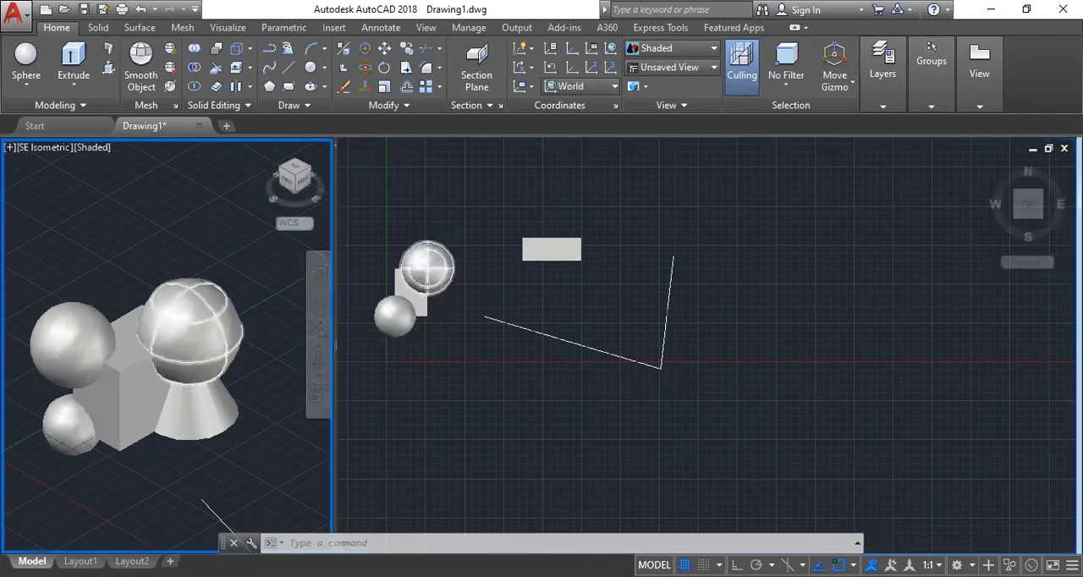
{"action": "scroll", "coordinate": [217, 409], "scroll_direction": "down", "scroll_amount": 4}
{"action": "scroll", "coordinate": [217, 393], "scroll_direction": "up", "scroll_amount": 2}
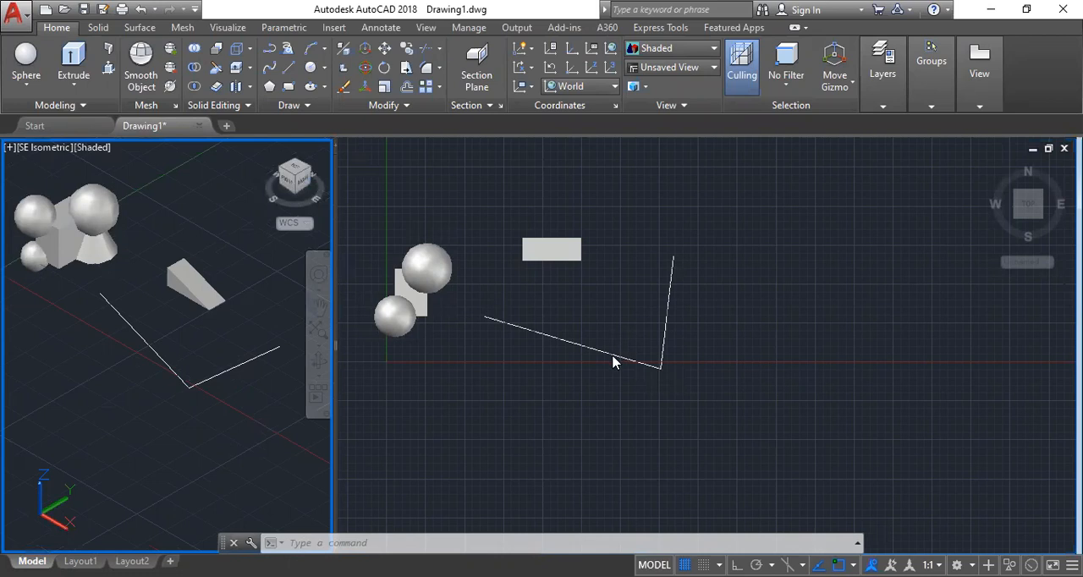
{"action": "left_click", "coordinate": [108, 71]}
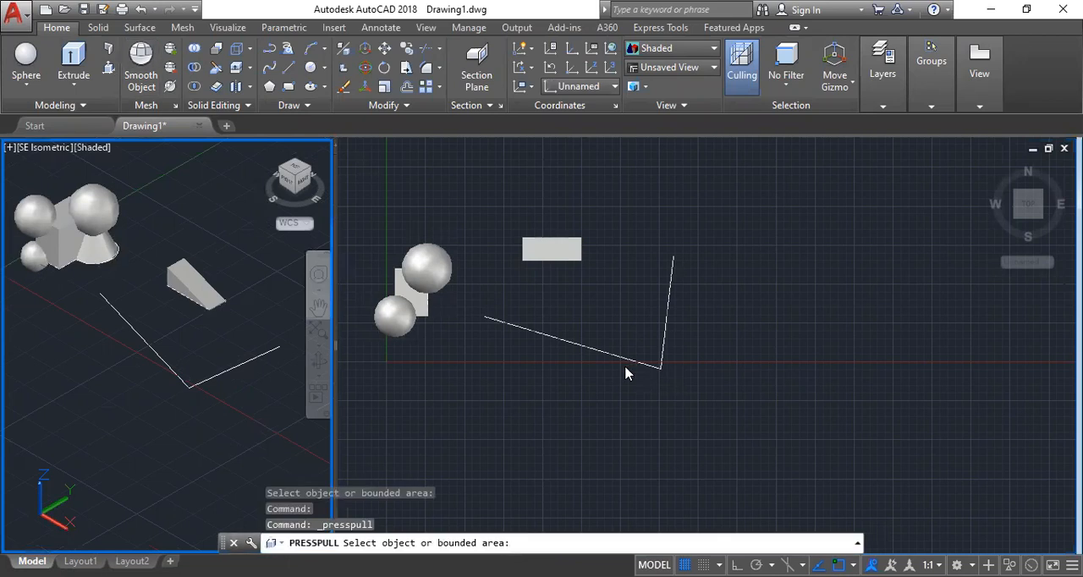
{"action": "left_click", "coordinate": [583, 354]}
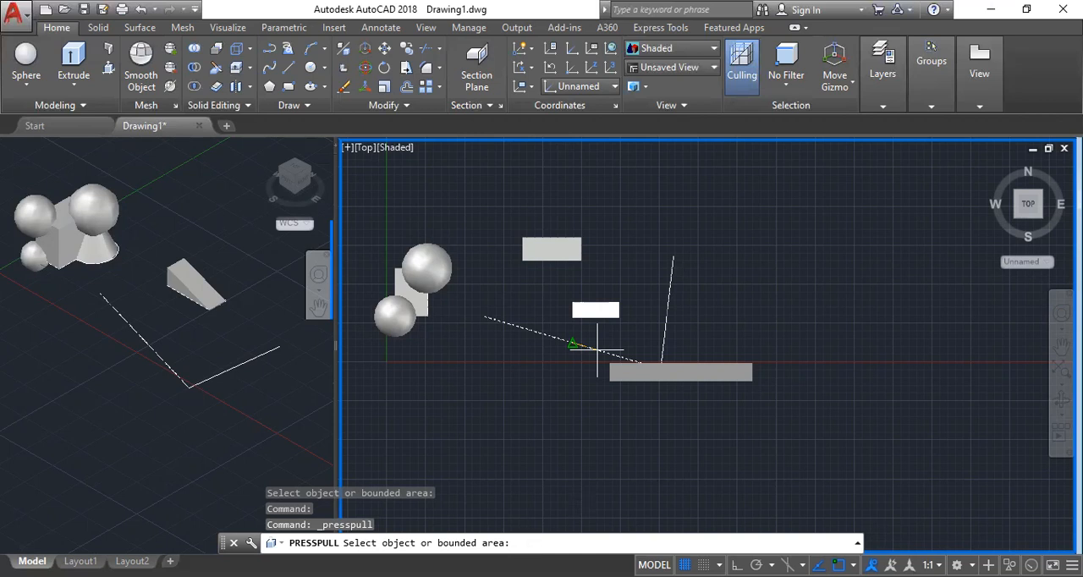
{"action": "left_click", "coordinate": [598, 350]}
{"action": "key", "text": "Return"}
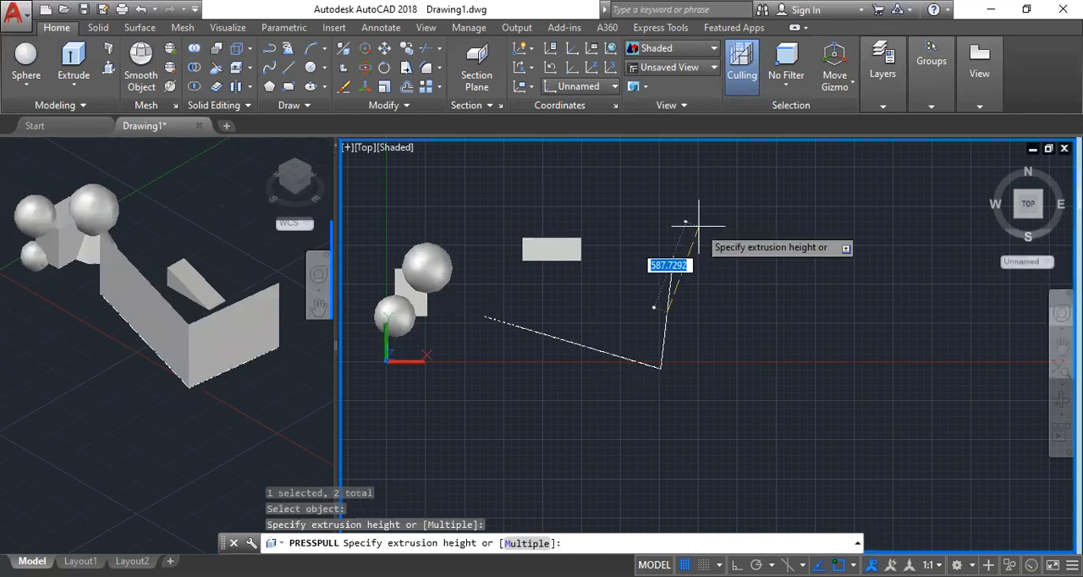
{"action": "left_click", "coordinate": [698, 226]}
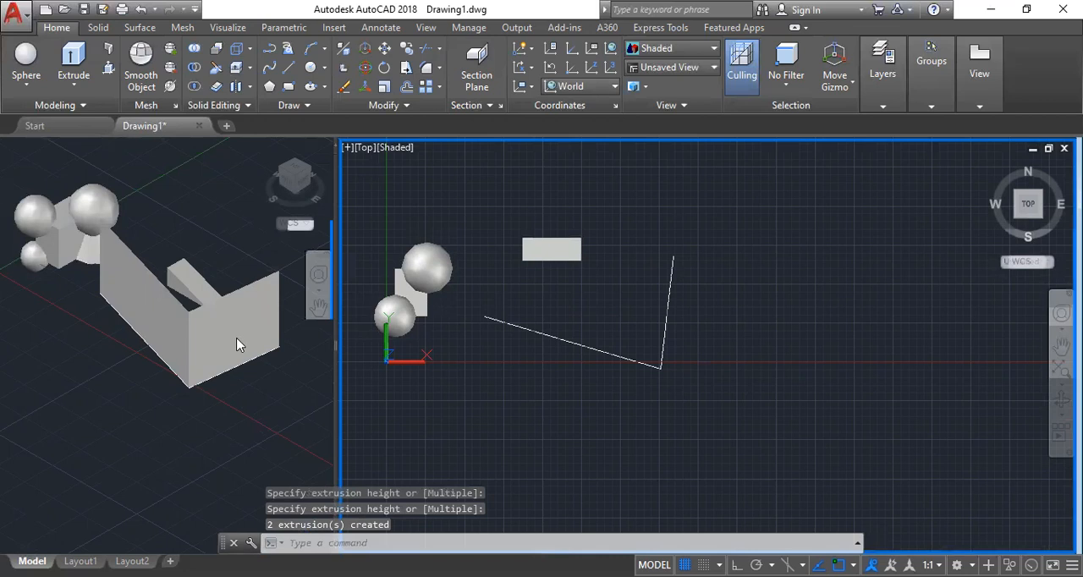
Activate the SE Isometric viewport and widen it to get a larger view of the extruded wall surfaces.
{"action": "left_click", "coordinate": [159, 312]}
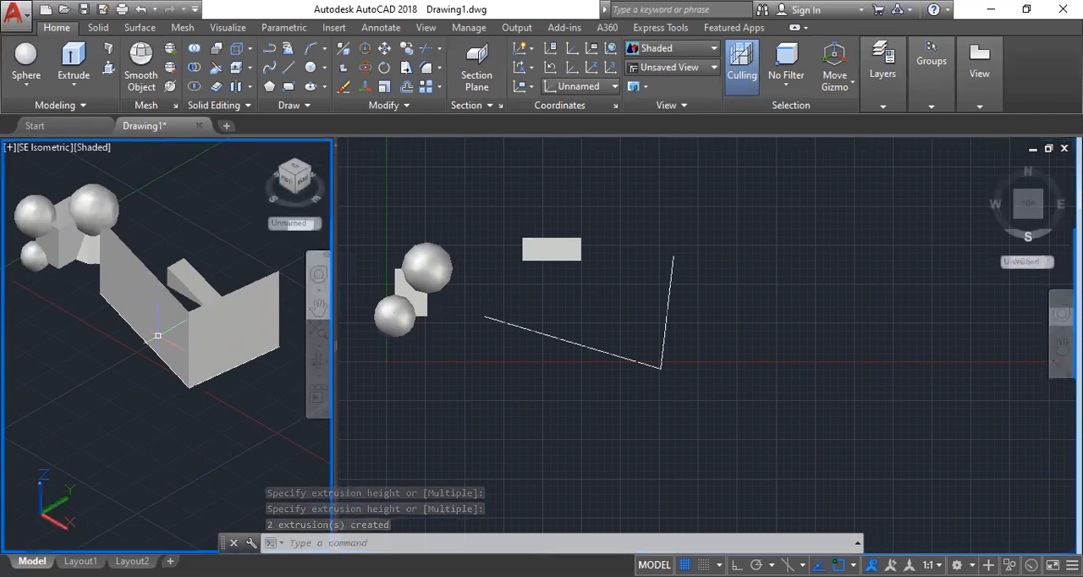
{"action": "scroll", "coordinate": [160, 336], "scroll_direction": "up", "scroll_amount": 6}
{"action": "scroll", "coordinate": [161, 333], "scroll_direction": "down", "scroll_amount": 5}
{"action": "scroll", "coordinate": [121, 293], "scroll_direction": "up", "scroll_amount": 5}
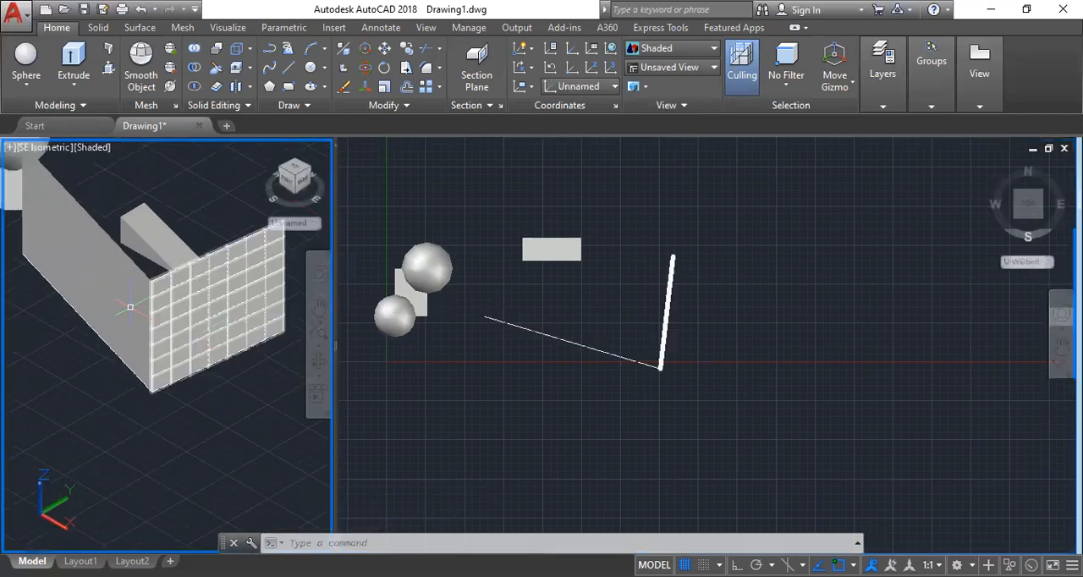
{"action": "scroll", "coordinate": [122, 293], "scroll_direction": "down", "scroll_amount": 5}
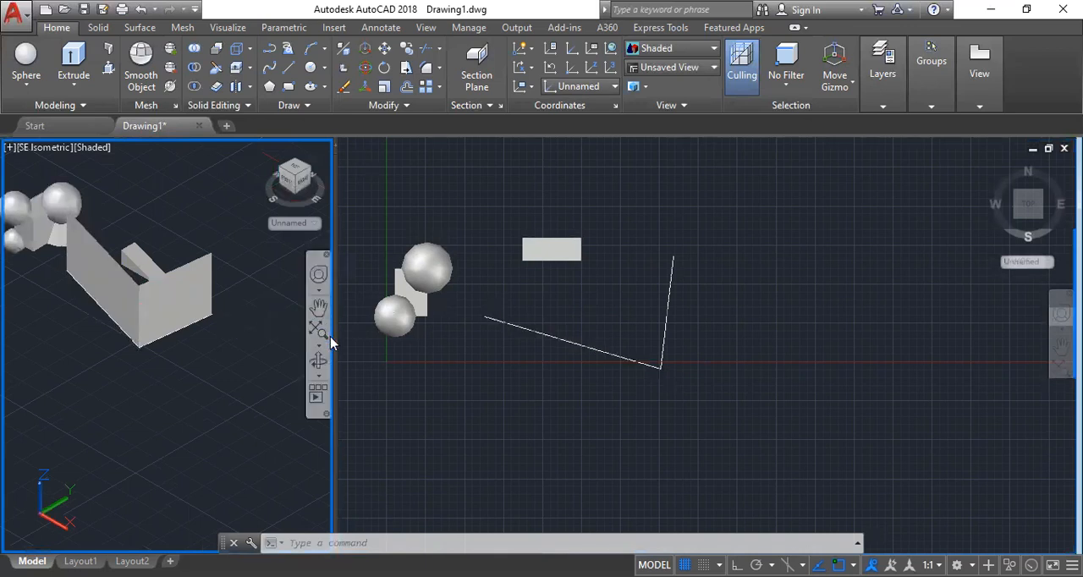
{"action": "left_click_drag", "start_coordinate": [337, 341], "coordinate": [454, 355]}
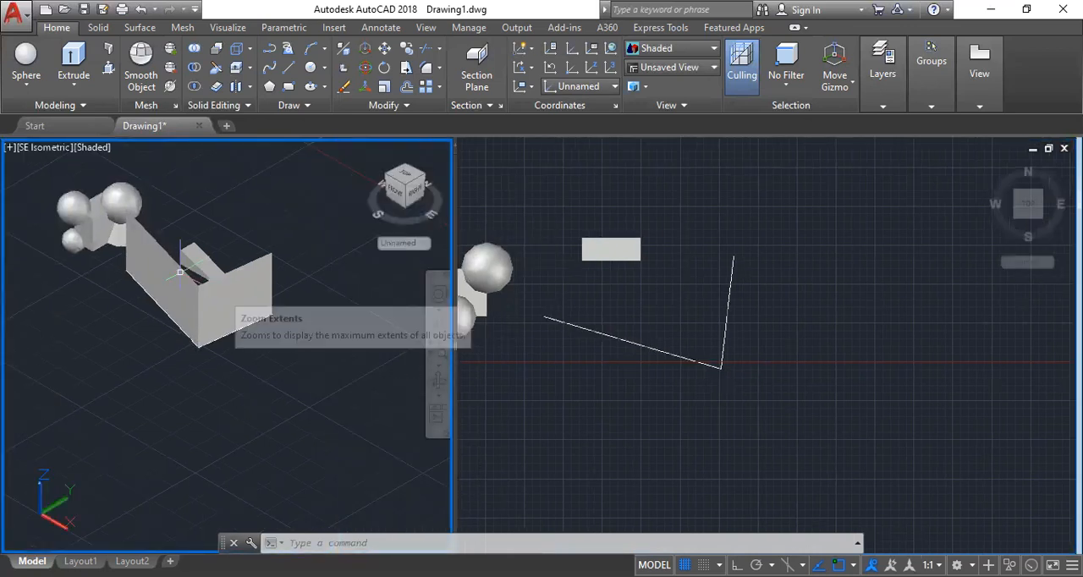
{"action": "scroll", "coordinate": [174, 264], "scroll_direction": "up", "scroll_amount": 3}
Thicken the shorter of the two wall surfaces by 100.
{"action": "mouse_move", "coordinate": [186, 267]}
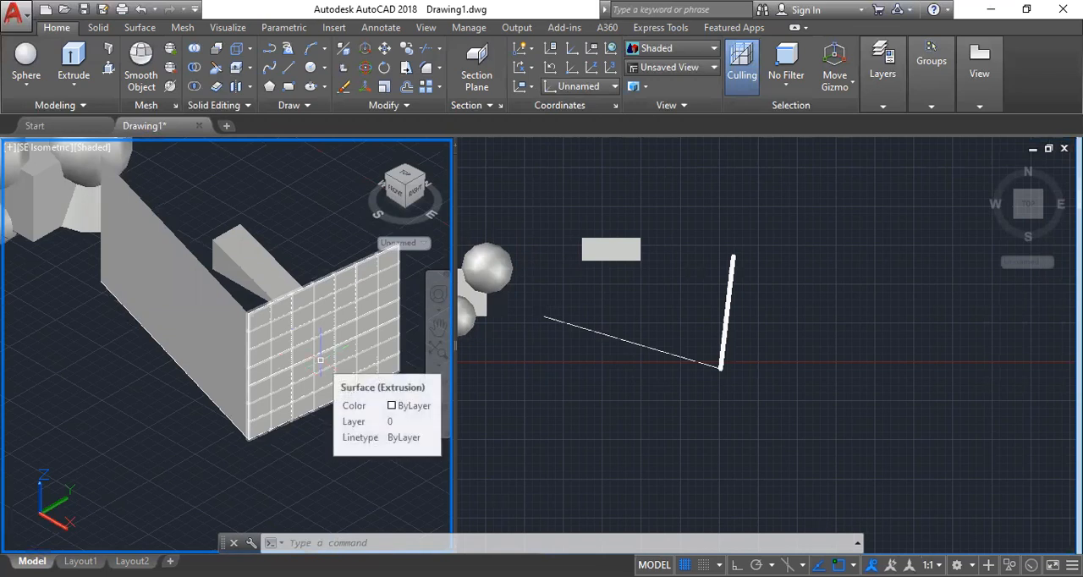
{"action": "left_click", "coordinate": [218, 87]}
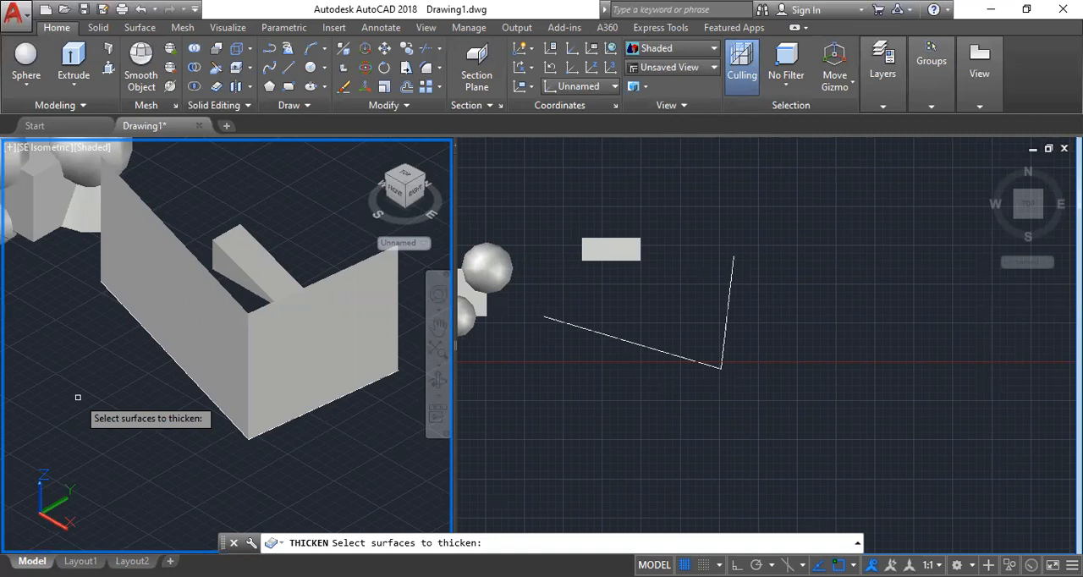
{"action": "left_click", "coordinate": [272, 406]}
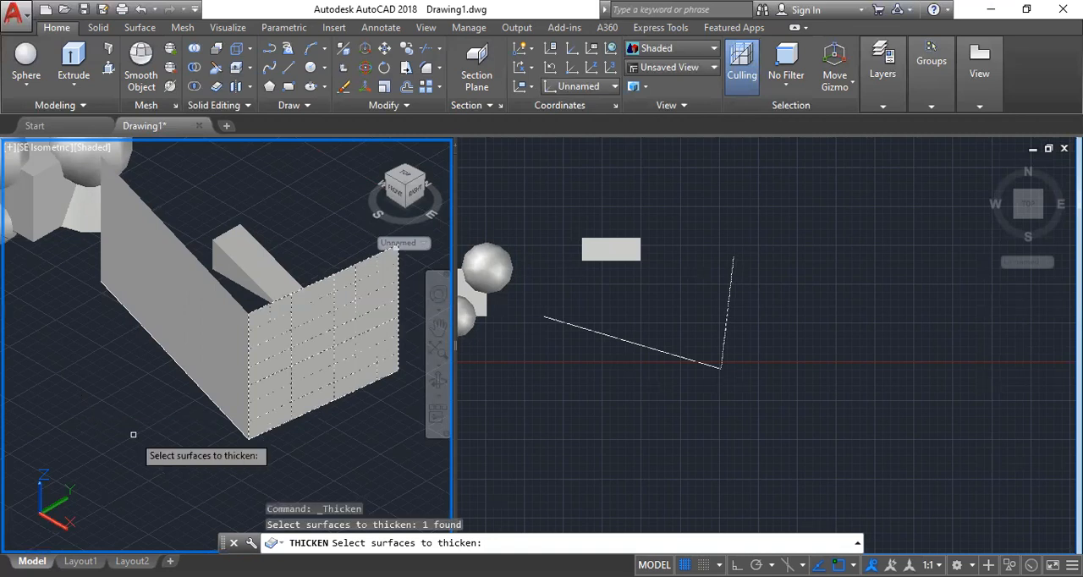
{"action": "key", "text": "Return"}
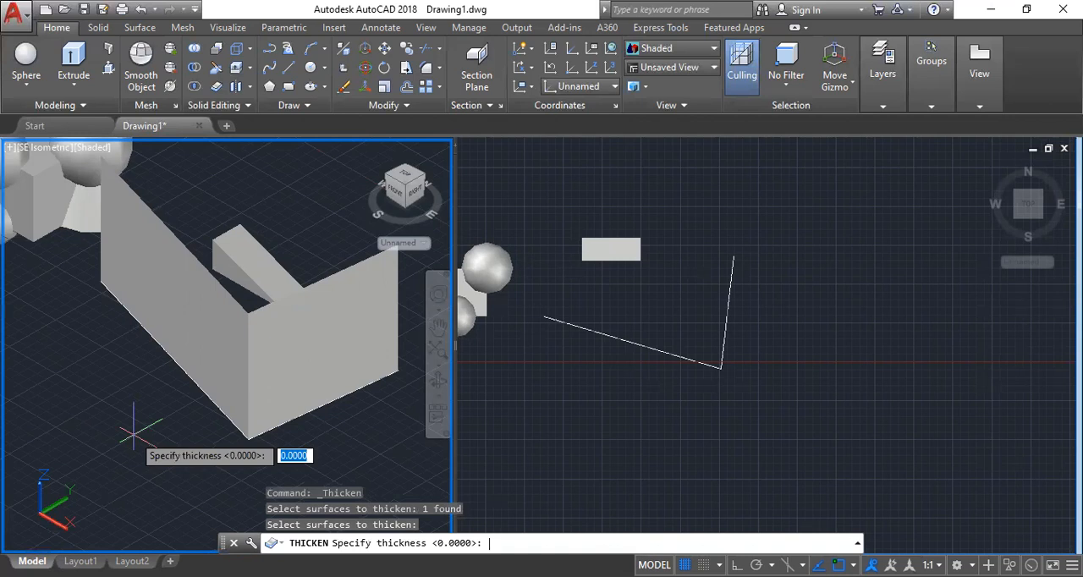
{"action": "type", "text": "100"}
{"action": "key", "text": "Return"}
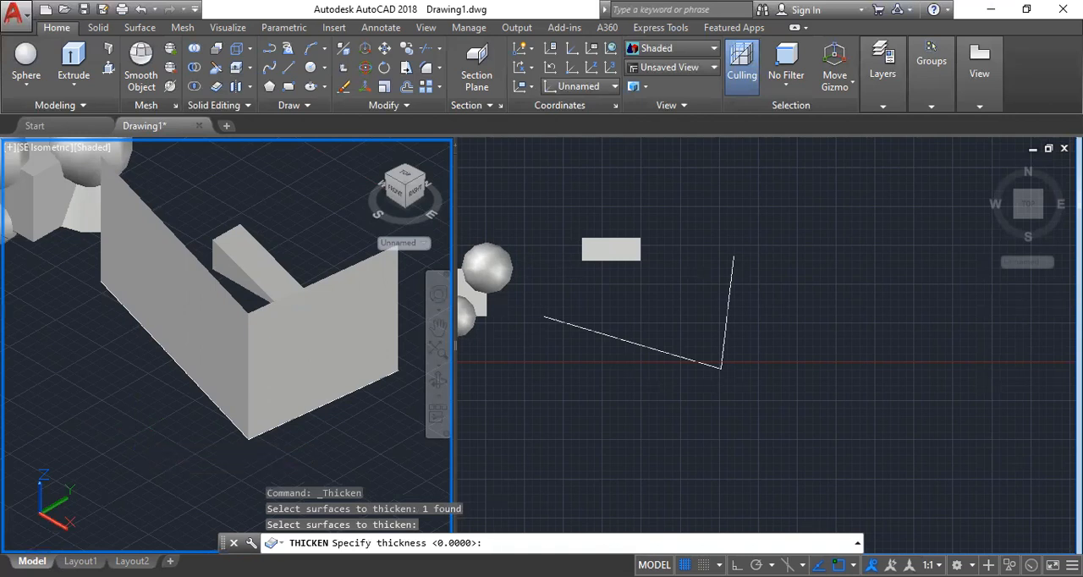
Examine the thickened wall in both viewports and undo the thickening of the shorter wall surface.
{"action": "scroll", "coordinate": [311, 286], "scroll_direction": "up", "scroll_amount": 5}
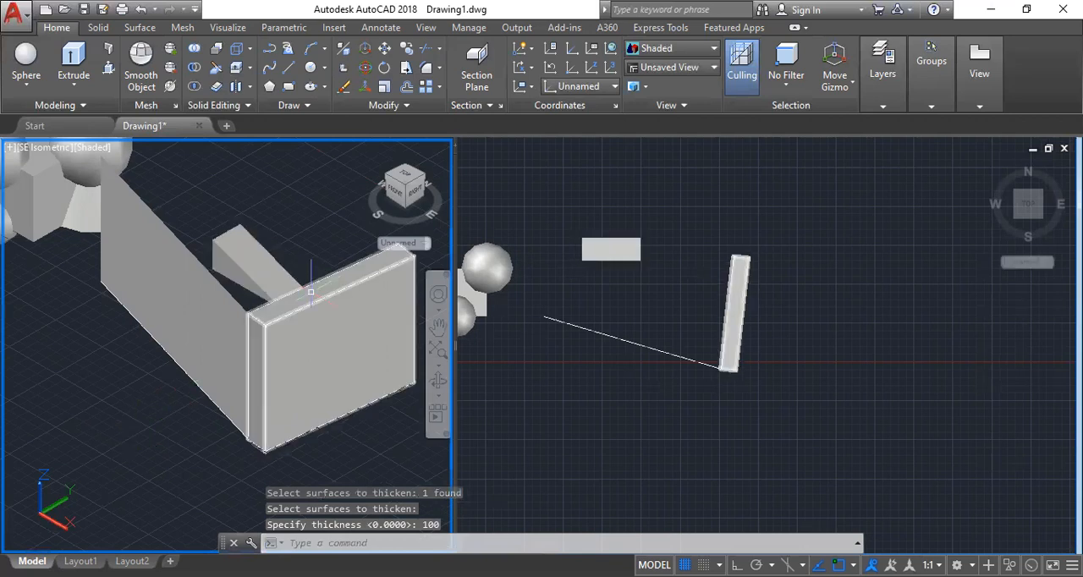
{"action": "scroll", "coordinate": [310, 286], "scroll_direction": "down", "scroll_amount": 5}
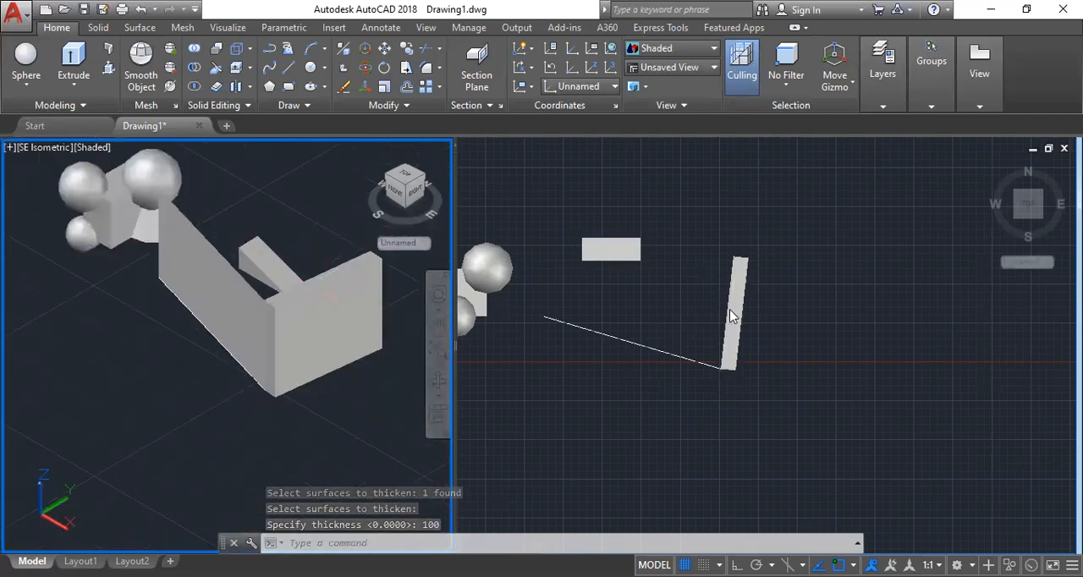
{"action": "scroll", "coordinate": [733, 315], "scroll_direction": "up", "scroll_amount": 2}
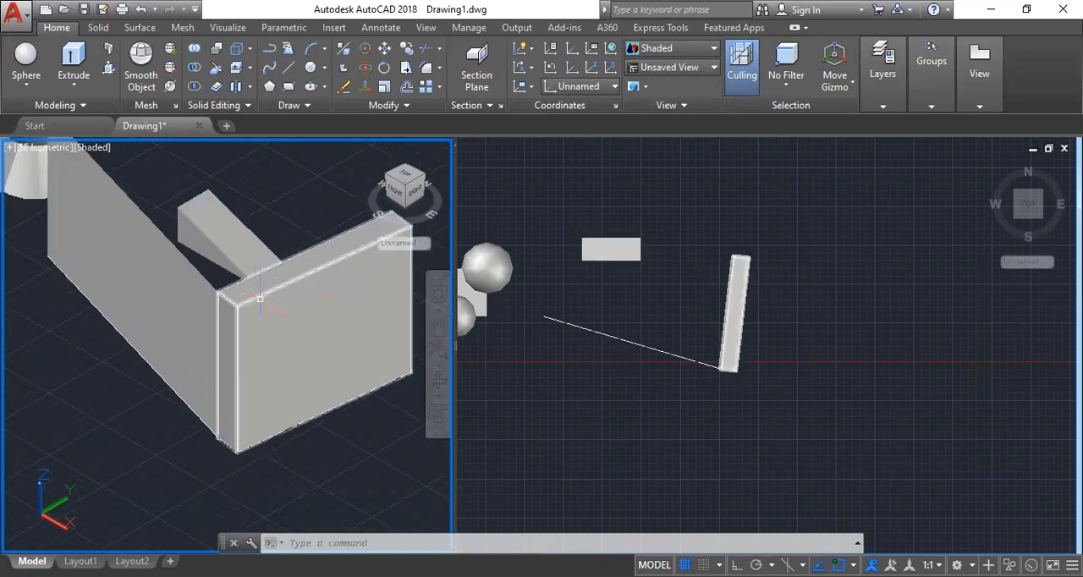
{"action": "scroll", "coordinate": [261, 300], "scroll_direction": "down", "scroll_amount": 2}
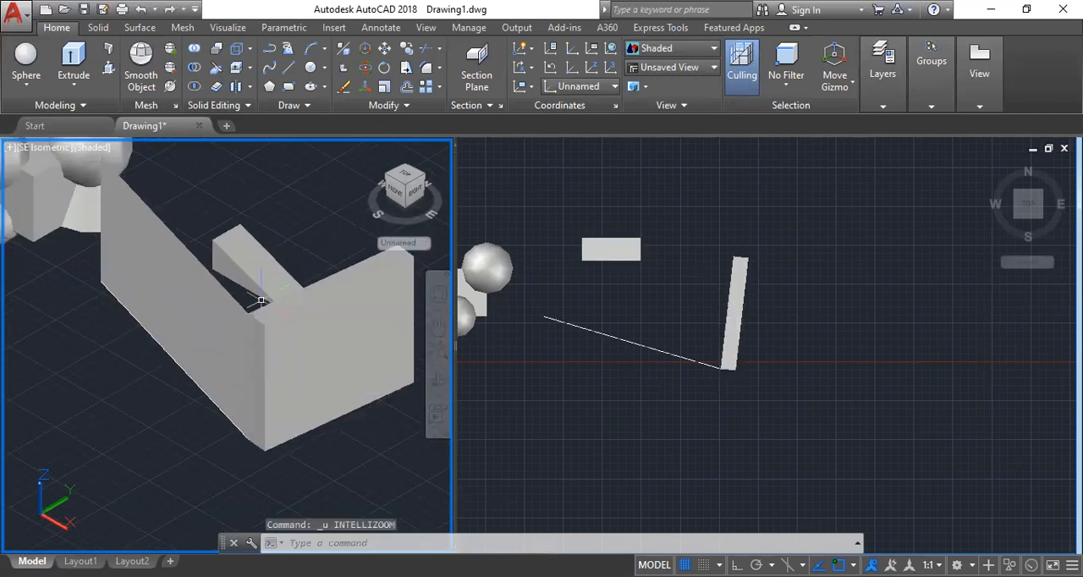
{"action": "key", "text": "ctrl+z"}
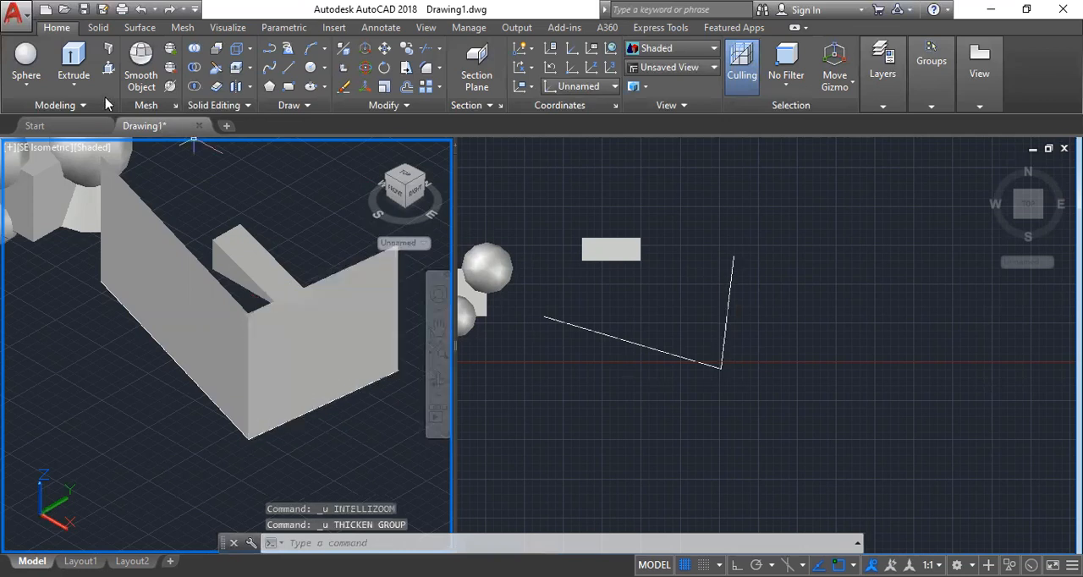
Thicken both upright wall surfaces together by 200.
{"action": "left_click", "coordinate": [221, 93]}
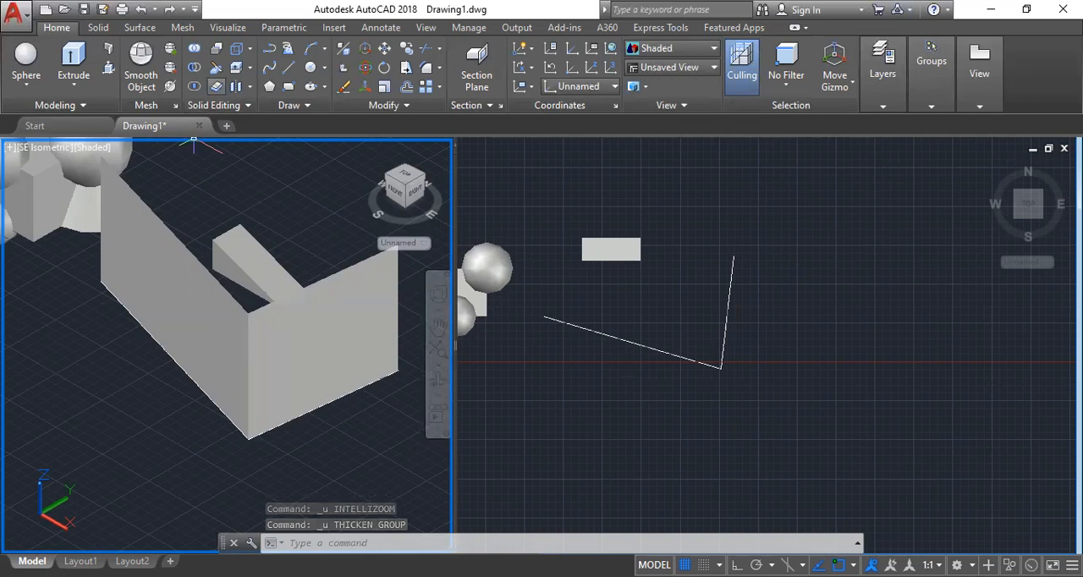
{"action": "type", "text": "200"}
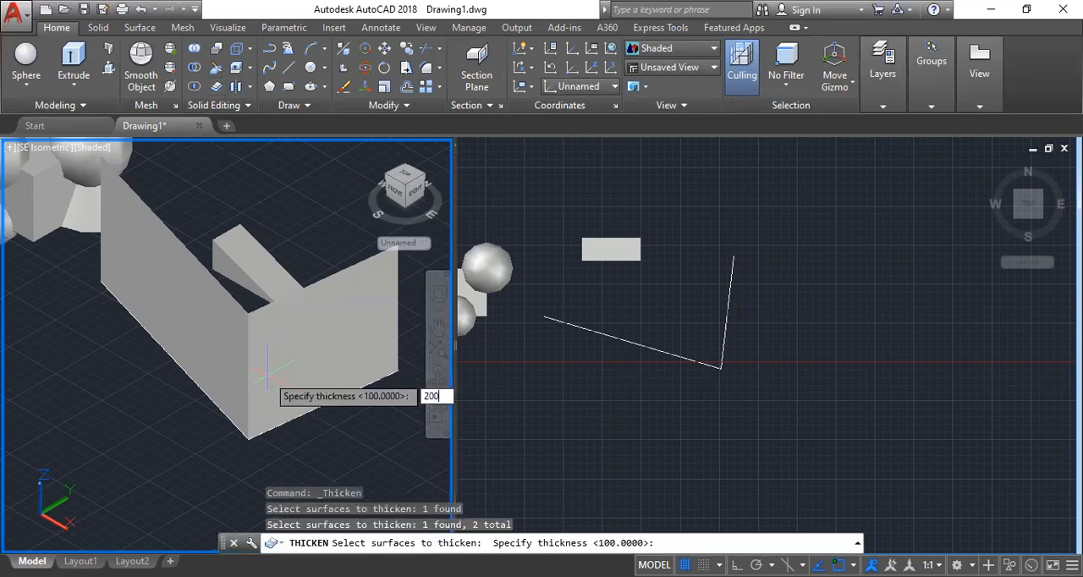
{"action": "key", "text": "Return"}
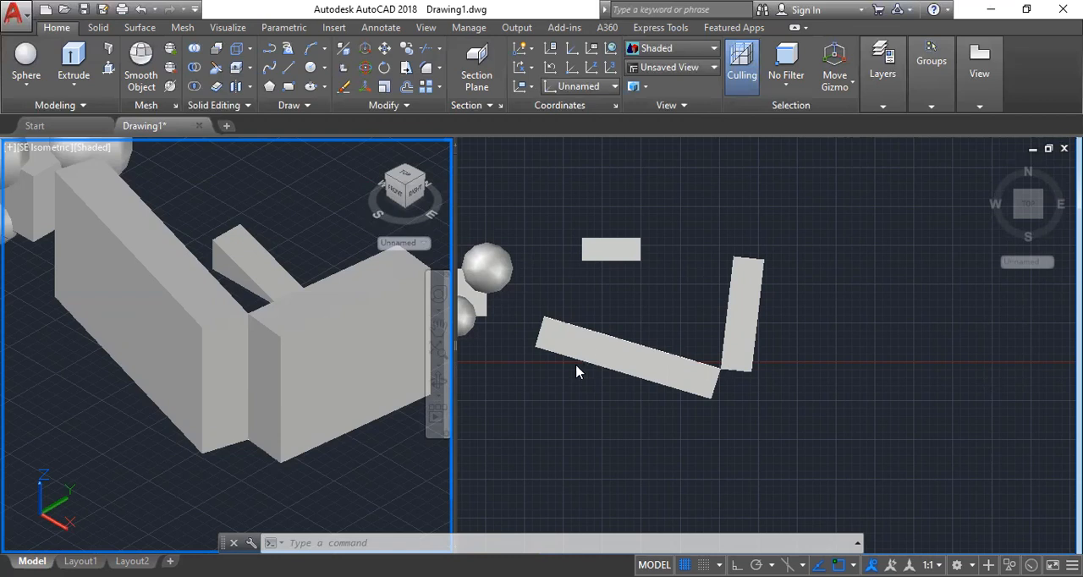
Undo the thickening and the Presspull of the walls, back to the two plain connected lines.
{"action": "key", "text": "ctrl+z"}
{"action": "key", "text": "ctrl+z"}
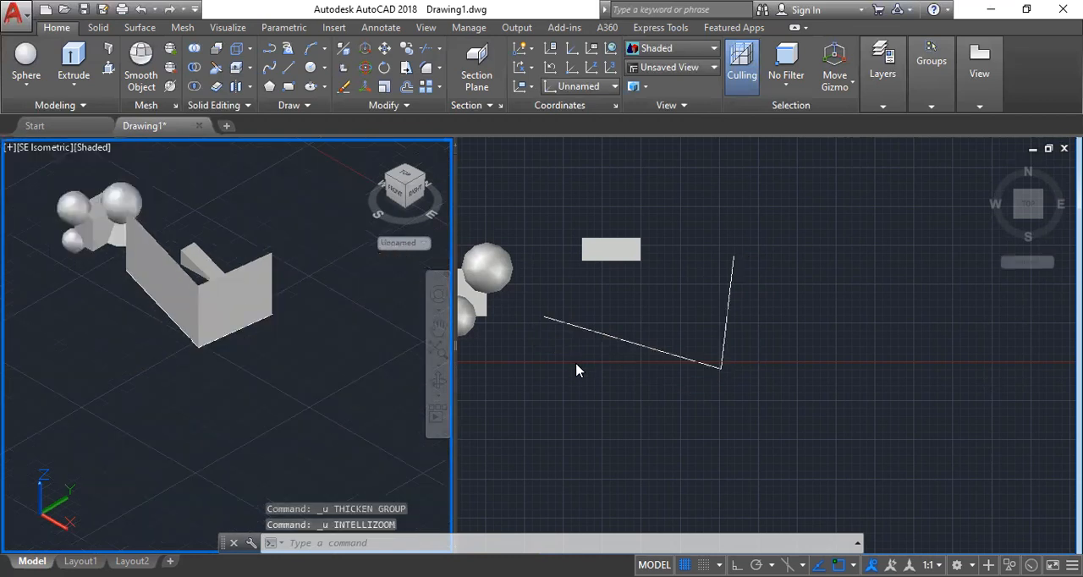
{"action": "key", "text": "ctrl+z"}
{"action": "key", "text": "ctrl+z"}
{"action": "key", "text": "ctrl+z"}
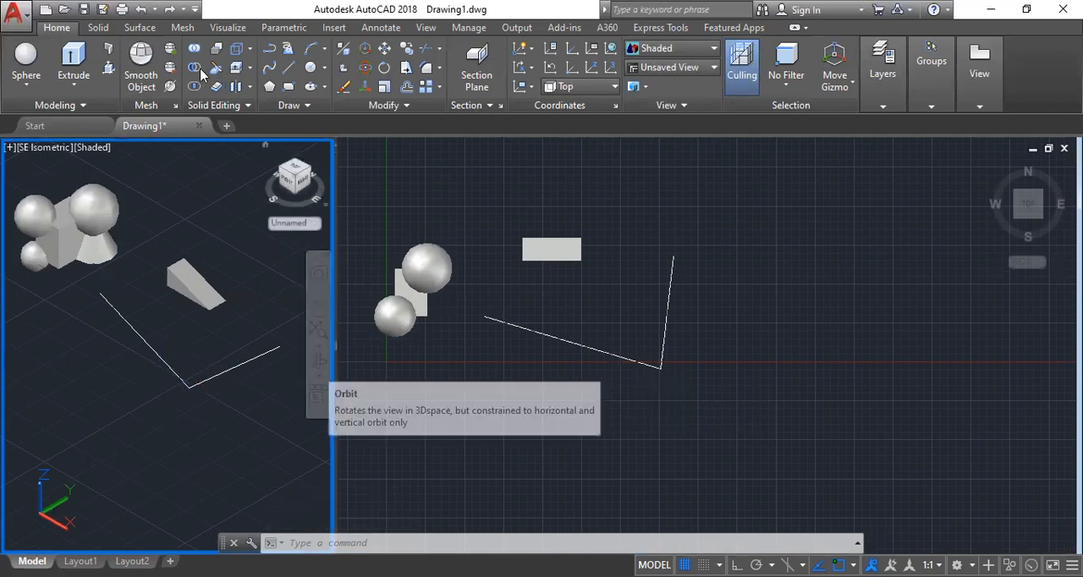
Presspull the two connected lines separately into upright wall surfaces, making the longer one taller than the shorter one.
{"action": "left_click", "coordinate": [109, 70]}
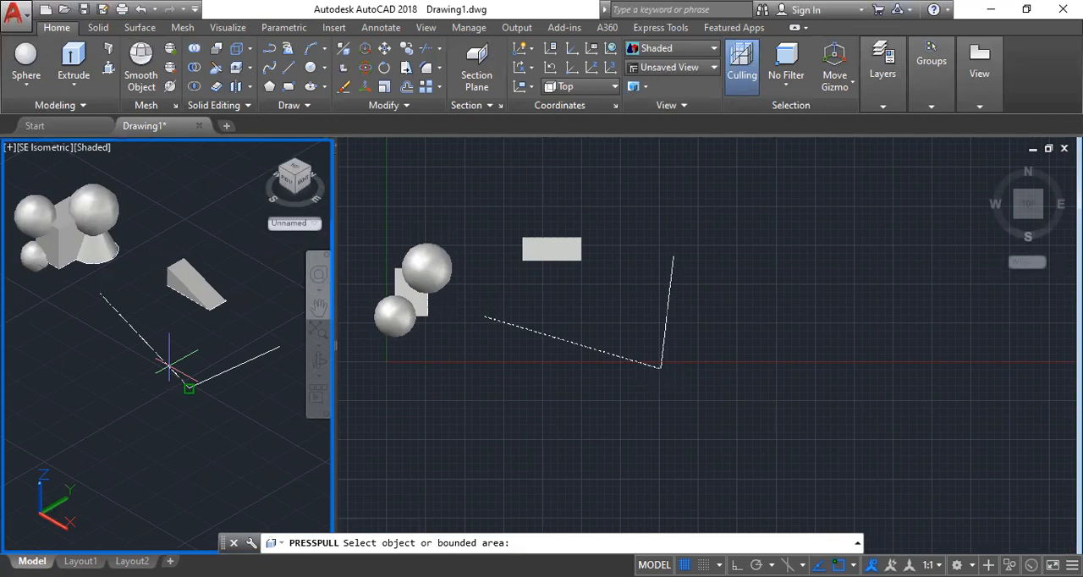
{"action": "left_click", "coordinate": [169, 365]}
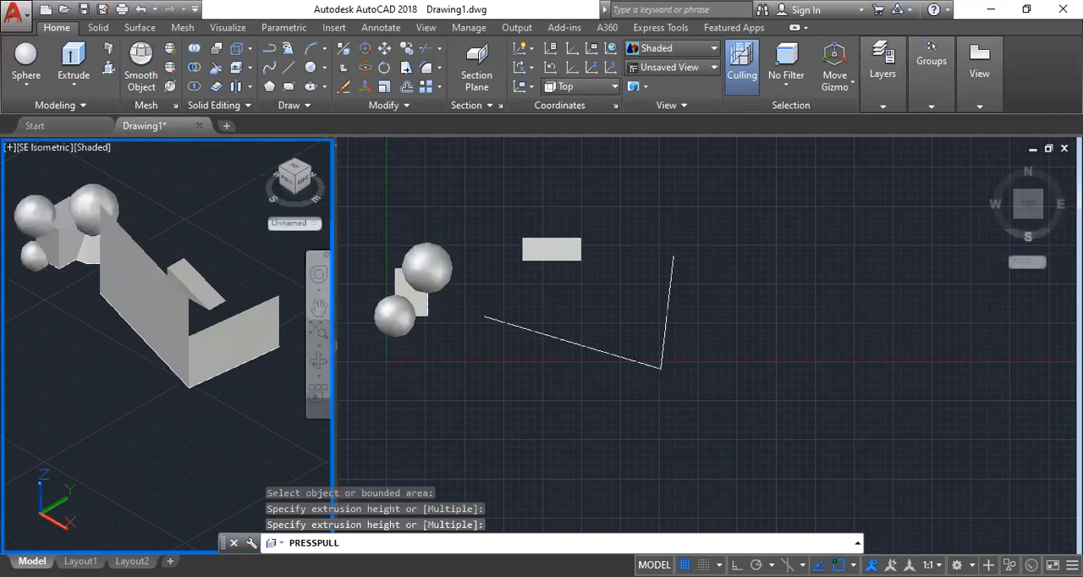
{"action": "key", "text": "Return"}
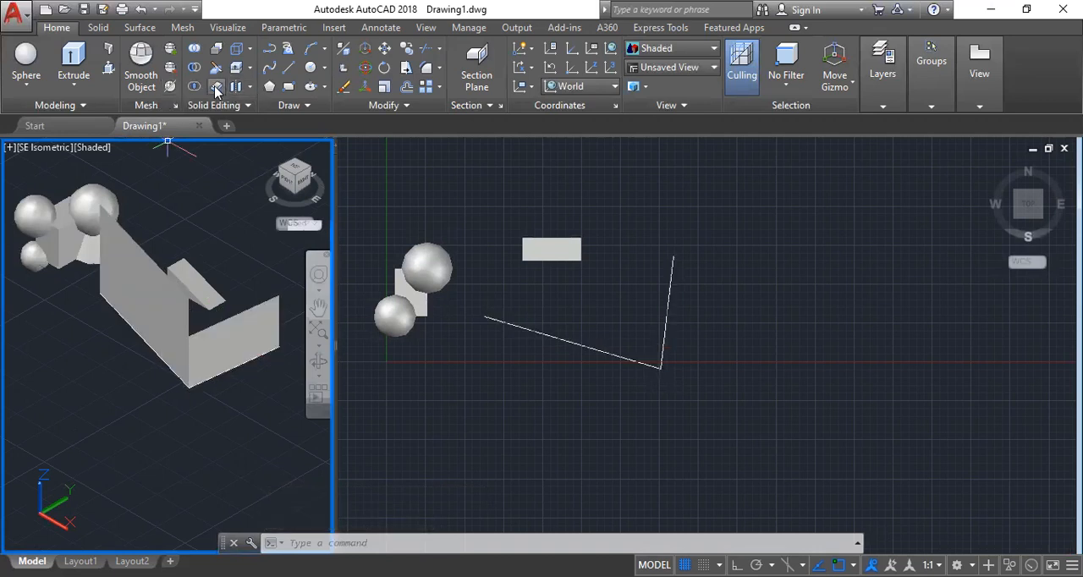
Thicken both separately extruded wall surfaces with a thickness of 200.
{"action": "left_click", "coordinate": [217, 88]}
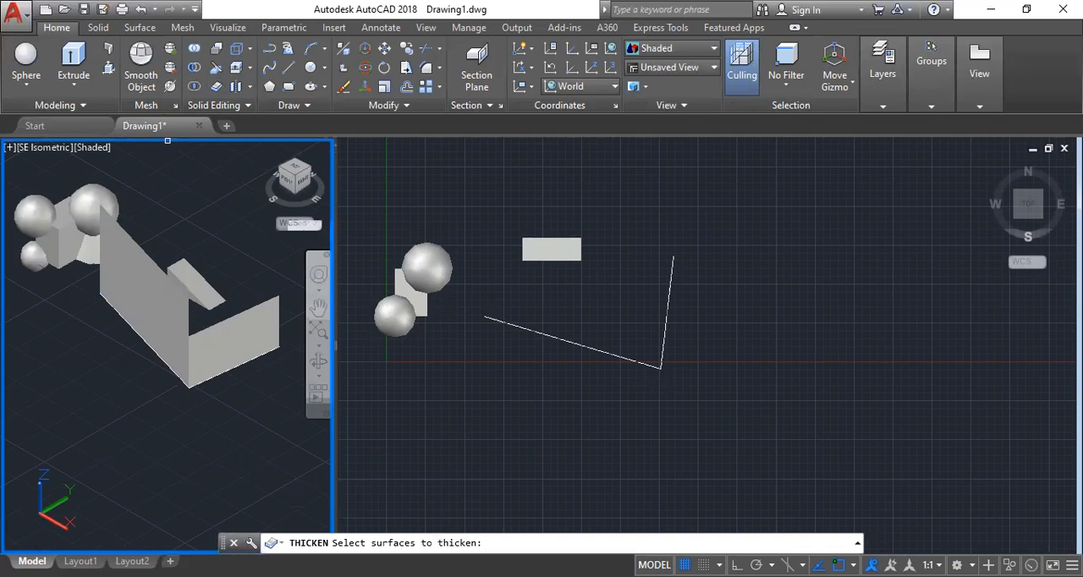
{"action": "key", "text": "Return"}
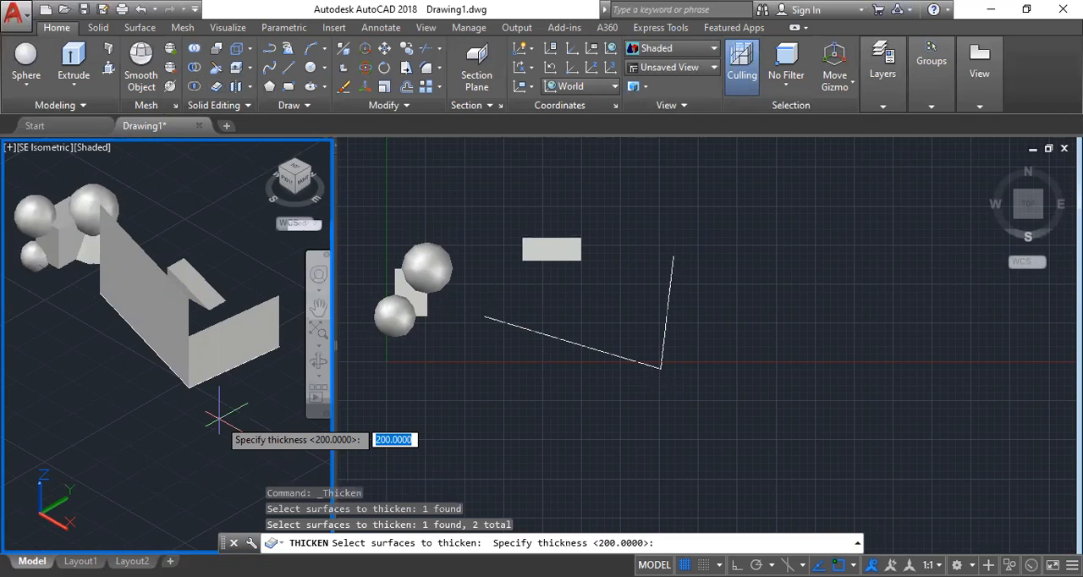
{"action": "key", "text": "Return"}
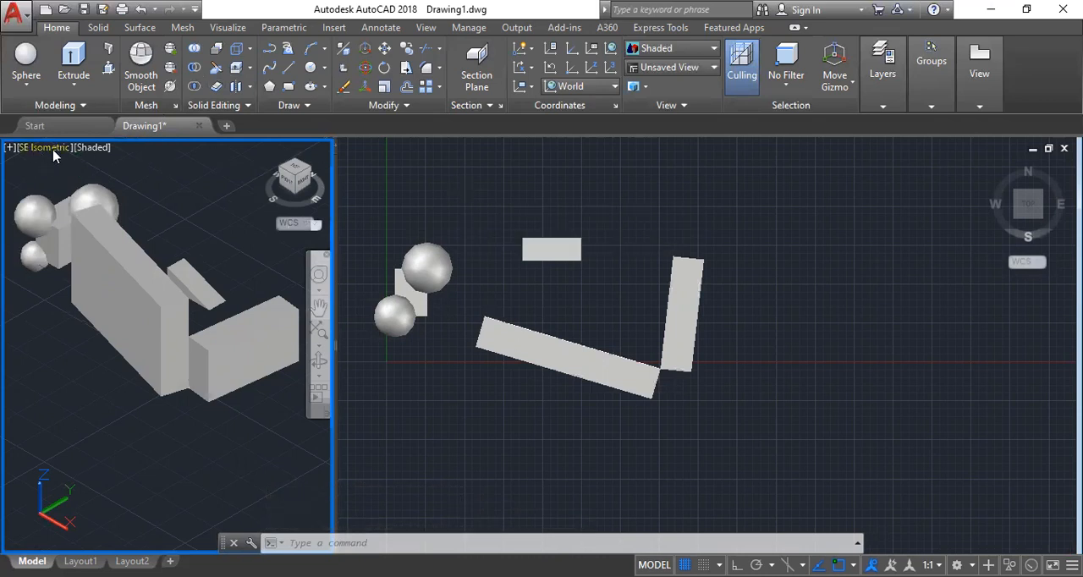
{"action": "left_click", "coordinate": [491, 186]}
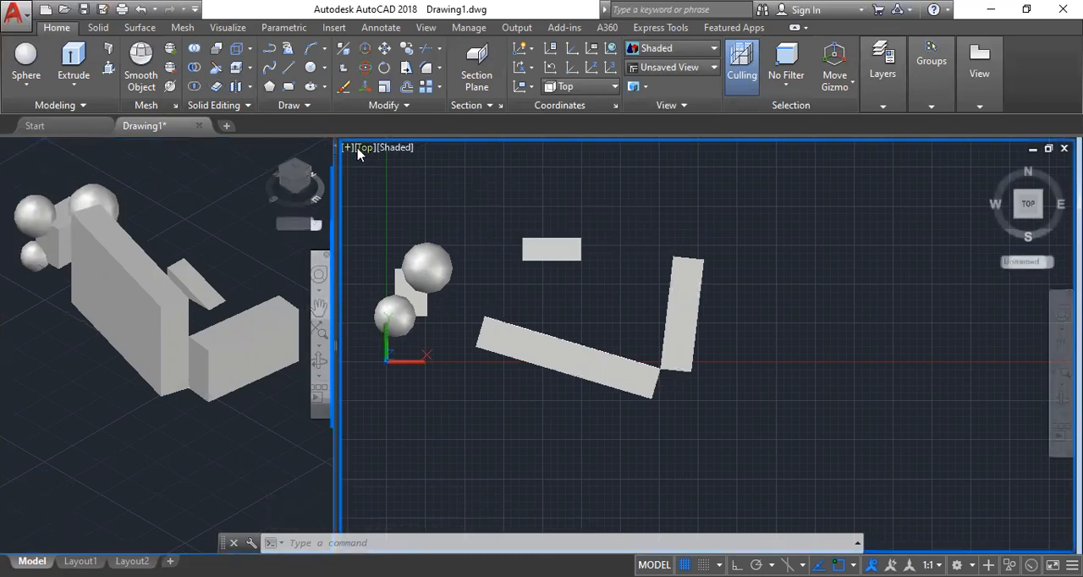
{"action": "left_click", "coordinate": [364, 149]}
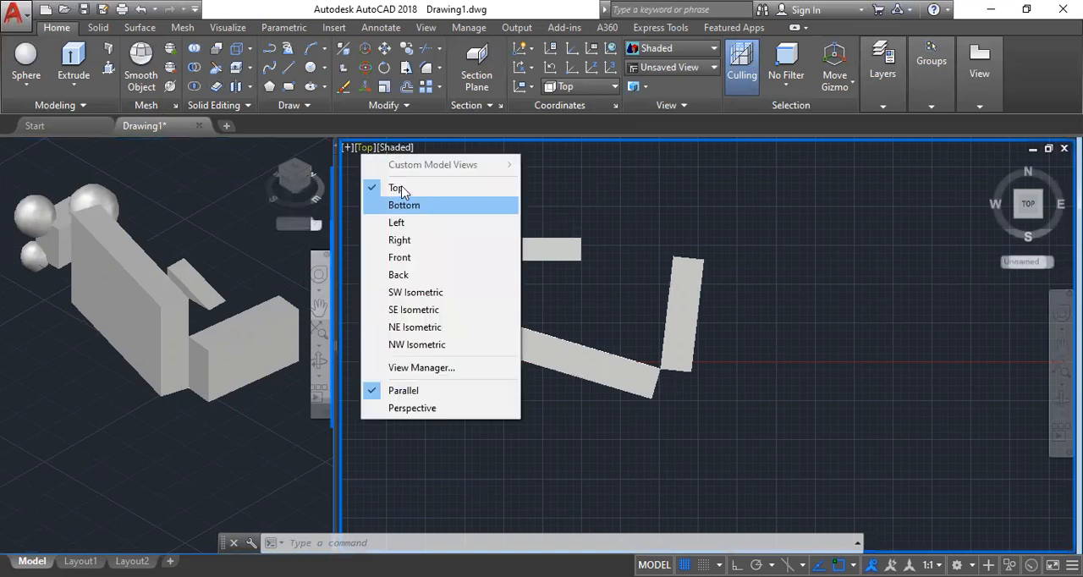
{"action": "left_click", "coordinate": [59, 153]}
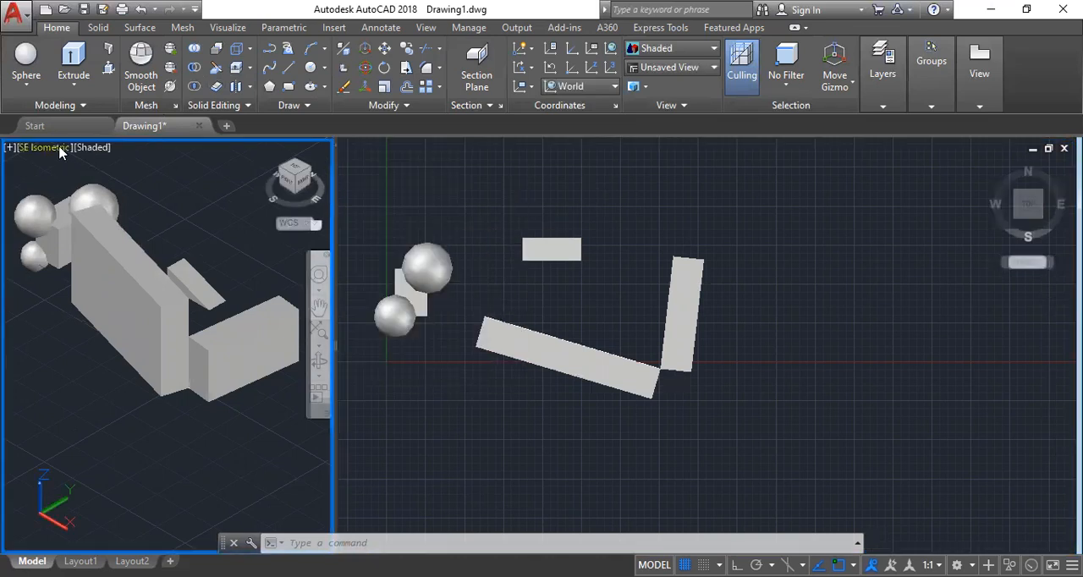
{"action": "left_click", "coordinate": [59, 149]}
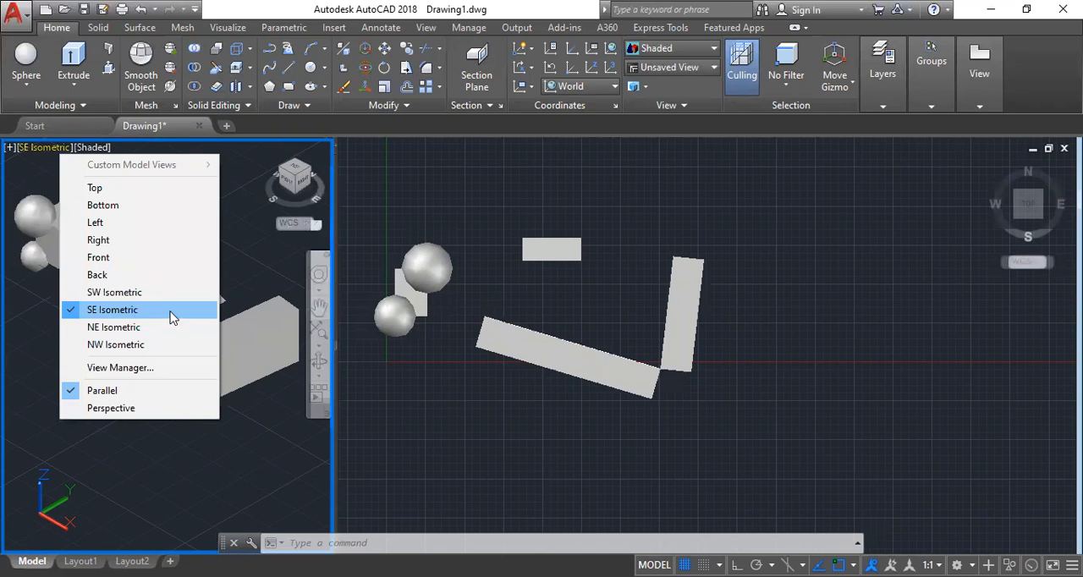
{"action": "left_click", "coordinate": [295, 448]}
{"action": "left_click", "coordinate": [190, 448]}
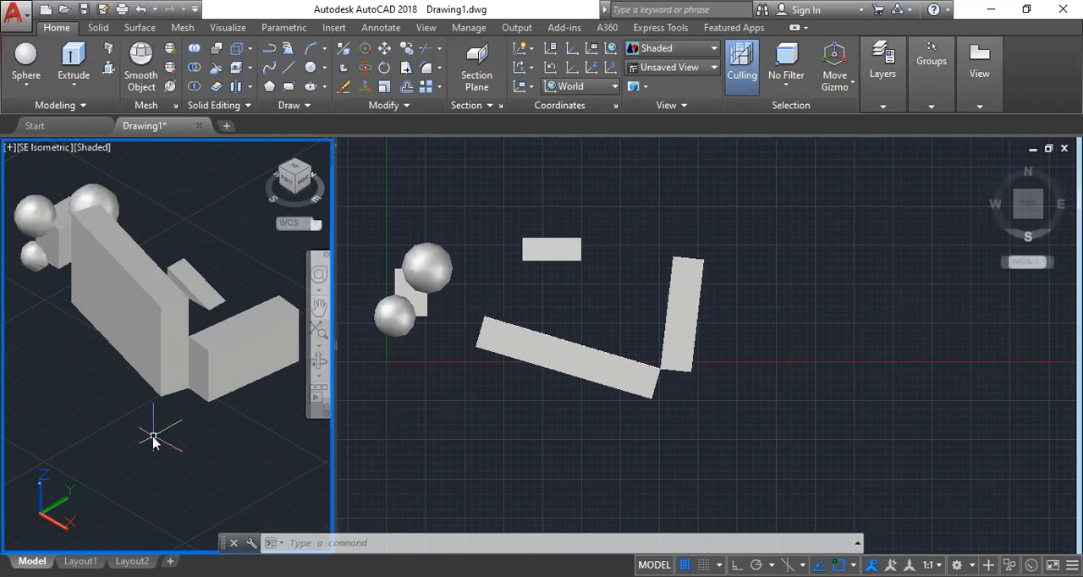
Change the model space viewport configuration to Single, keeping the SE Isometric view.
{"action": "type", "text": "VIEW"}
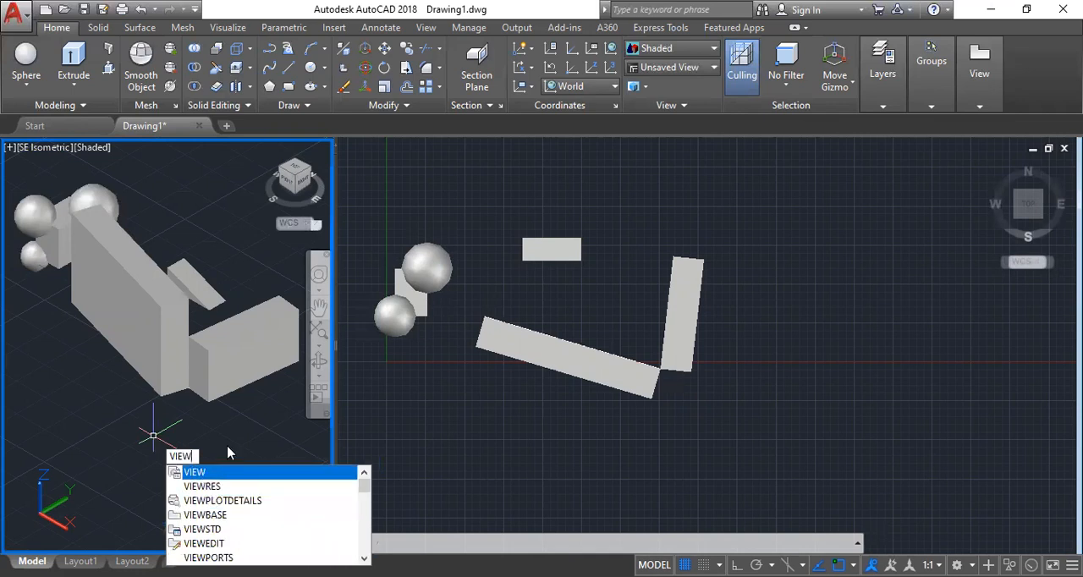
{"action": "key", "text": "Return"}
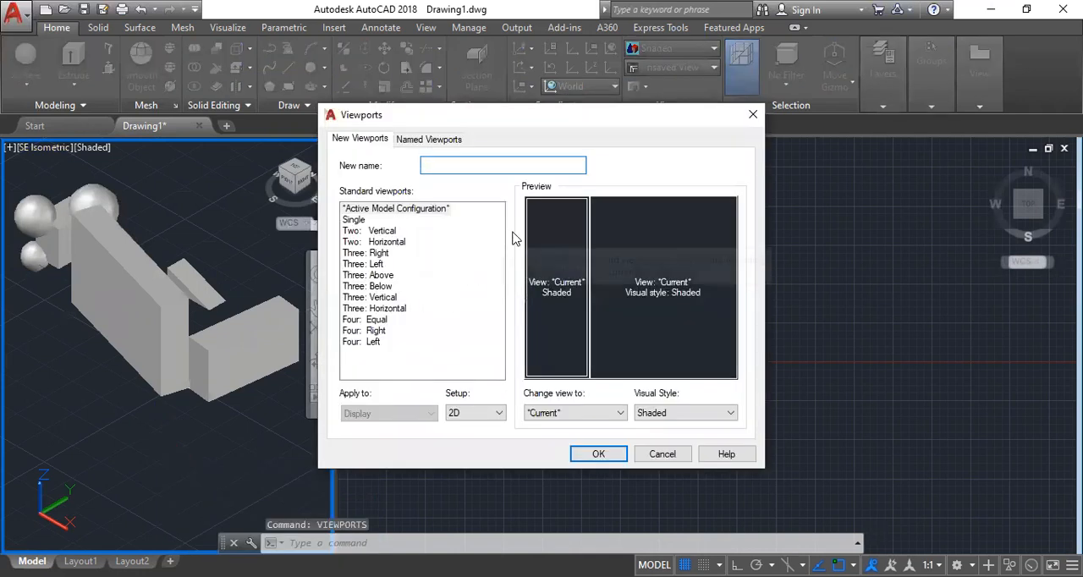
{"action": "left_click", "coordinate": [351, 220]}
{"action": "left_click", "coordinate": [598, 454]}
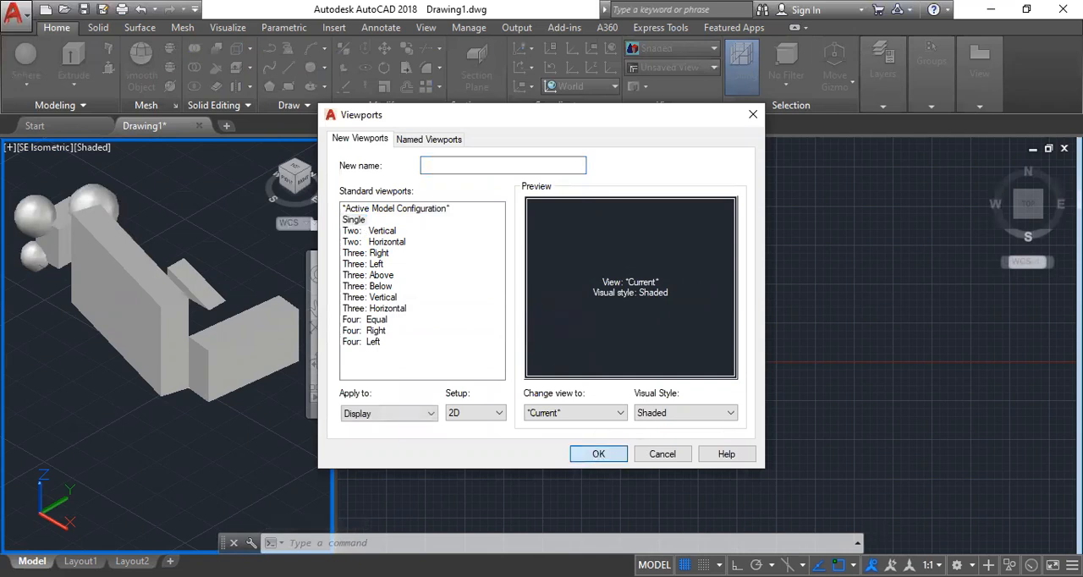
{"action": "key", "text": "Return"}
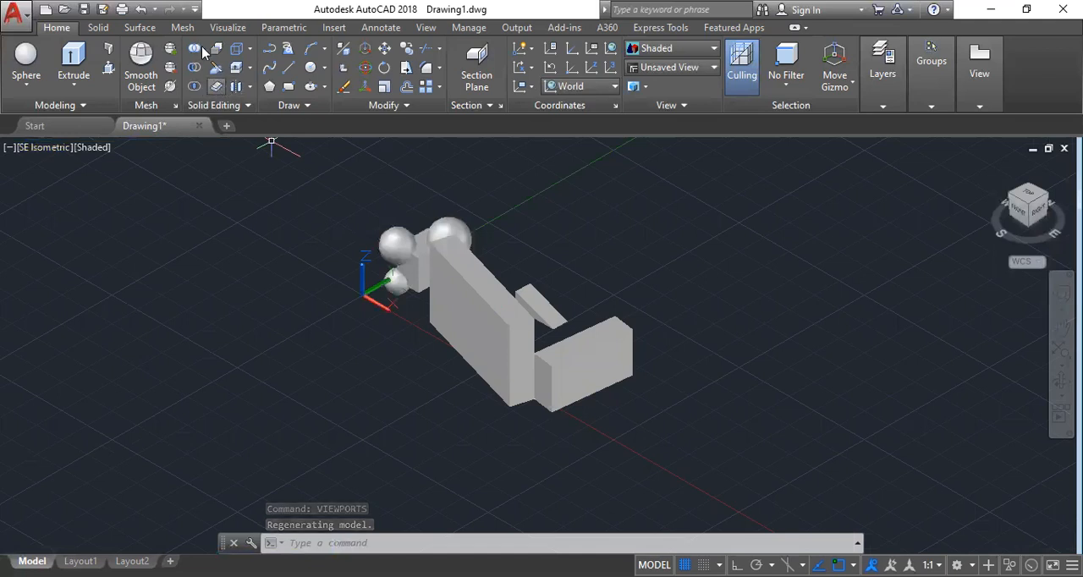
Extract the edges of the shorter thickened wall as wireframe geometry with Extract Edges.
{"action": "left_click", "coordinate": [249, 50]}
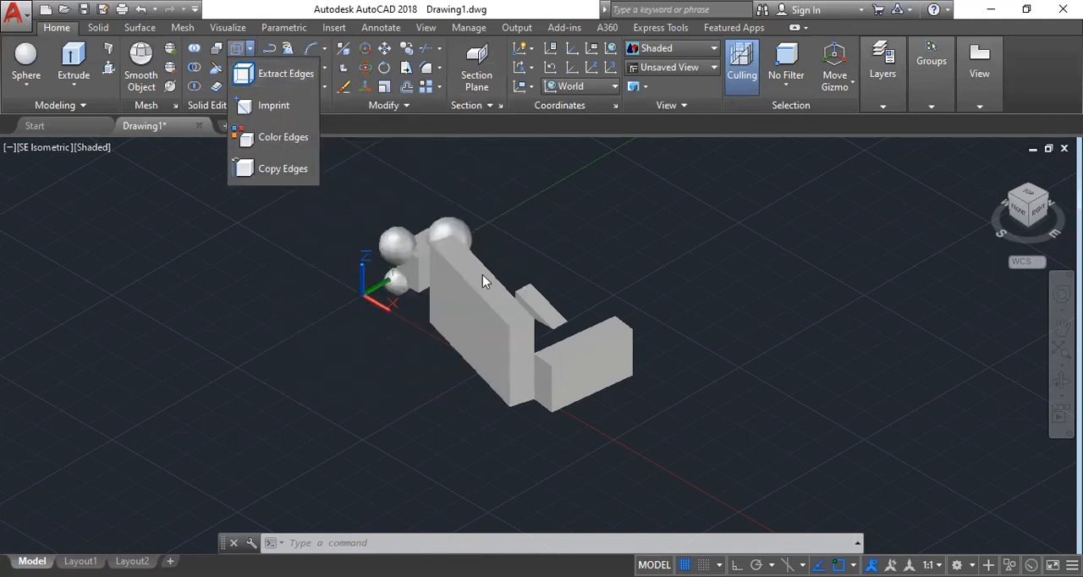
{"action": "scroll", "coordinate": [580, 337], "scroll_direction": "up", "scroll_amount": 2}
{"action": "scroll", "coordinate": [425, 213], "scroll_direction": "down", "scroll_amount": 2}
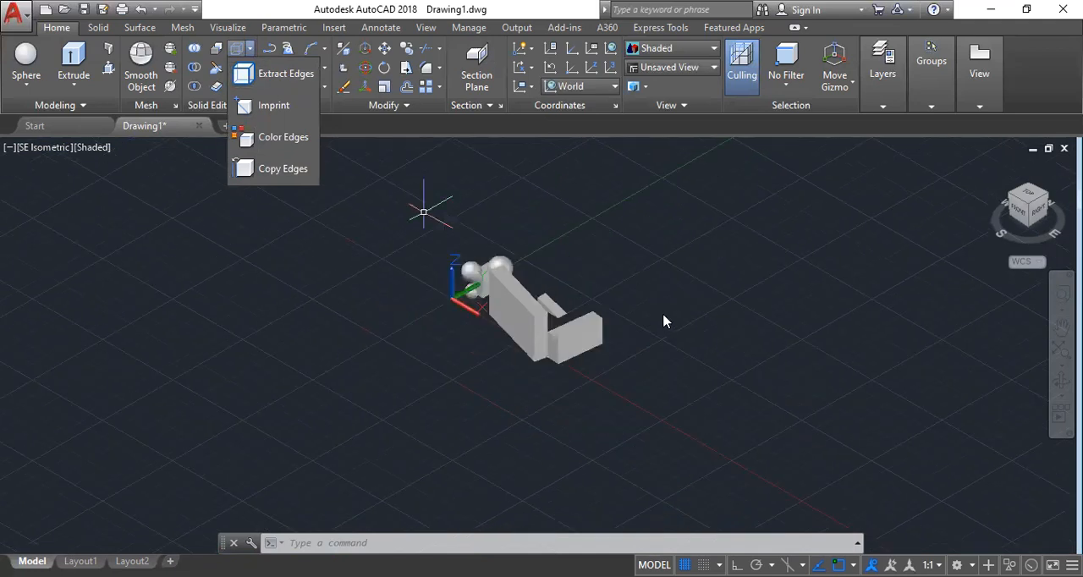
{"action": "scroll", "coordinate": [671, 318], "scroll_direction": "up", "scroll_amount": 1}
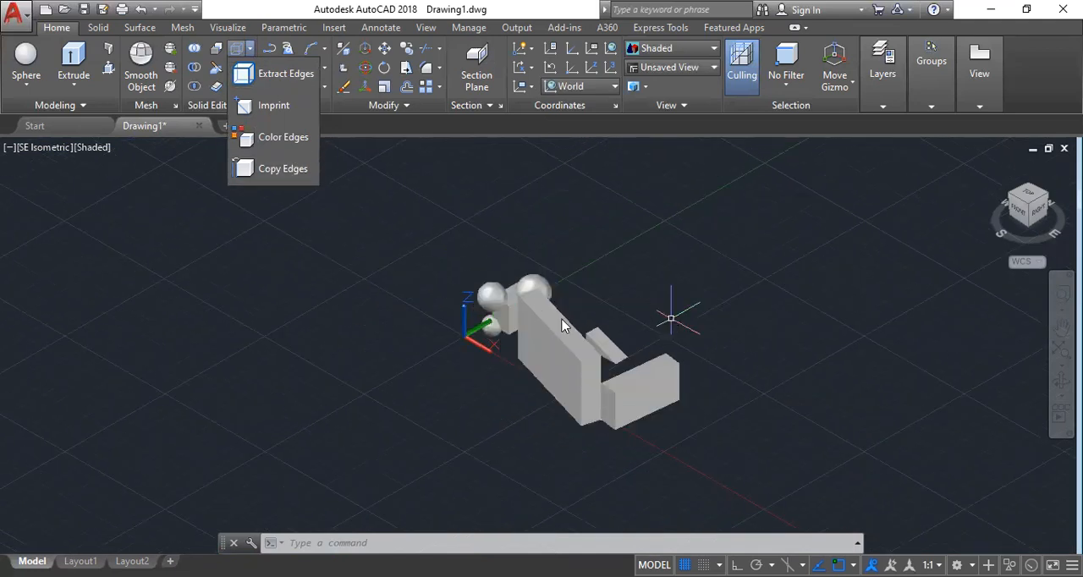
{"action": "scroll", "coordinate": [706, 393], "scroll_direction": "down", "scroll_amount": 1}
{"action": "scroll", "coordinate": [758, 391], "scroll_direction": "up", "scroll_amount": 2}
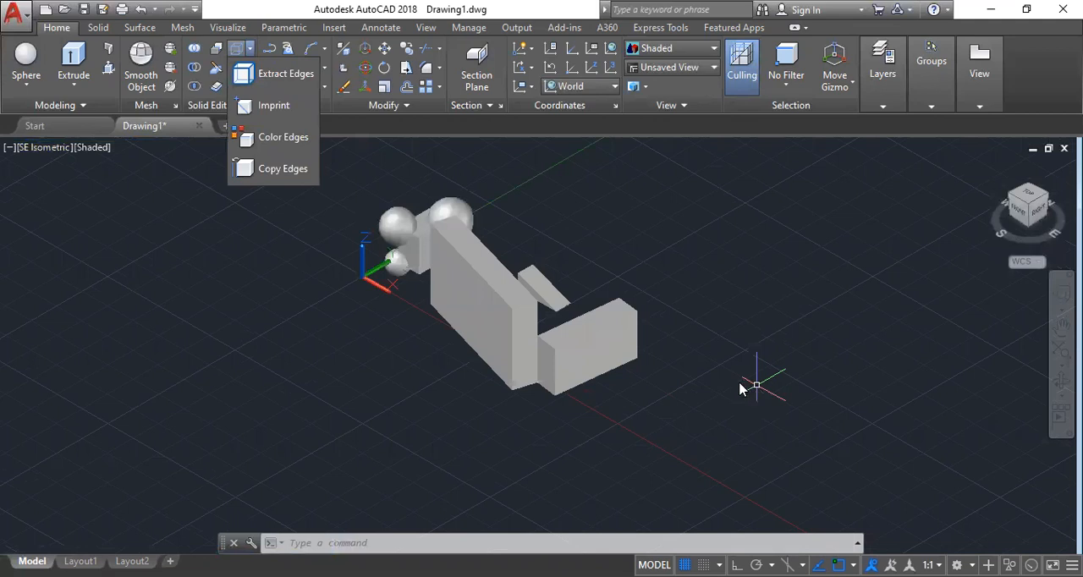
{"action": "left_click", "coordinate": [285, 78]}
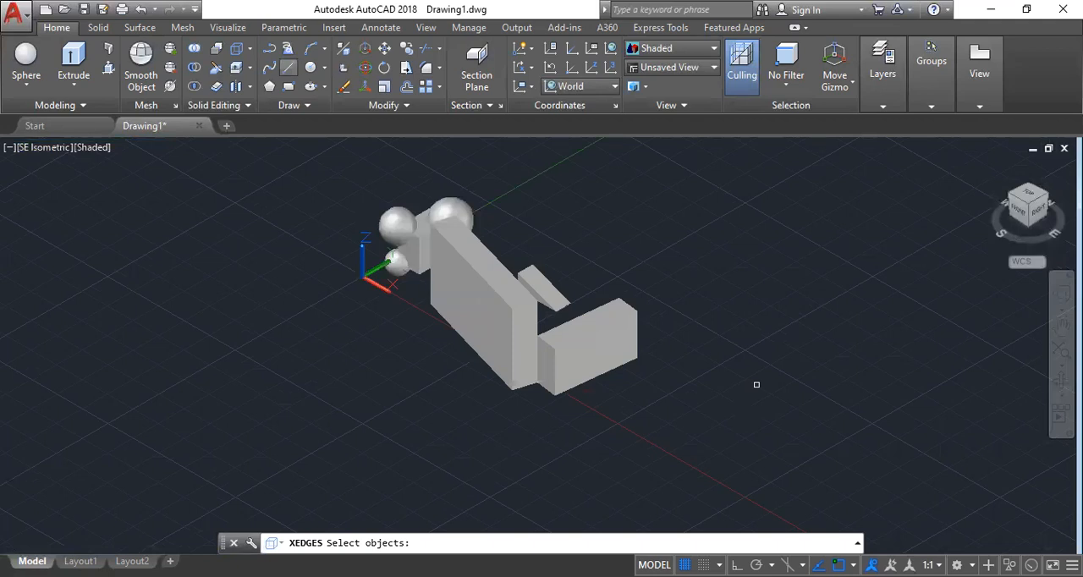
{"action": "scroll", "coordinate": [592, 341], "scroll_direction": "up", "scroll_amount": 3}
{"action": "left_click", "coordinate": [583, 324]}
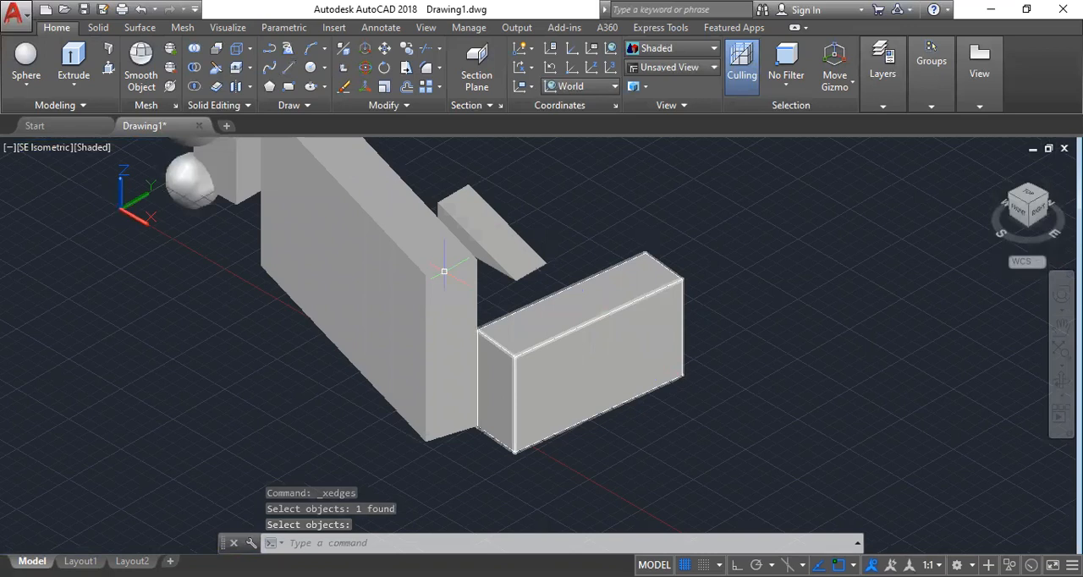
{"action": "key", "text": "Return"}
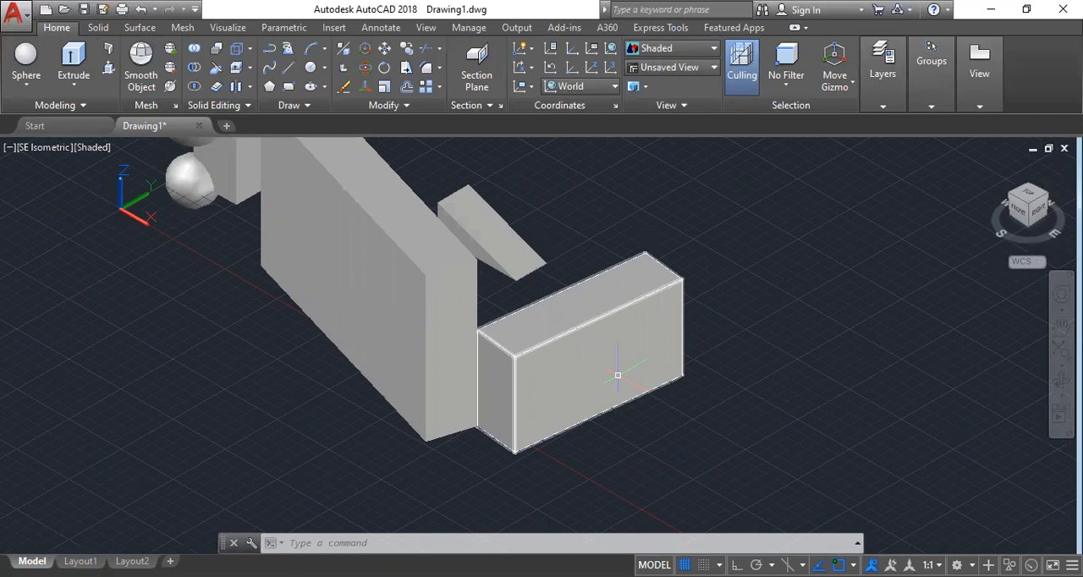
Move the shorter wall solid along the positive Y axis, well clear of its extracted edges.
{"action": "left_click", "coordinate": [618, 375]}
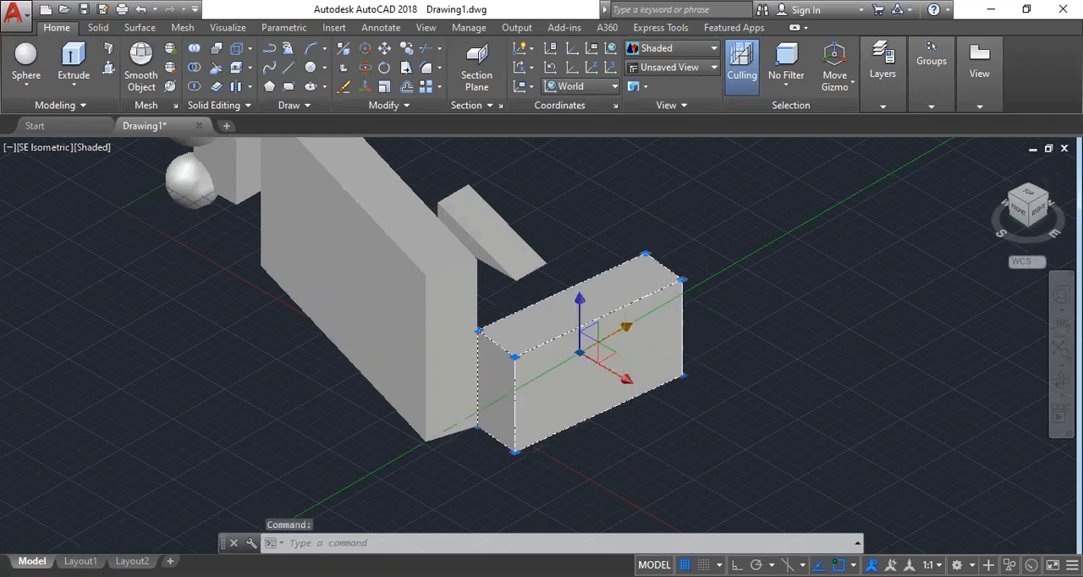
{"action": "left_click", "coordinate": [626, 327]}
{"action": "left_click", "coordinate": [864, 188]}
{"action": "key", "text": "Escape"}
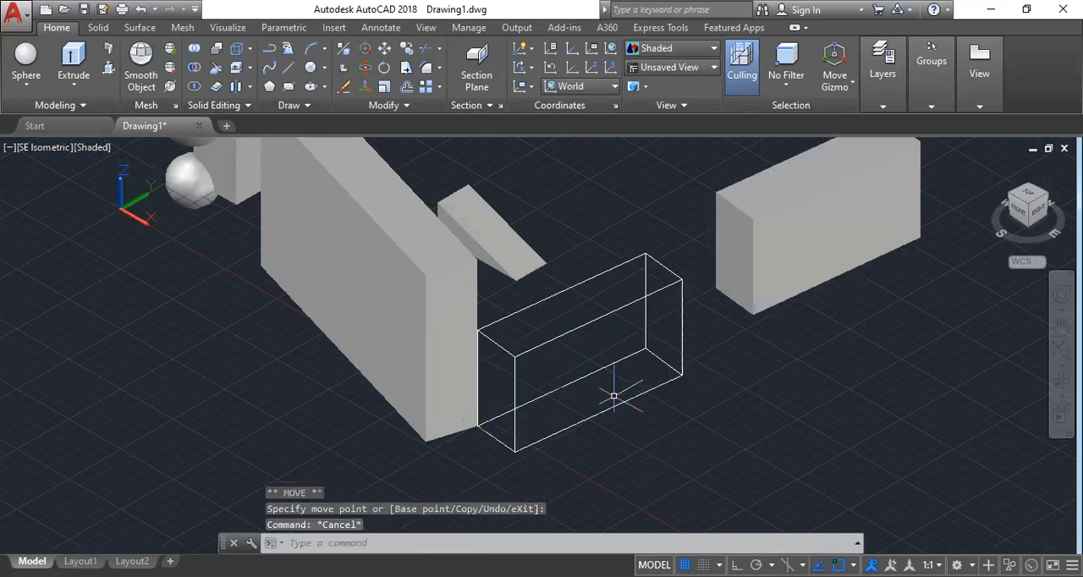
Move the longer wall solid along the negative Y axis, away from its base line.
{"action": "left_click", "coordinate": [391, 342]}
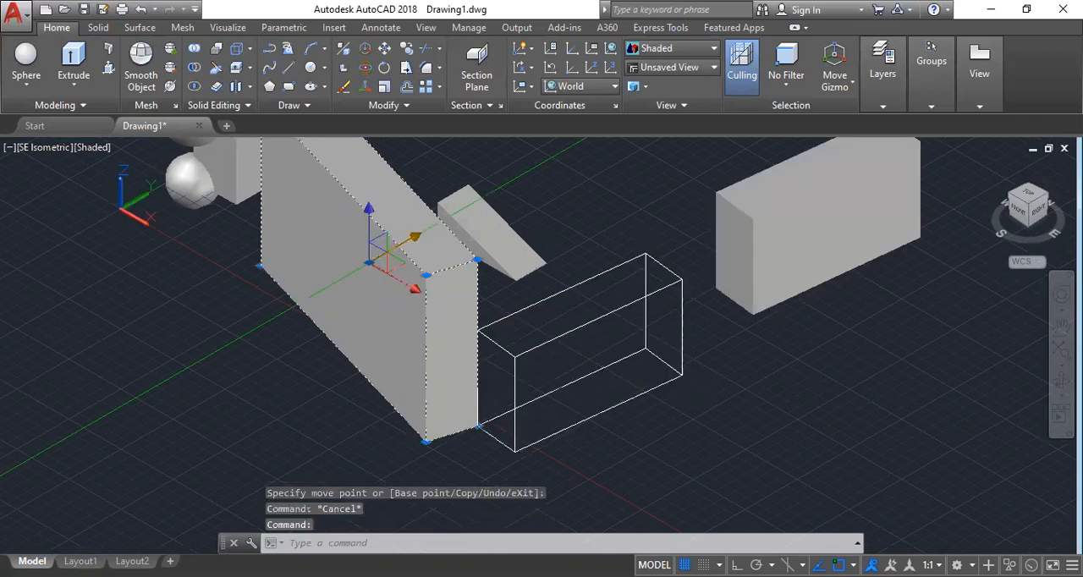
{"action": "left_click", "coordinate": [404, 243]}
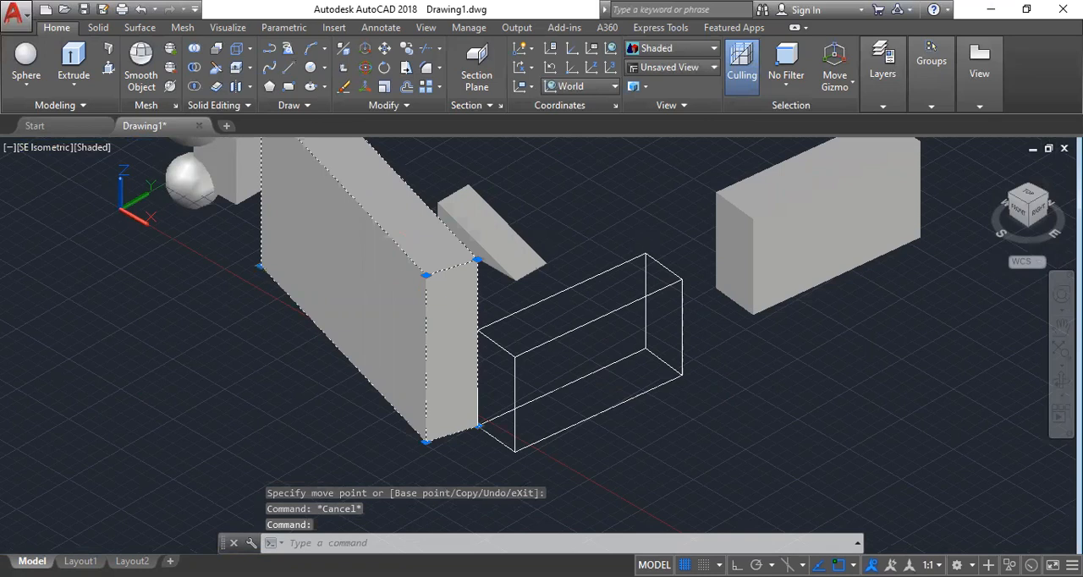
{"action": "left_click", "coordinate": [199, 385]}
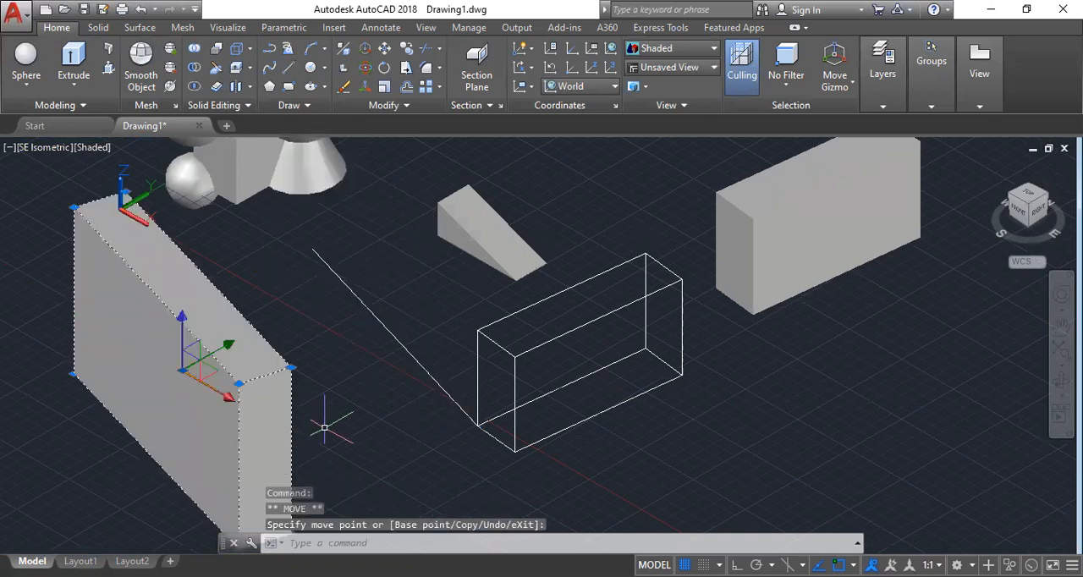
{"action": "key", "text": "Escape"}
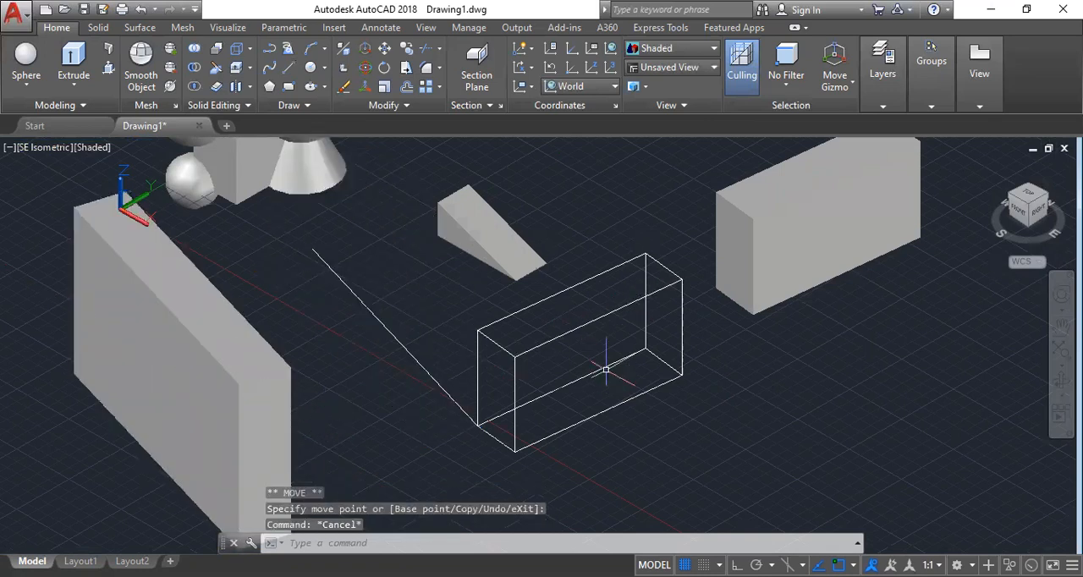
Undo the moves of both wall solids and the edge extraction on the shorter wall.
{"action": "key", "text": "ctrl+z"}
{"action": "key", "text": "ctrl+z"}
{"action": "key", "text": "ctrl+z"}
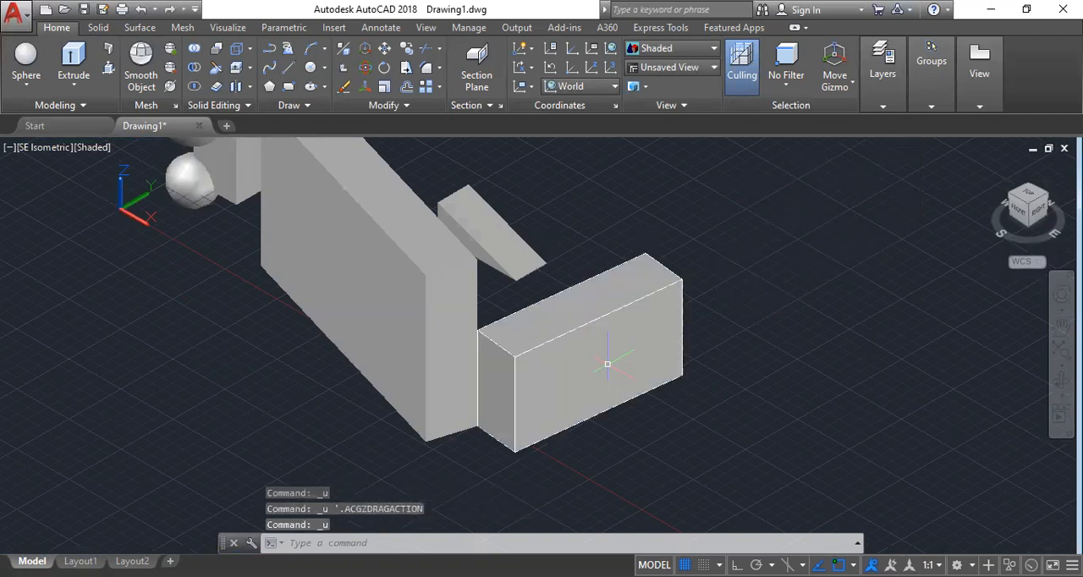
{"action": "key", "text": "ctrl+z"}
{"action": "key", "text": "ctrl+z"}
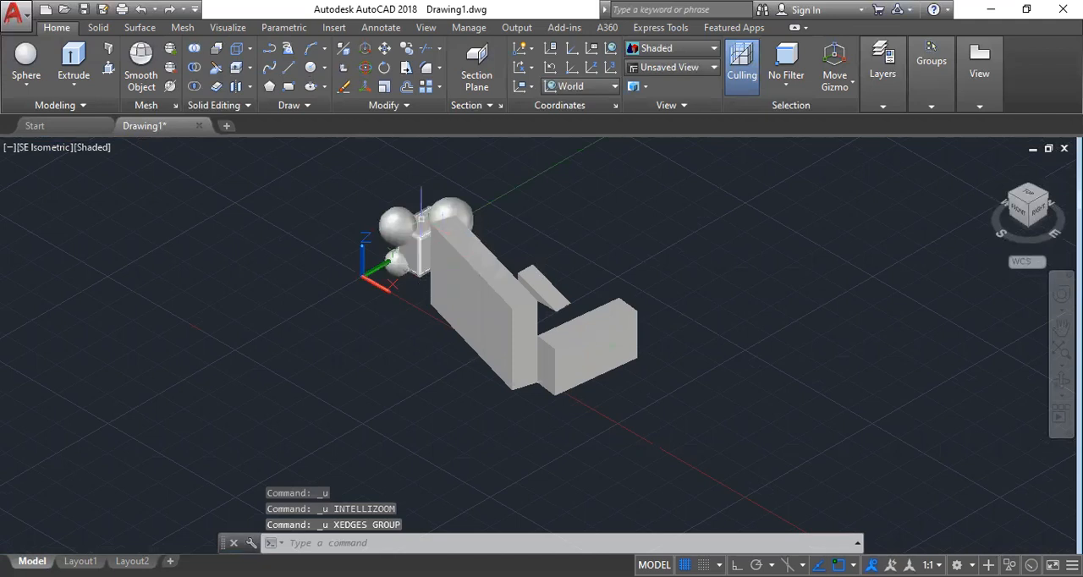
Try to extract the edges of the two spheres beside the box with Extract Edges.
{"action": "scroll", "coordinate": [422, 220], "scroll_direction": "up", "scroll_amount": 6}
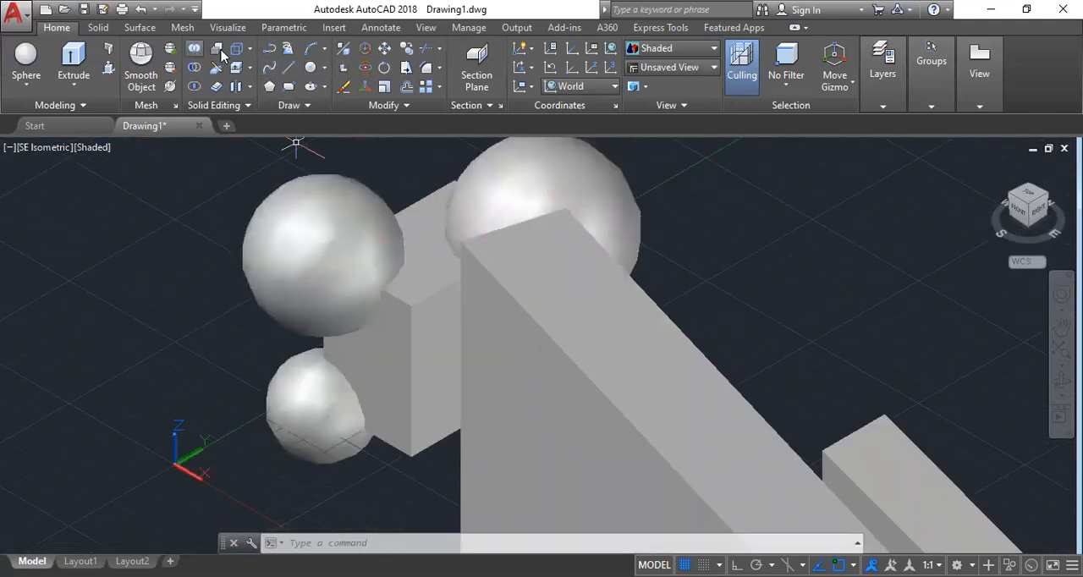
{"action": "left_click", "coordinate": [250, 48]}
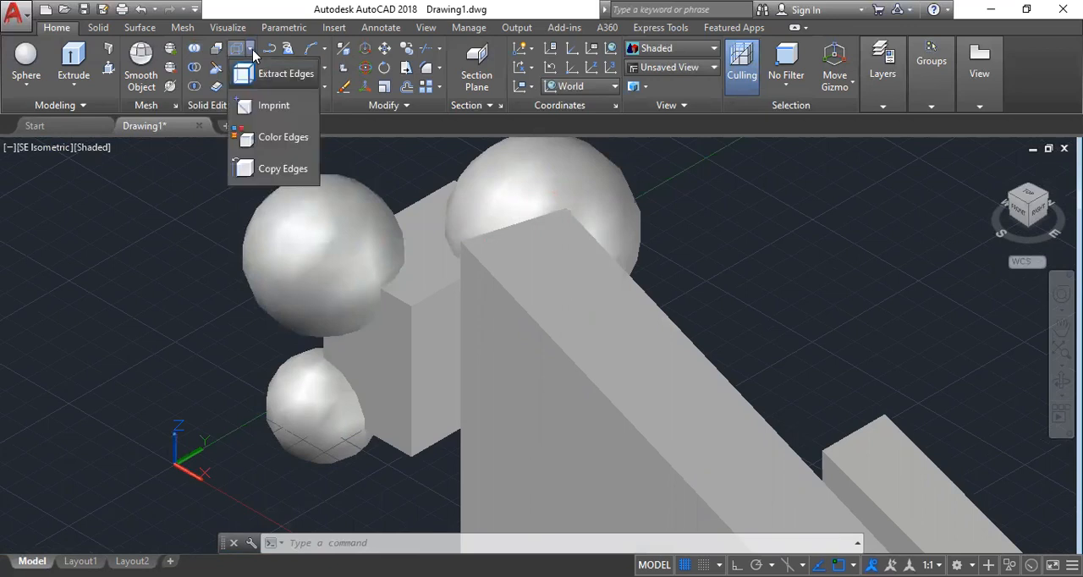
{"action": "left_click", "coordinate": [285, 78]}
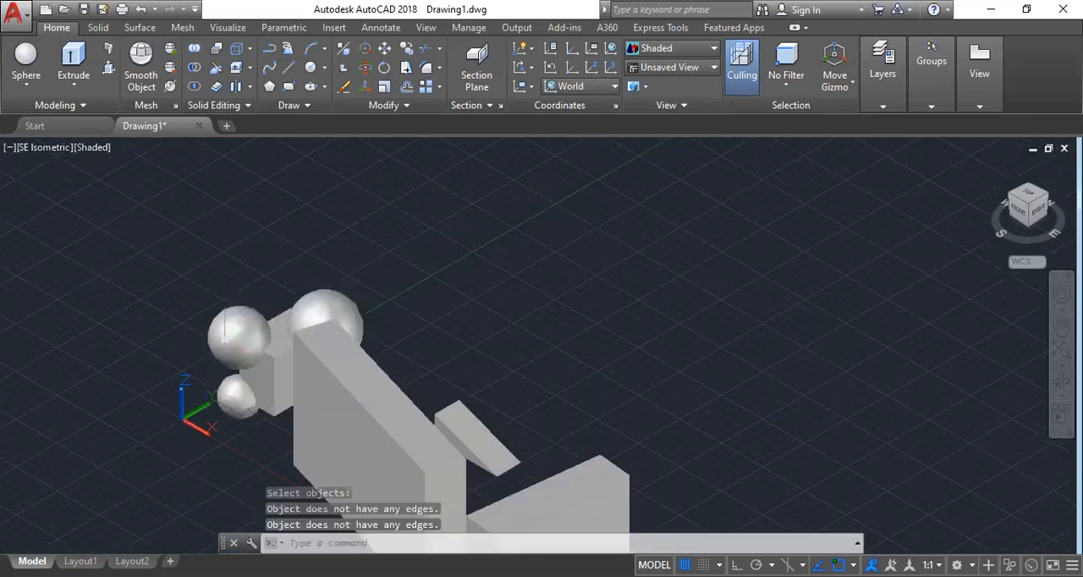
Move the two spheres together along the positive Y axis, well clear of the box and walls.
{"action": "left_click", "coordinate": [232, 327]}
{"action": "left_click", "coordinate": [351, 298]}
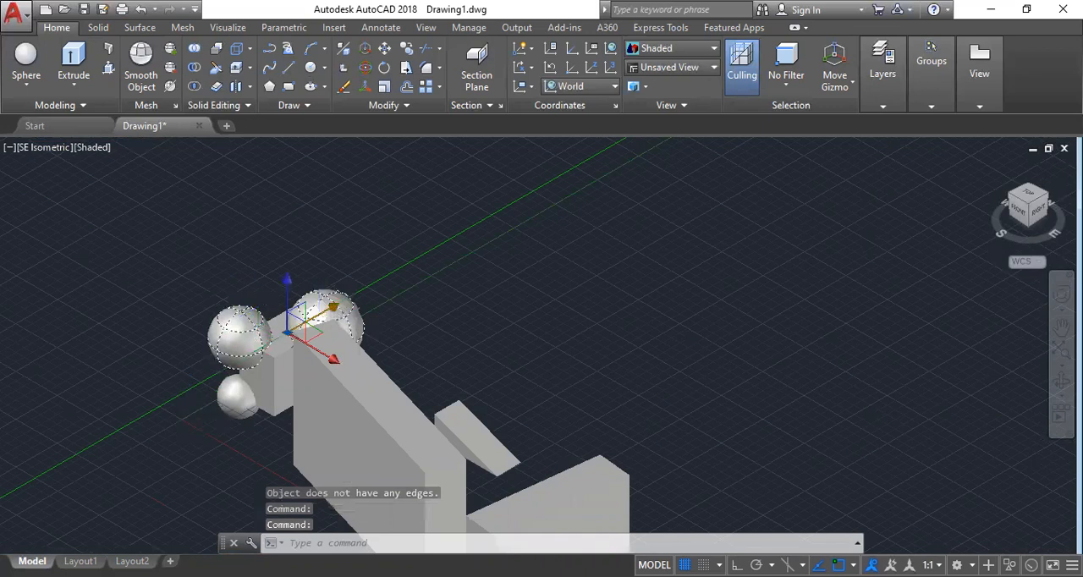
{"action": "left_click_drag", "start_coordinate": [313, 320], "coordinate": [508, 230]}
{"action": "key", "text": "Escape"}
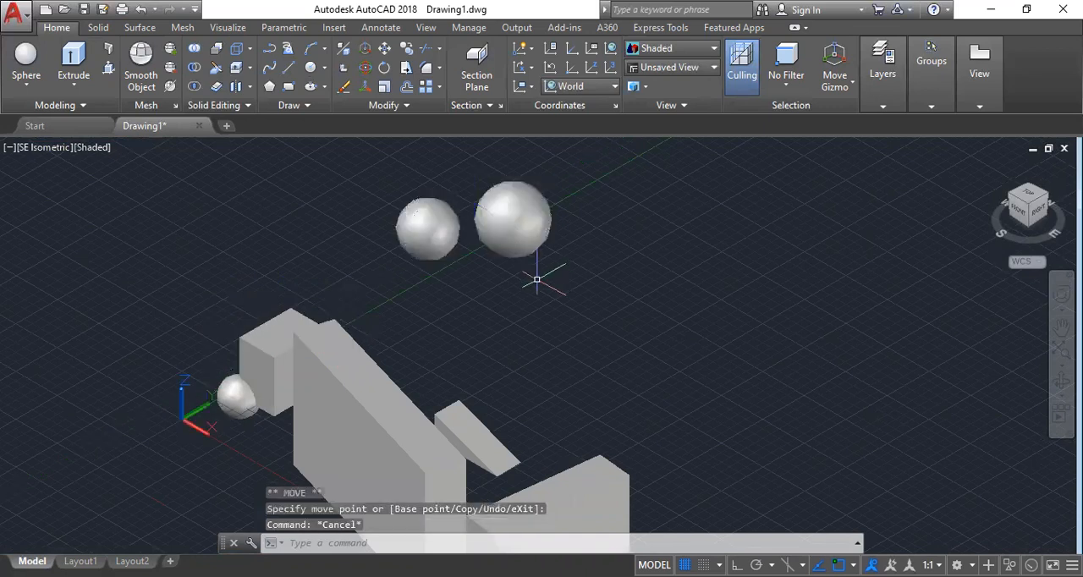
Shift both spheres a short way back along the negative Y axis, keeping them clear of the box.
{"action": "left_click", "coordinate": [512, 218]}
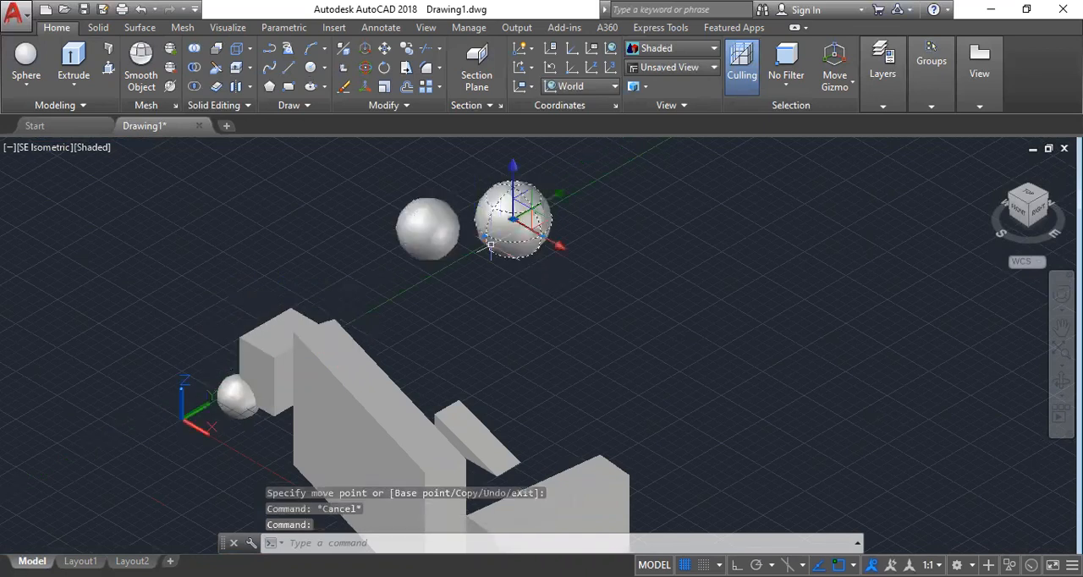
{"action": "left_click", "coordinate": [430, 237]}
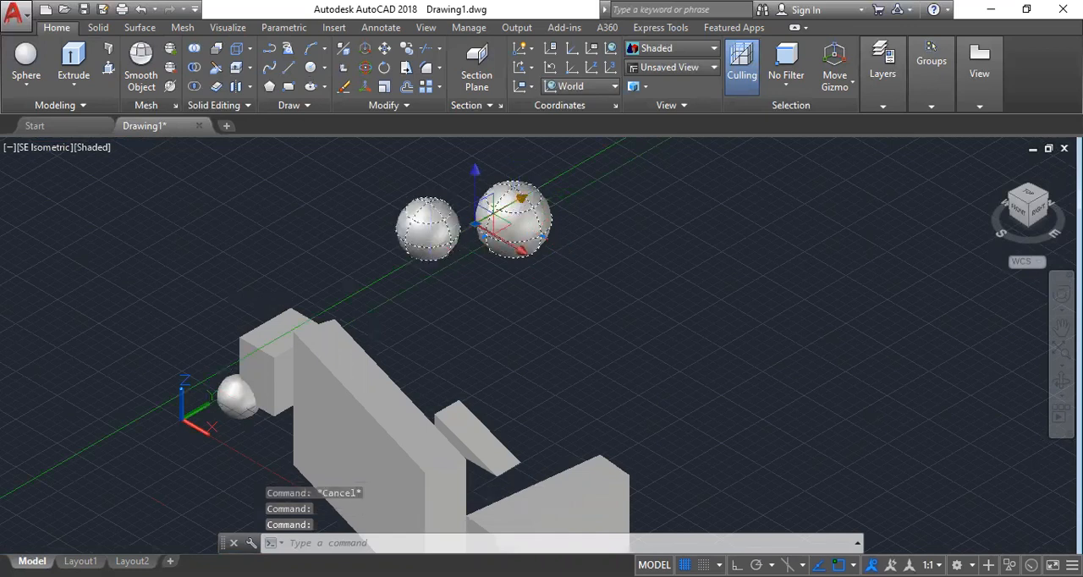
{"action": "left_click", "coordinate": [497, 217]}
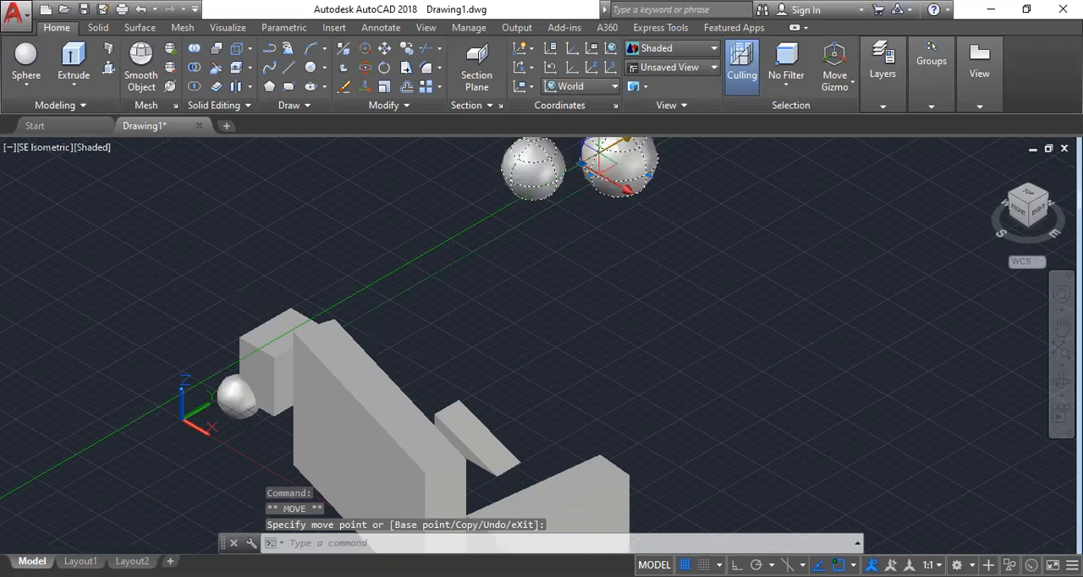
{"action": "key", "text": "Escape"}
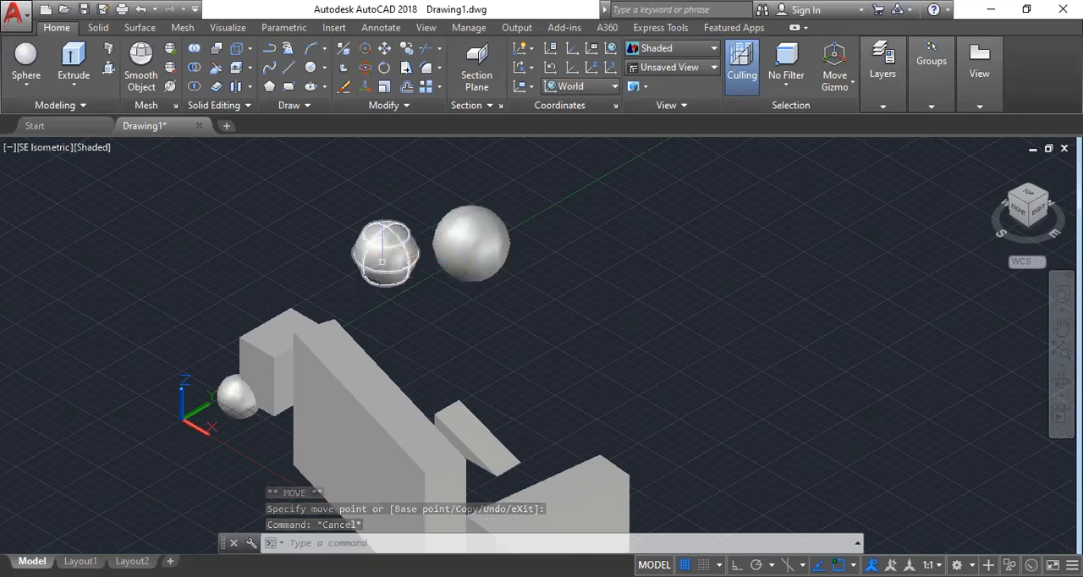
Extract the edges of the wedge solid as wireframe geometry with Extract Edges.
{"action": "scroll", "coordinate": [378, 268], "scroll_direction": "down", "scroll_amount": 3}
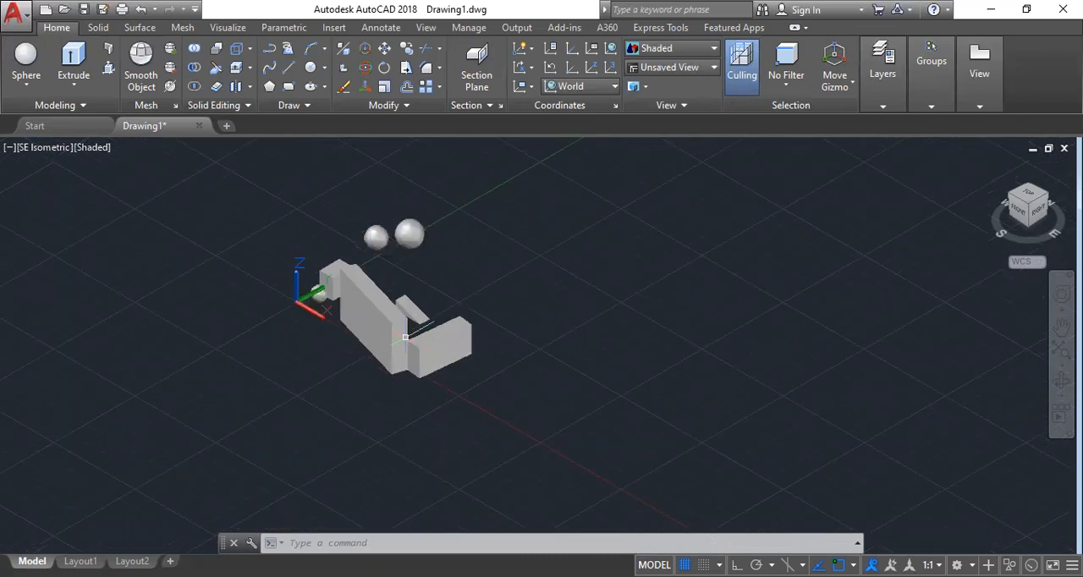
{"action": "scroll", "coordinate": [396, 335], "scroll_direction": "up", "scroll_amount": 5}
{"action": "scroll", "coordinate": [453, 365], "scroll_direction": "down", "scroll_amount": 5}
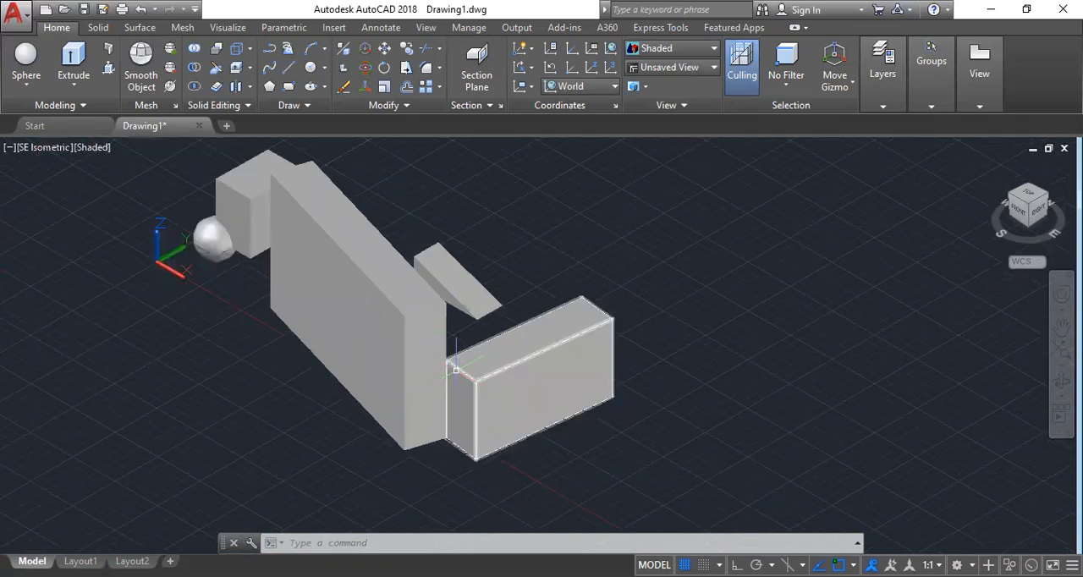
{"action": "middle_click_drag", "start_coordinate": [466, 362], "coordinate": [402, 334], "text": "shift"}
{"action": "scroll", "coordinate": [446, 331], "scroll_direction": "up", "scroll_amount": 5}
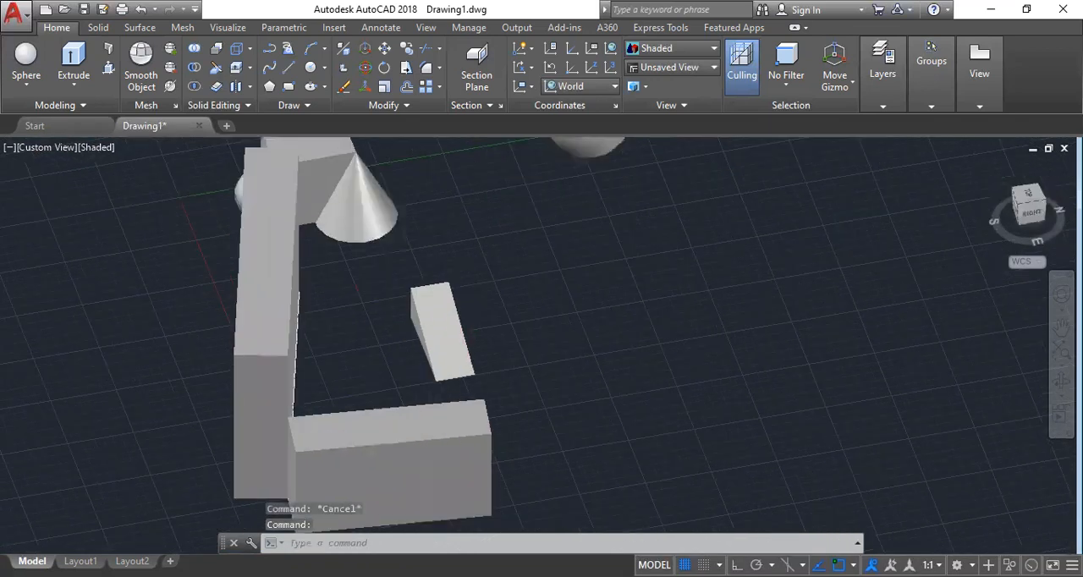
{"action": "scroll", "coordinate": [437, 314], "scroll_direction": "up", "scroll_amount": 2}
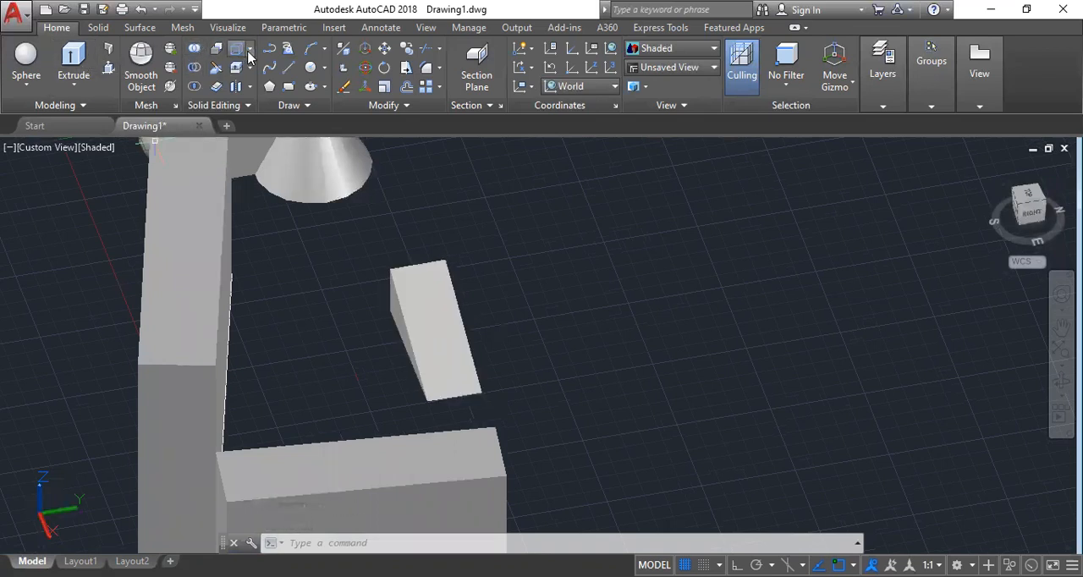
{"action": "left_click", "coordinate": [250, 51]}
{"action": "left_click", "coordinate": [286, 83]}
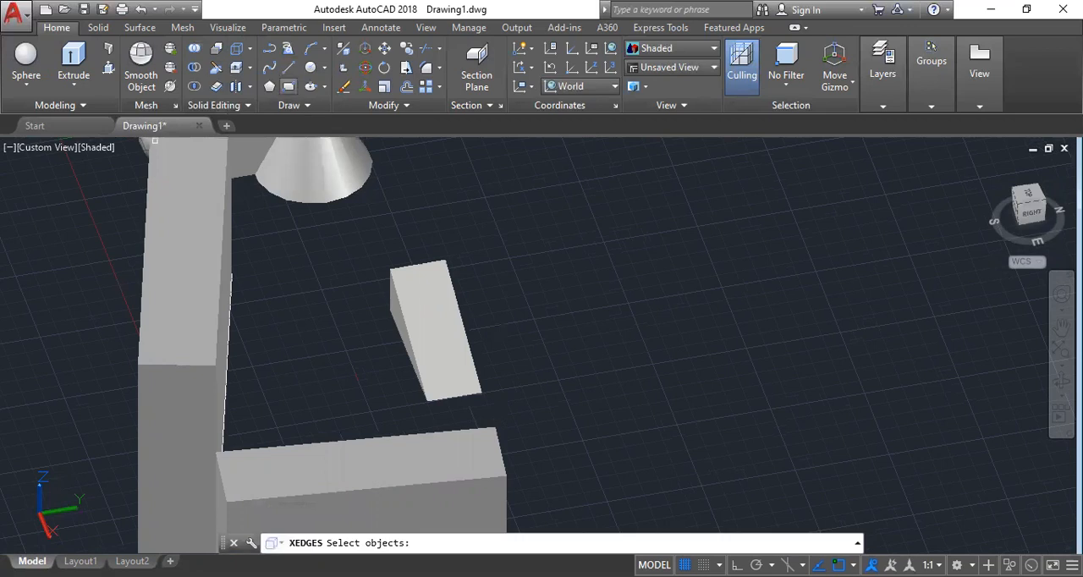
{"action": "left_click", "coordinate": [445, 330]}
{"action": "key", "text": "Return"}
{"action": "left_click", "coordinate": [444, 330]}
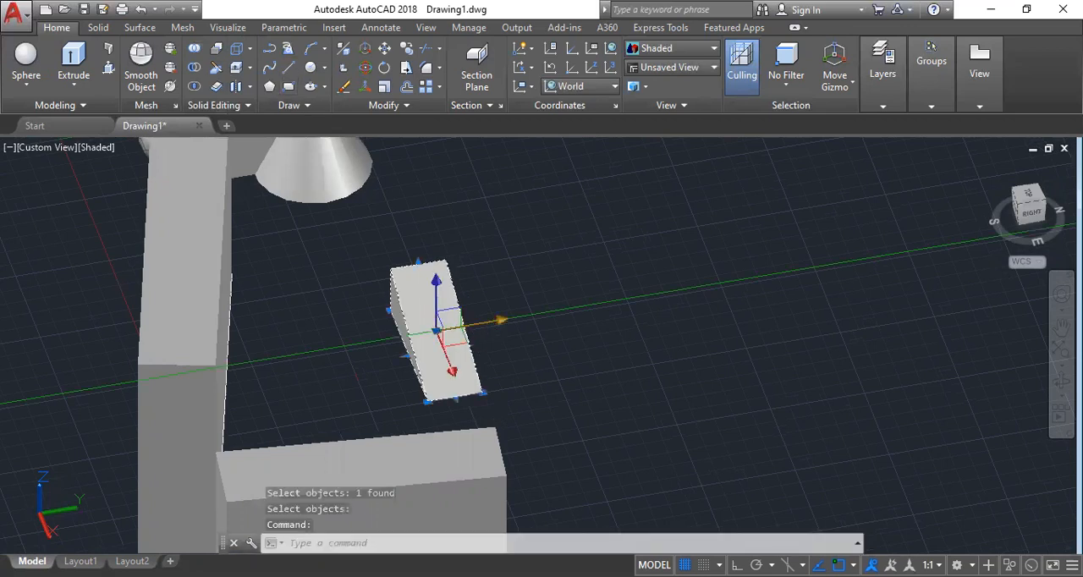
Move the wedge solid along the positive Y axis, away from its extracted edges.
{"action": "left_click_drag", "start_coordinate": [484, 323], "coordinate": [662, 292]}
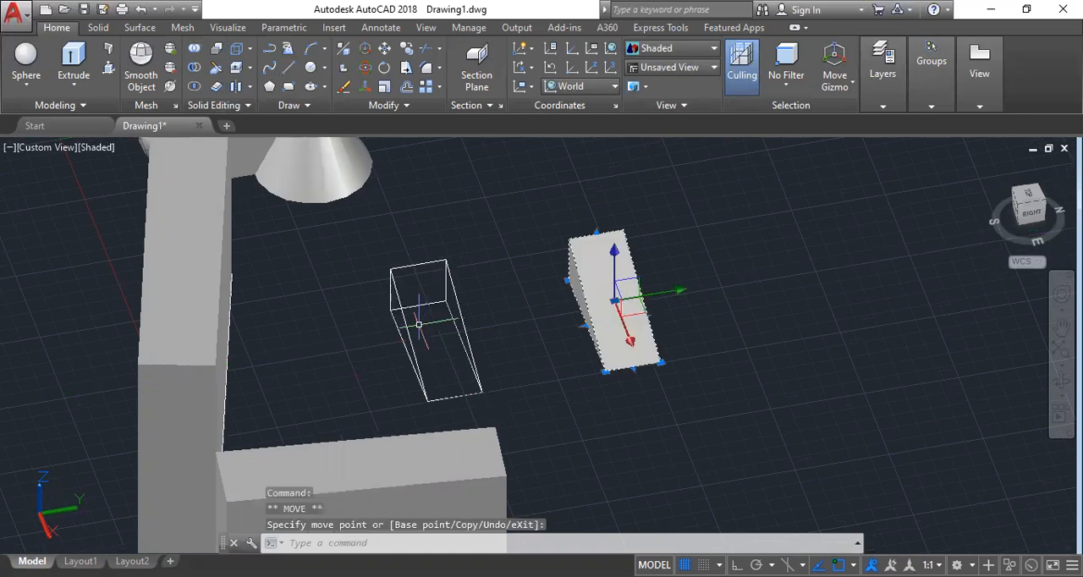
{"action": "middle_click_drag", "start_coordinate": [417, 323], "coordinate": [447, 336], "text": "shift"}
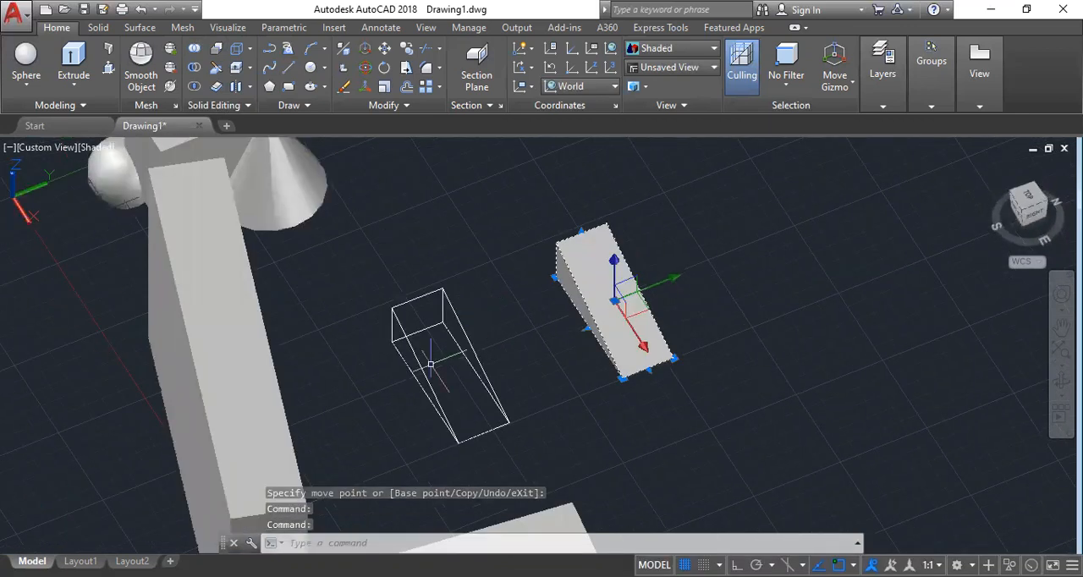
{"action": "scroll", "coordinate": [423, 312], "scroll_direction": "up", "scroll_amount": 2}
{"action": "scroll", "coordinate": [425, 309], "scroll_direction": "down", "scroll_amount": 3}
{"action": "scroll", "coordinate": [418, 301], "scroll_direction": "down", "scroll_amount": 3}
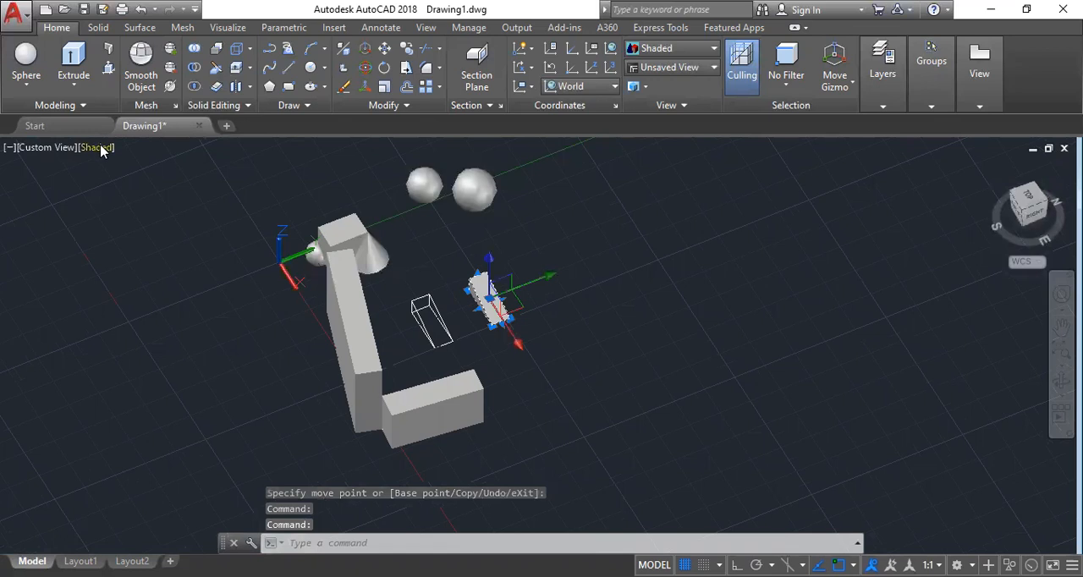
Change the visual style to 2D Wireframe and compare the wedge solid with its extracted edges.
{"action": "left_click", "coordinate": [99, 149]}
{"action": "left_click", "coordinate": [144, 187]}
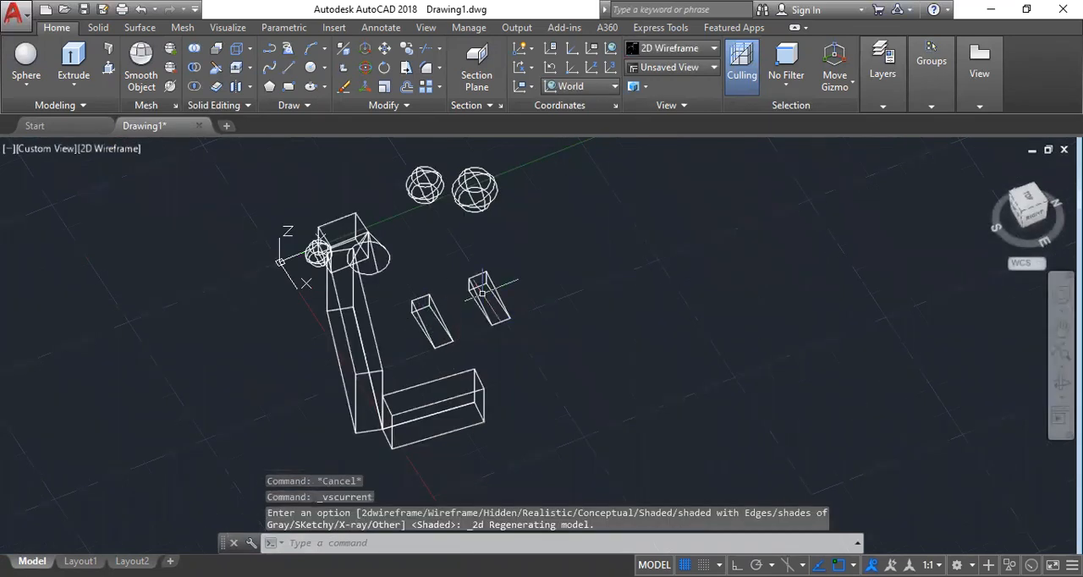
{"action": "scroll", "coordinate": [483, 292], "scroll_direction": "up", "scroll_amount": 2}
{"action": "scroll", "coordinate": [483, 292], "scroll_direction": "up", "scroll_amount": 3}
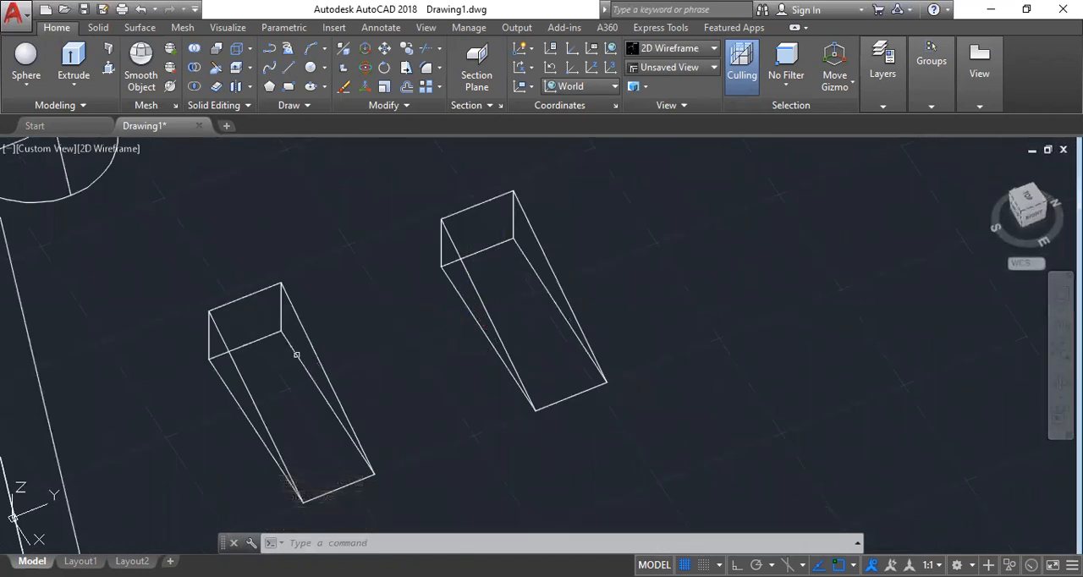
Set the viewport's visual style to Shaded.
{"action": "left_click", "coordinate": [129, 153]}
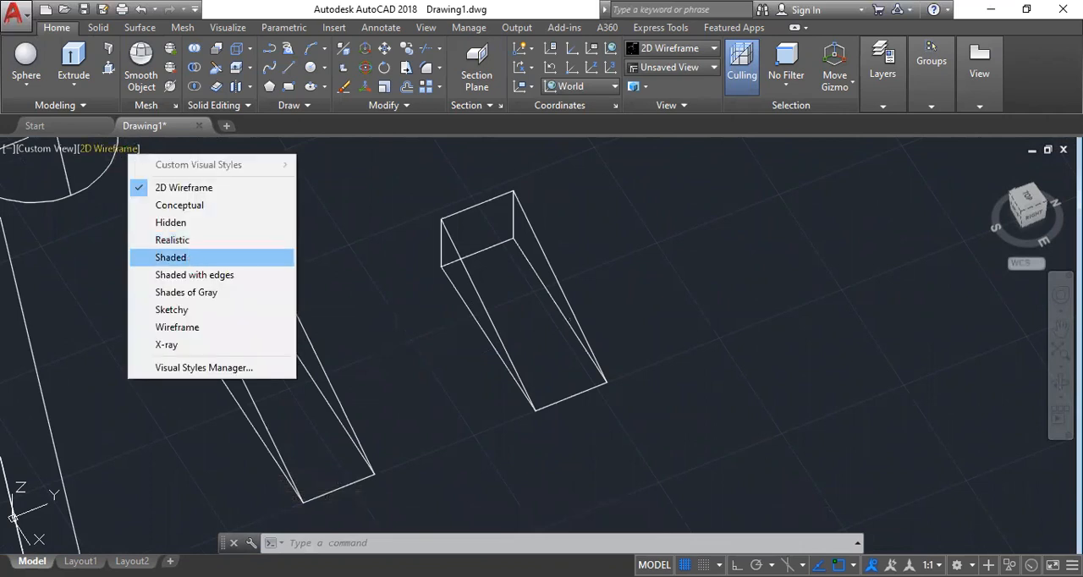
{"action": "left_click", "coordinate": [170, 257]}
{"action": "scroll", "coordinate": [467, 276], "scroll_direction": "down", "scroll_amount": 6}
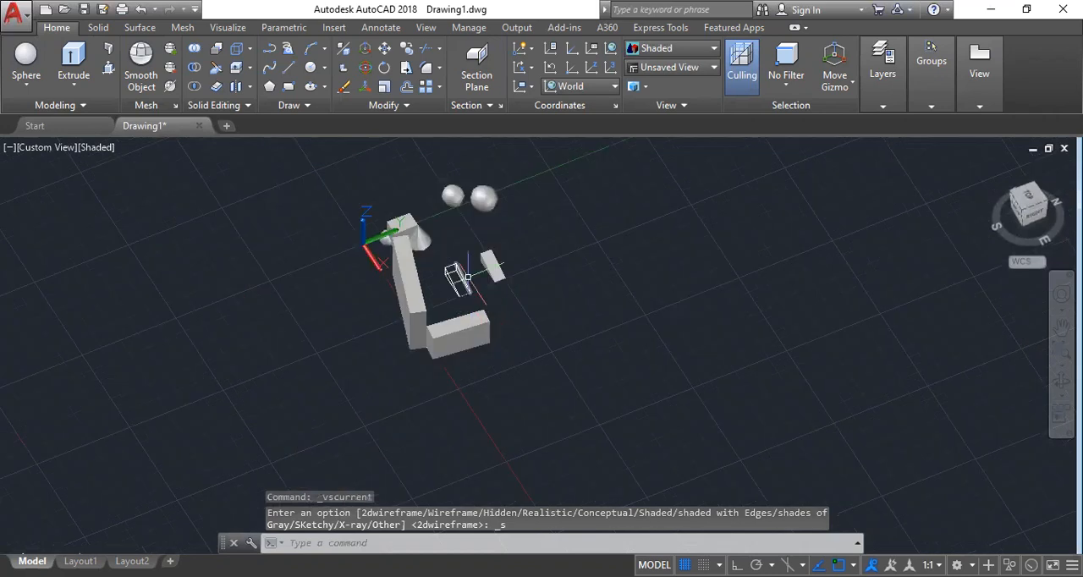
{"action": "scroll", "coordinate": [467, 276], "scroll_direction": "up", "scroll_amount": 5}
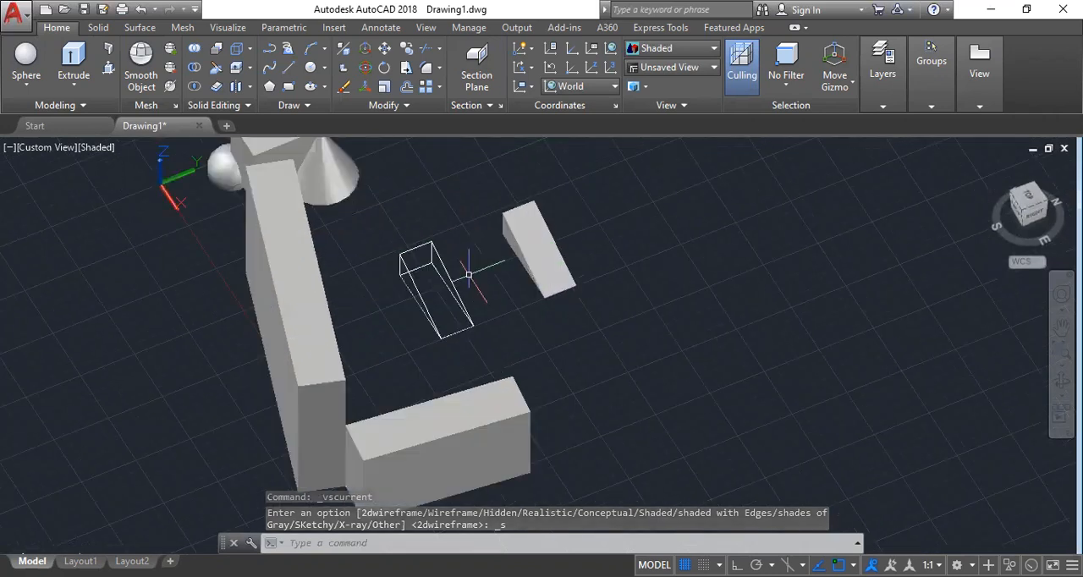
{"action": "left_click", "coordinate": [250, 52]}
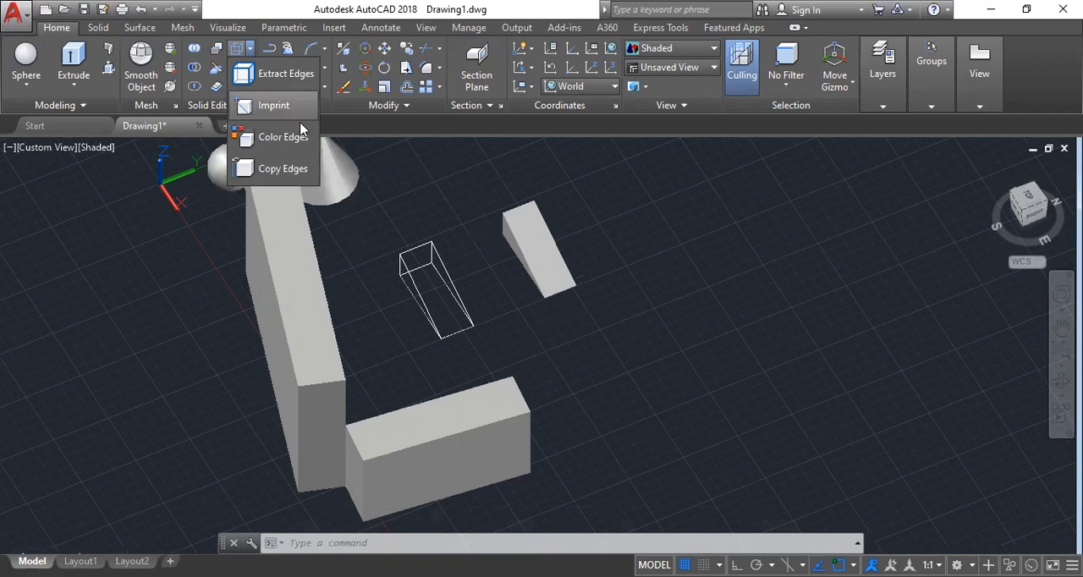
{"action": "left_click", "coordinate": [496, 318]}
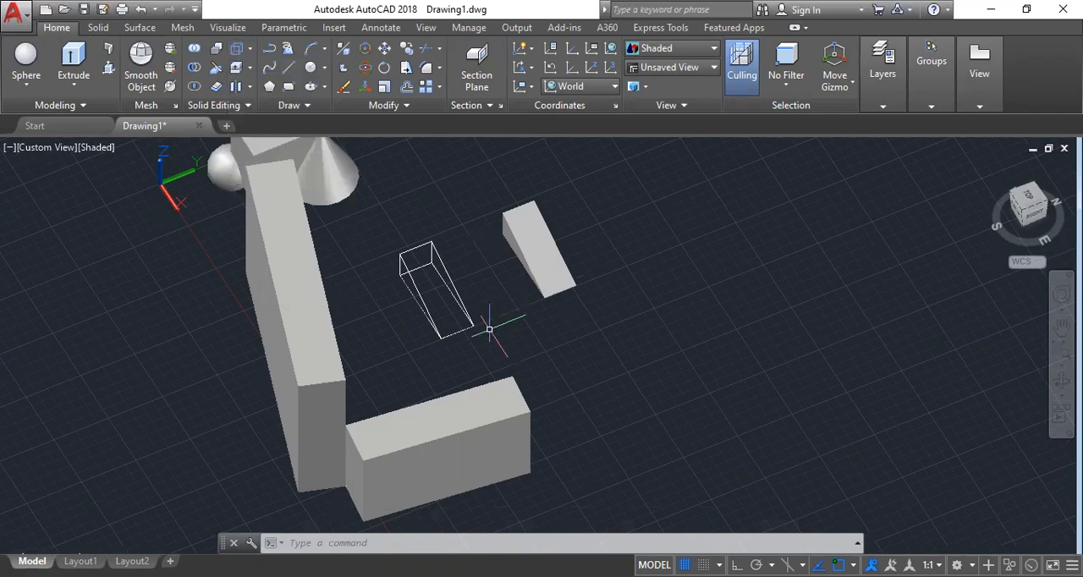
Draw a rectangle on the top face and a circle on the long front face of the shorter wall.
{"action": "scroll", "coordinate": [490, 321], "scroll_direction": "down", "scroll_amount": 2}
{"action": "scroll", "coordinate": [461, 438], "scroll_direction": "up", "scroll_amount": 5}
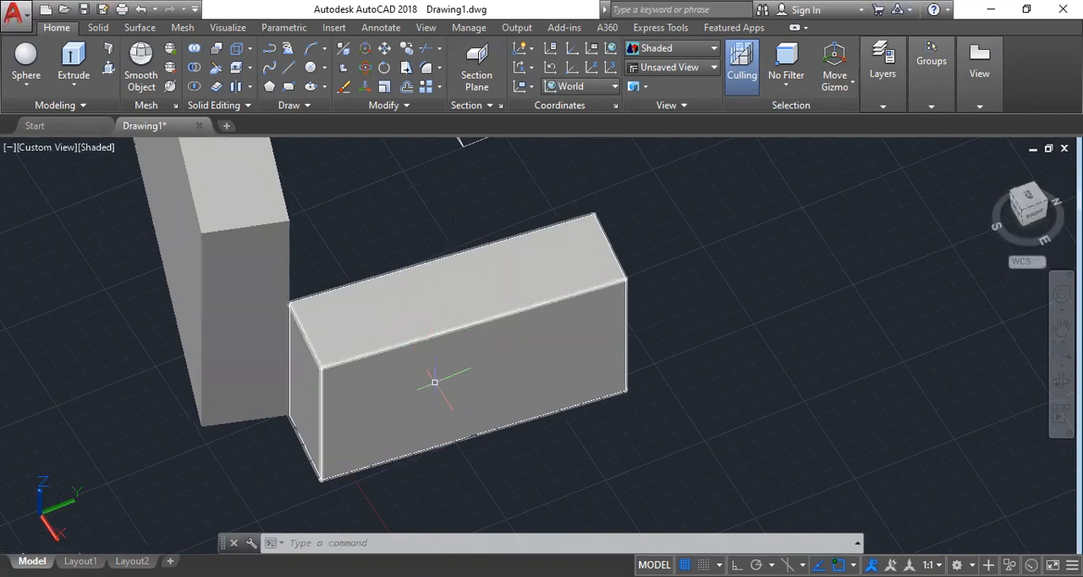
{"action": "scroll", "coordinate": [456, 393], "scroll_direction": "down", "scroll_amount": 1}
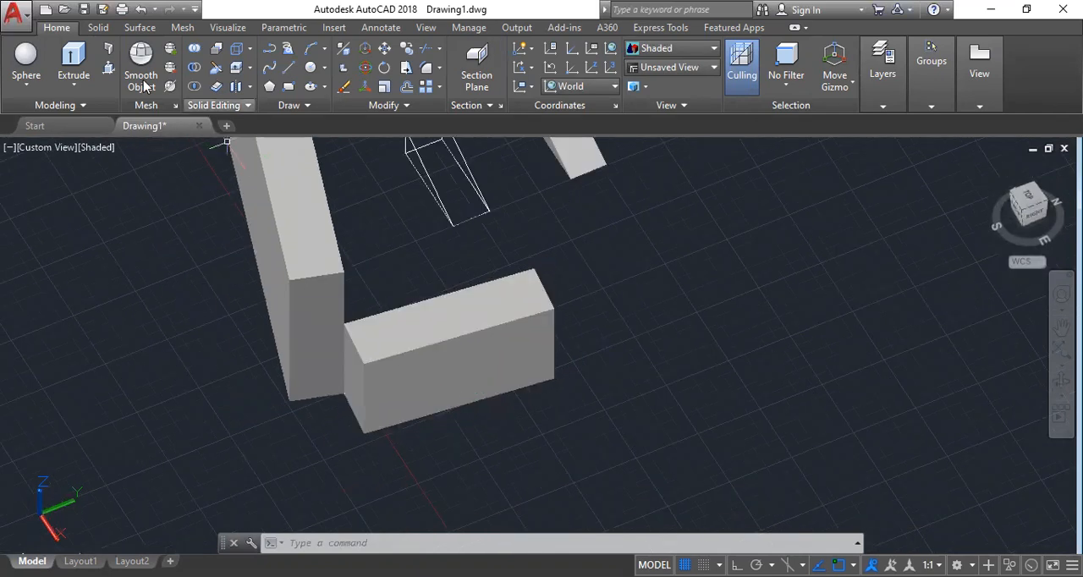
{"action": "left_click", "coordinate": [311, 68]}
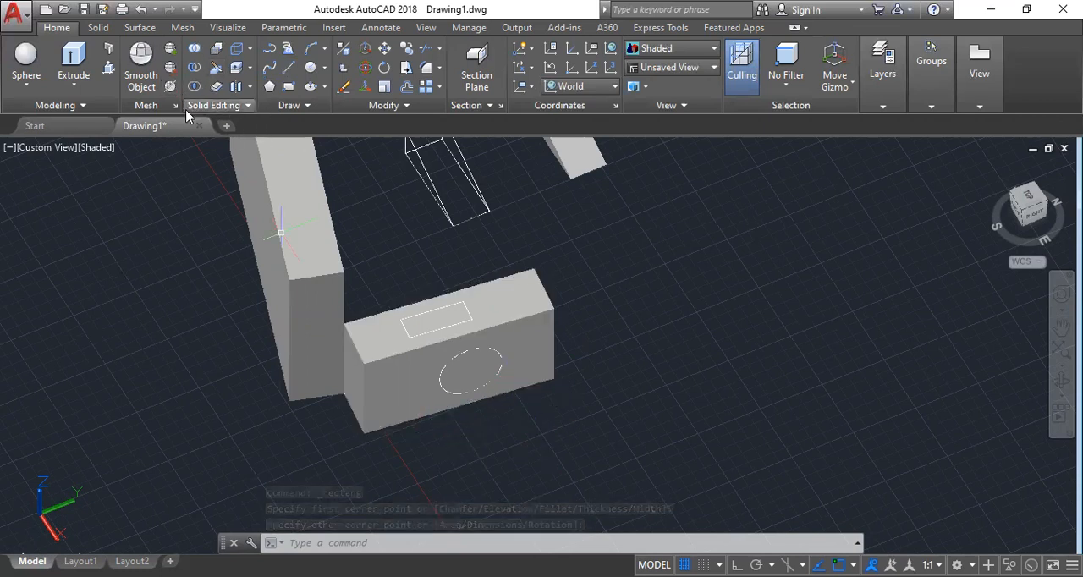
Start the Imprint command for the shorter wall and the shapes drawn on its faces.
{"action": "left_click", "coordinate": [248, 48]}
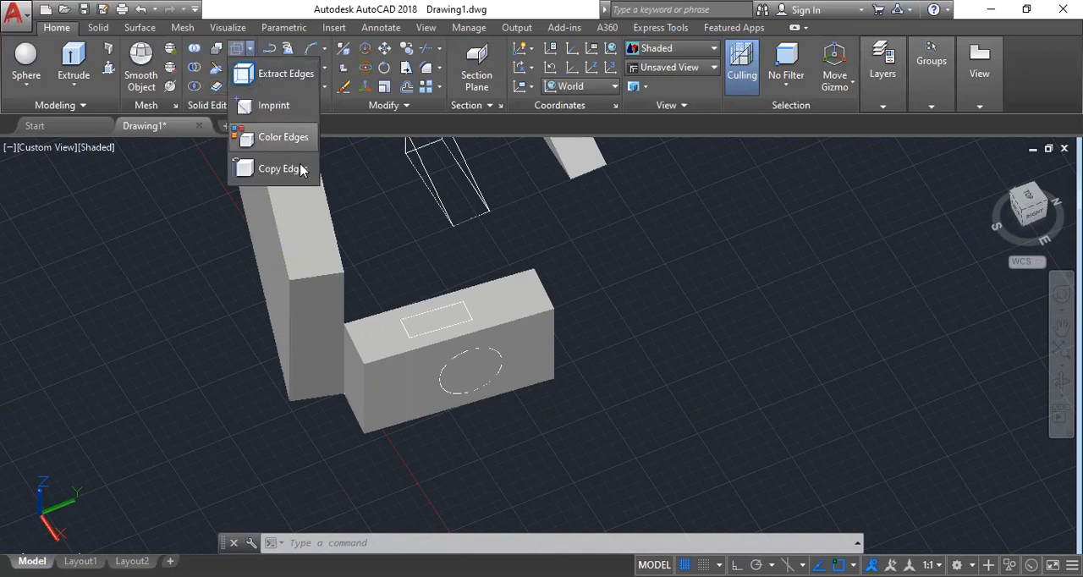
{"action": "left_click", "coordinate": [273, 106]}
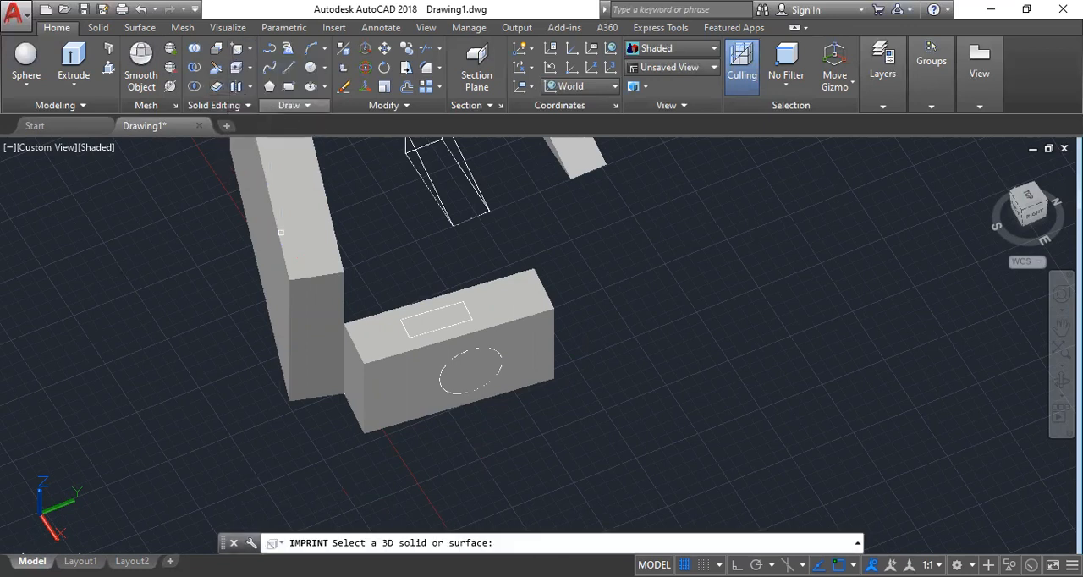
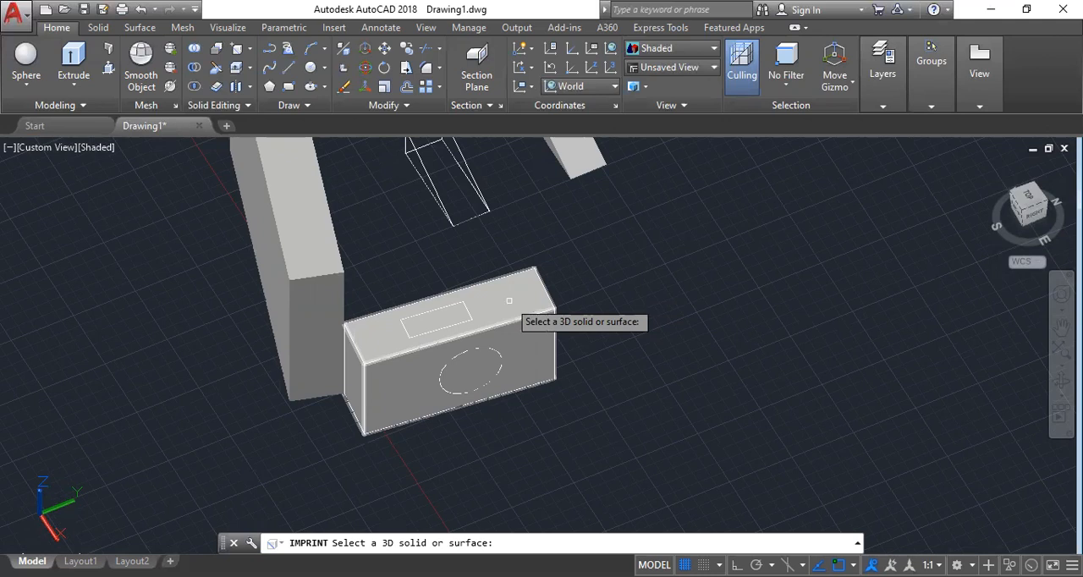
Imprint the rectangle onto the top face of the shorter wall, keeping the source object.
{"action": "left_click", "coordinate": [508, 301]}
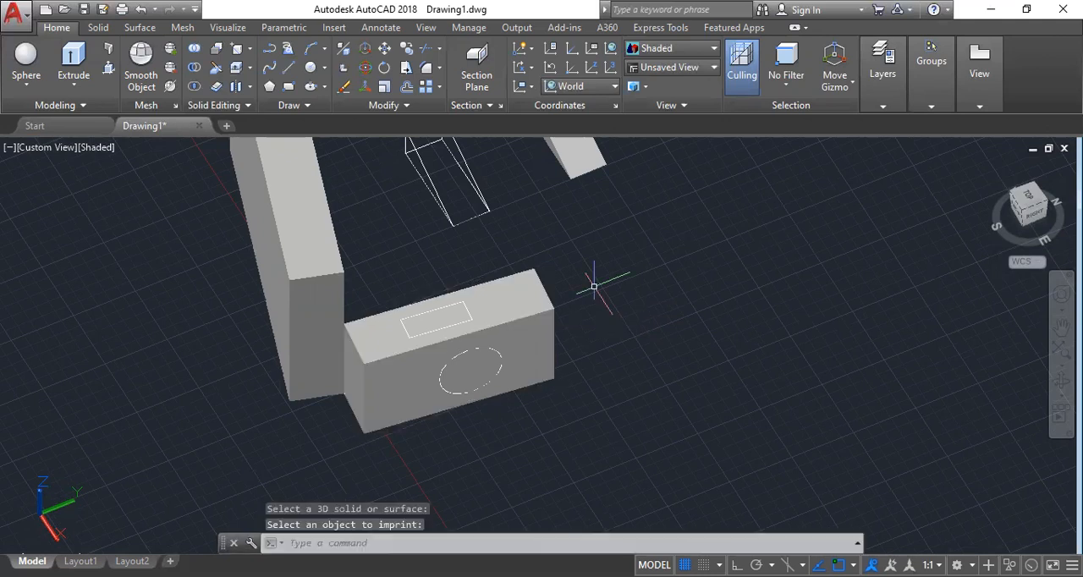
{"action": "left_click", "coordinate": [248, 56]}
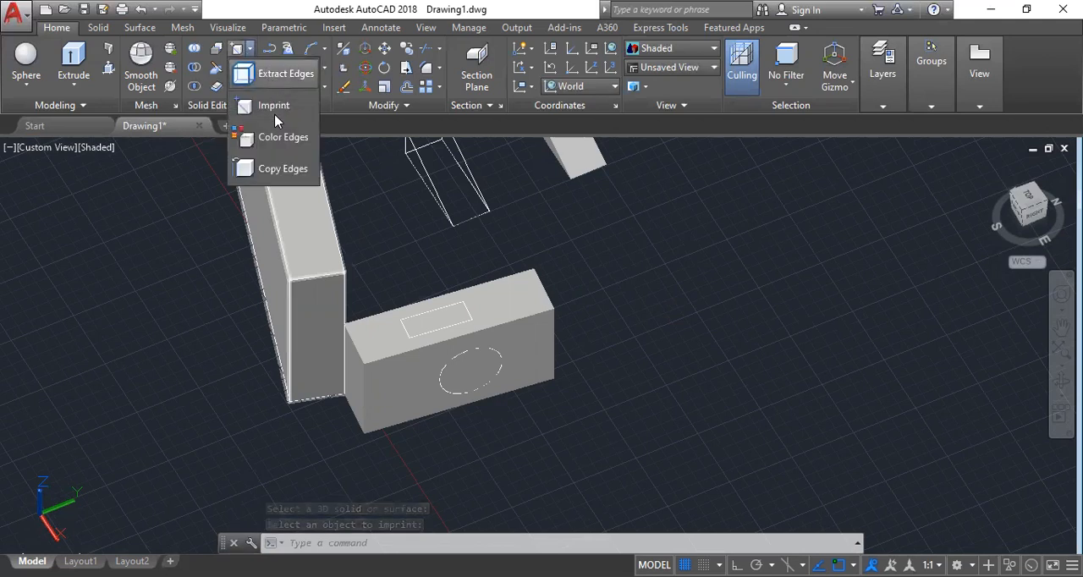
{"action": "left_click", "coordinate": [253, 107]}
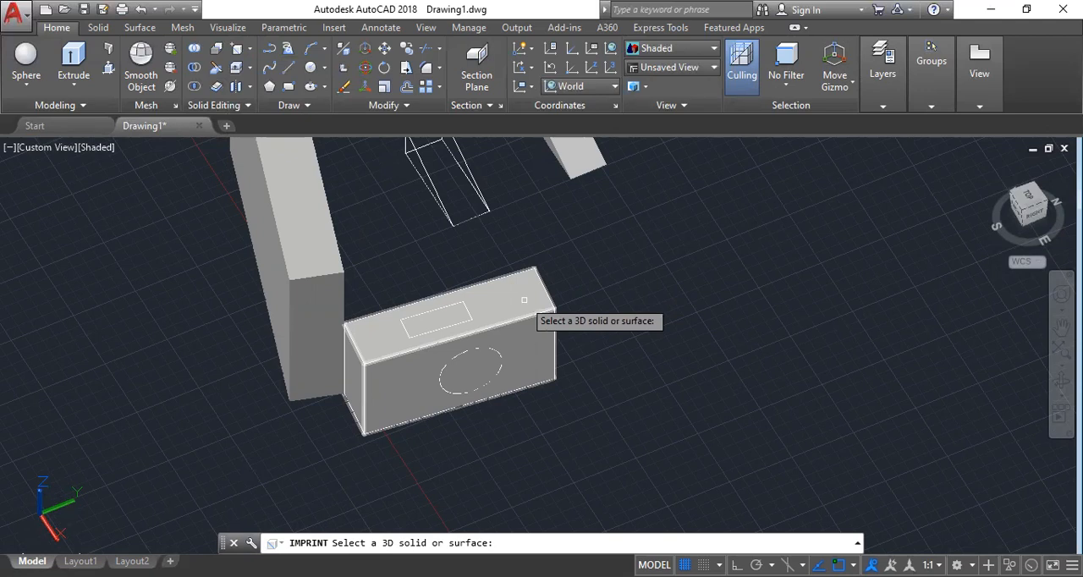
{"action": "left_click", "coordinate": [523, 299]}
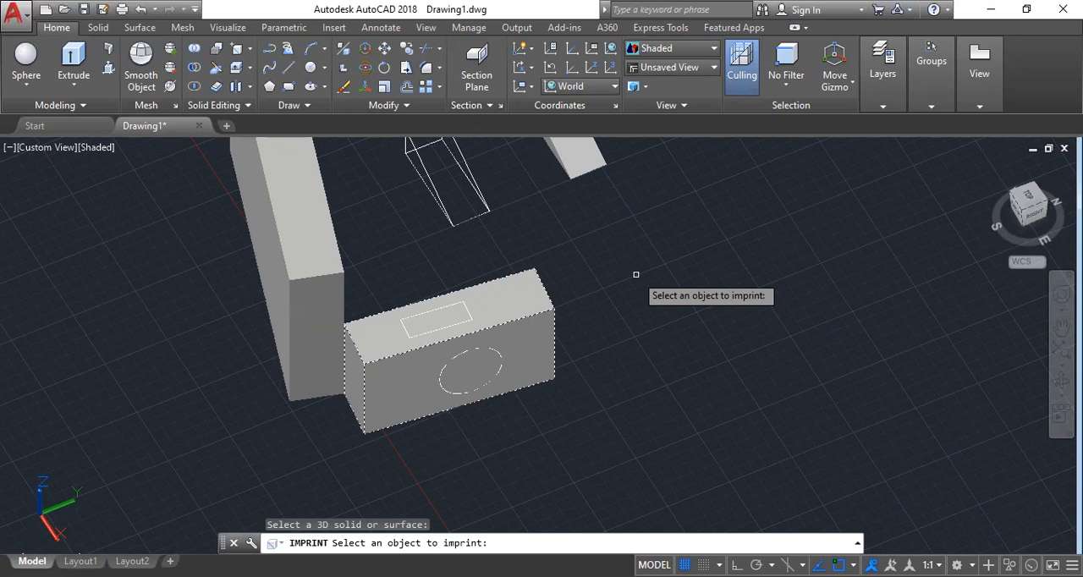
{"action": "scroll", "coordinate": [635, 274], "scroll_direction": "up", "scroll_amount": 3}
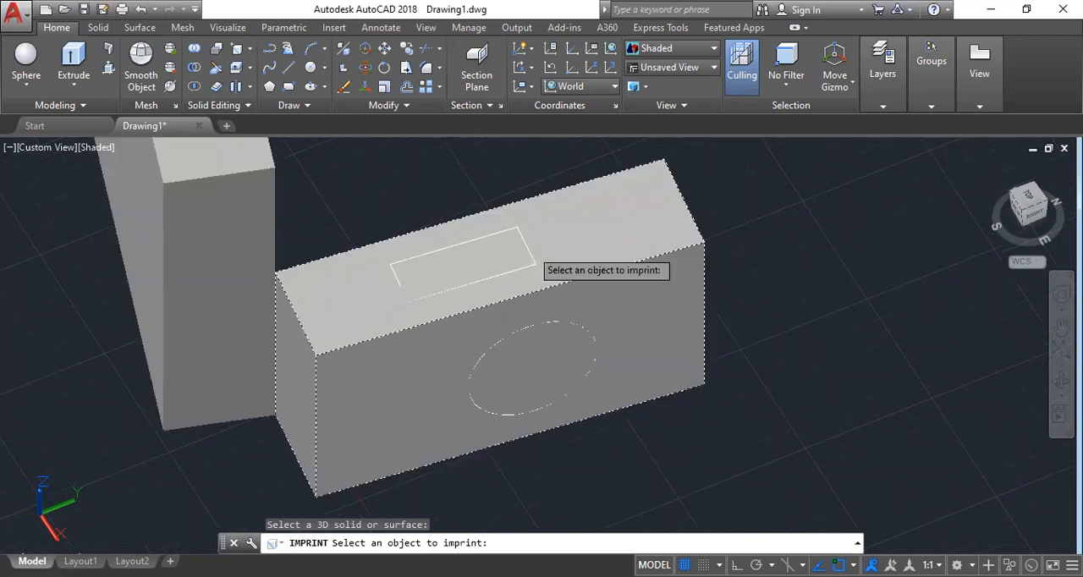
{"action": "left_click", "coordinate": [530, 247]}
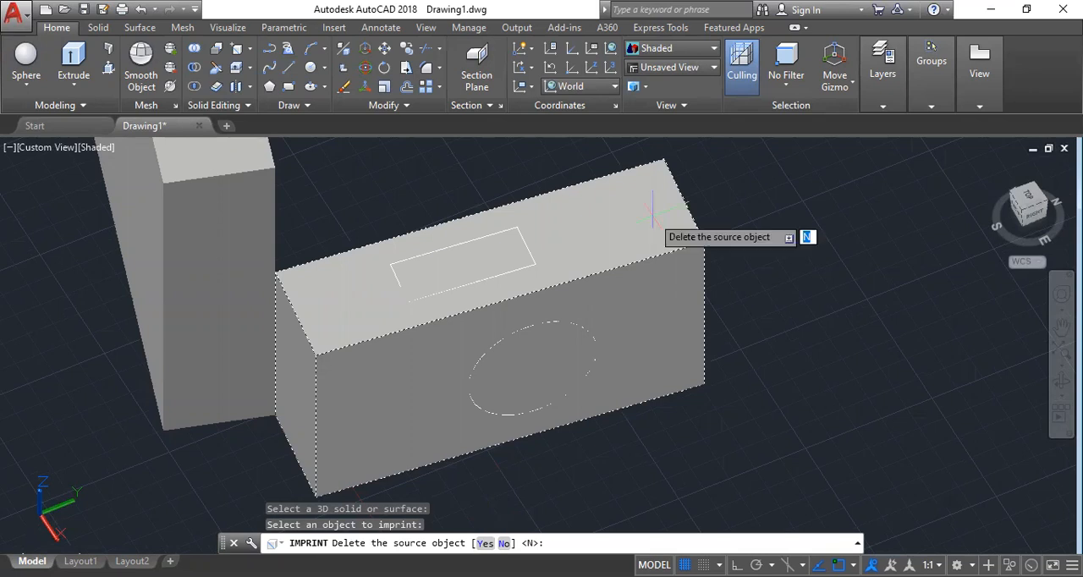
{"action": "type", "text": "n"}
{"action": "key", "text": "Return"}
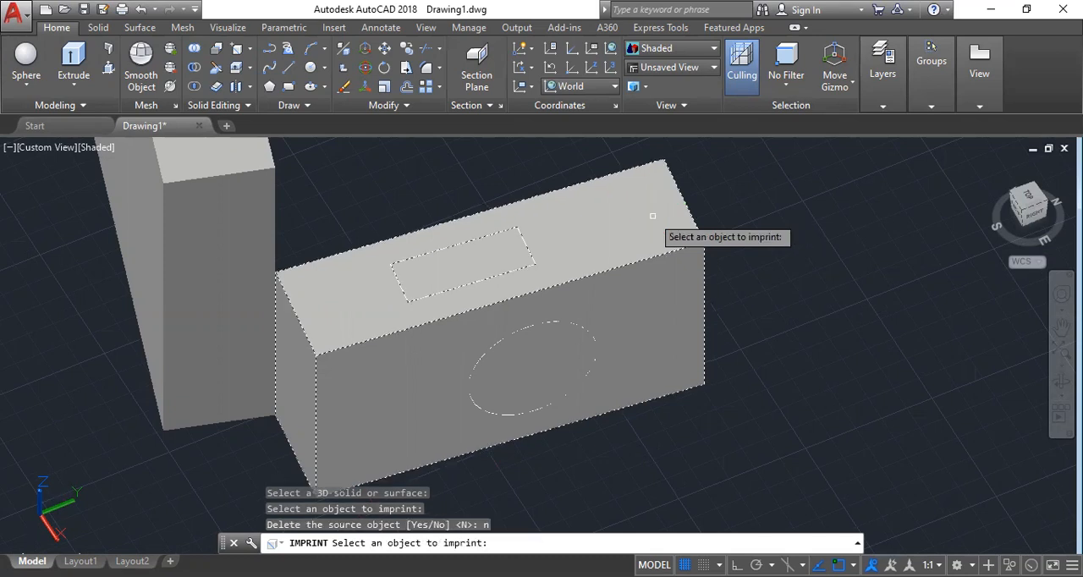
{"action": "left_click", "coordinate": [652, 215]}
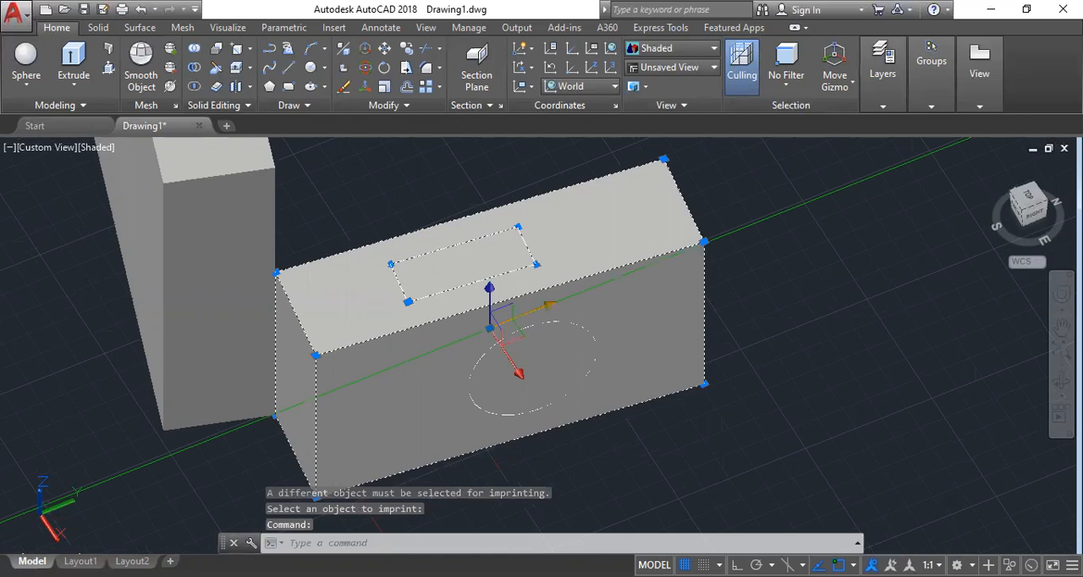
Move the imprinted shorter wall away from its source rectangle and circle, and clear the selection.
{"action": "scroll", "coordinate": [291, 346], "scroll_direction": "down", "scroll_amount": 4}
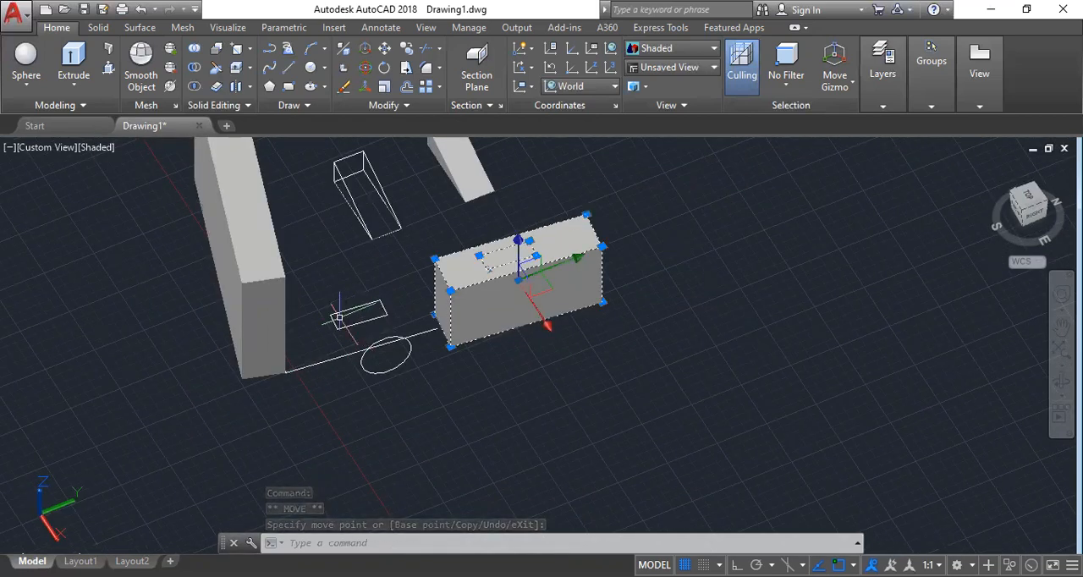
{"action": "scroll", "coordinate": [338, 317], "scroll_direction": "up", "scroll_amount": 2}
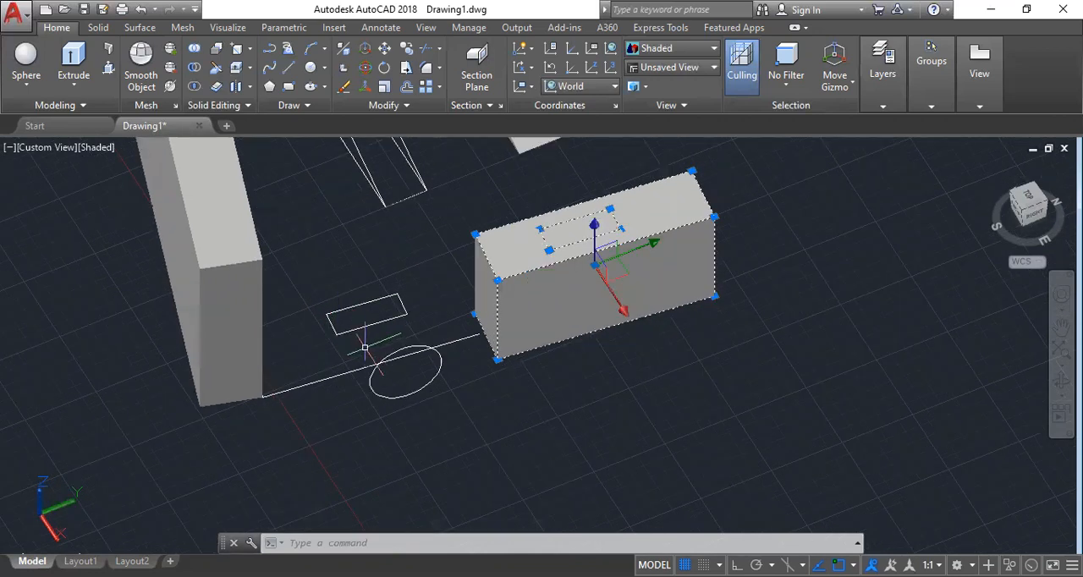
{"action": "key", "text": "Escape"}
{"action": "key", "text": "Escape"}
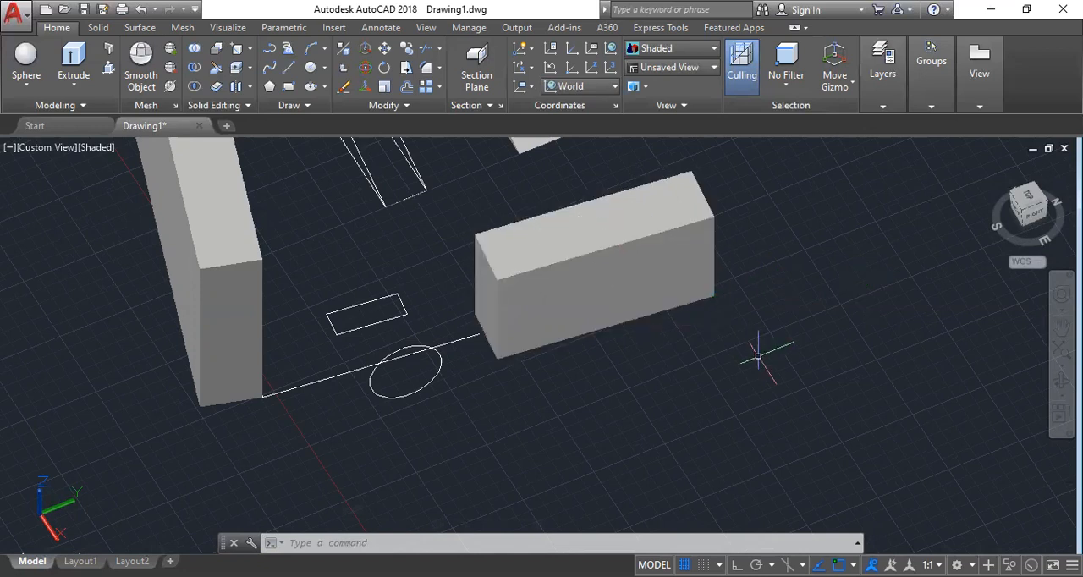
{"action": "key", "text": "Escape"}
{"action": "key", "text": "Escape"}
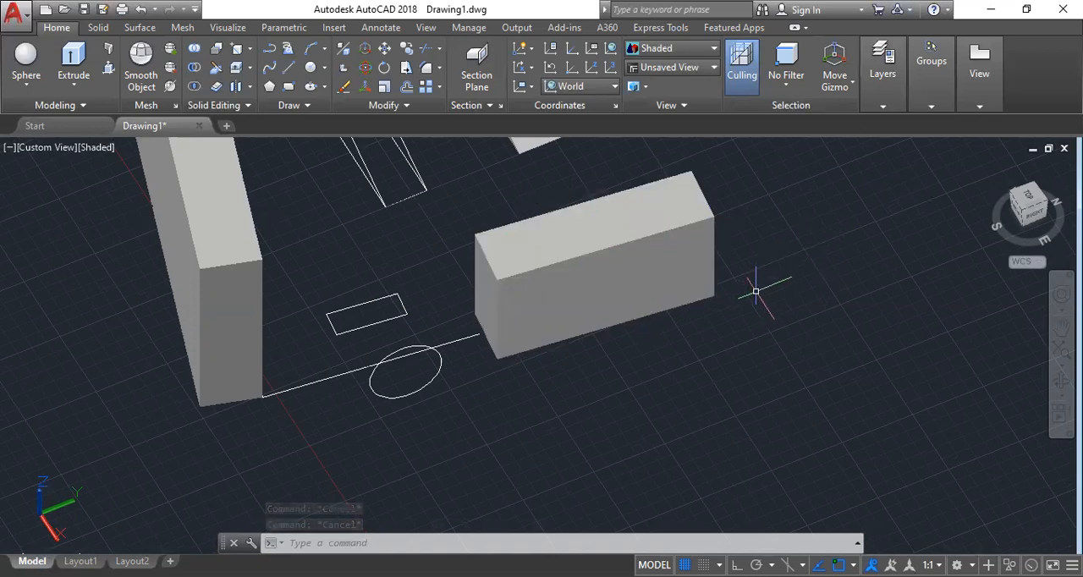
Undo the wall's move, the imprint and the rectangle drawn on the top face.
{"action": "key", "text": "ctrl+z"}
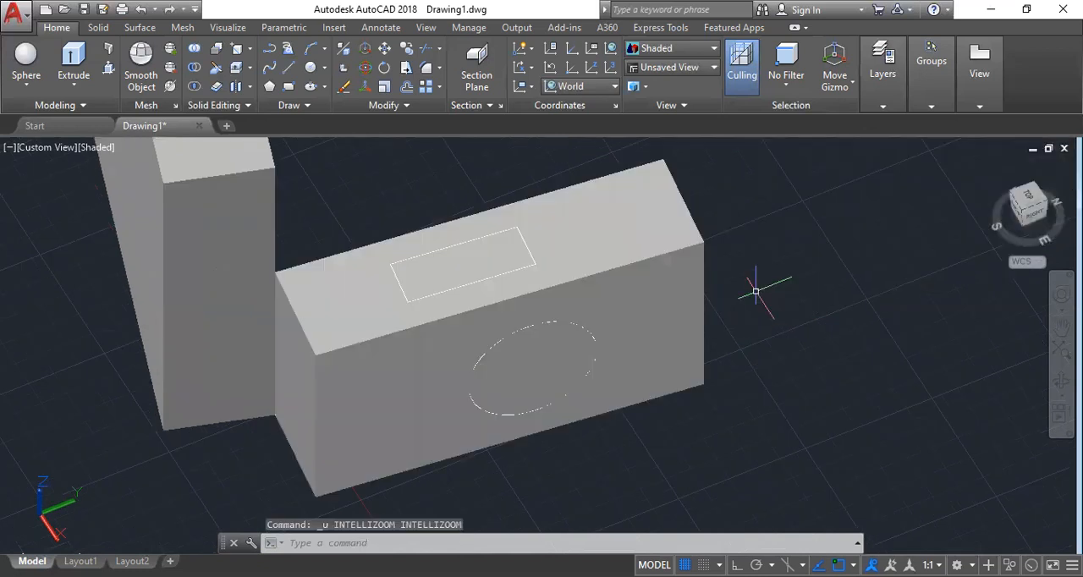
{"action": "key", "text": "ctrl+z"}
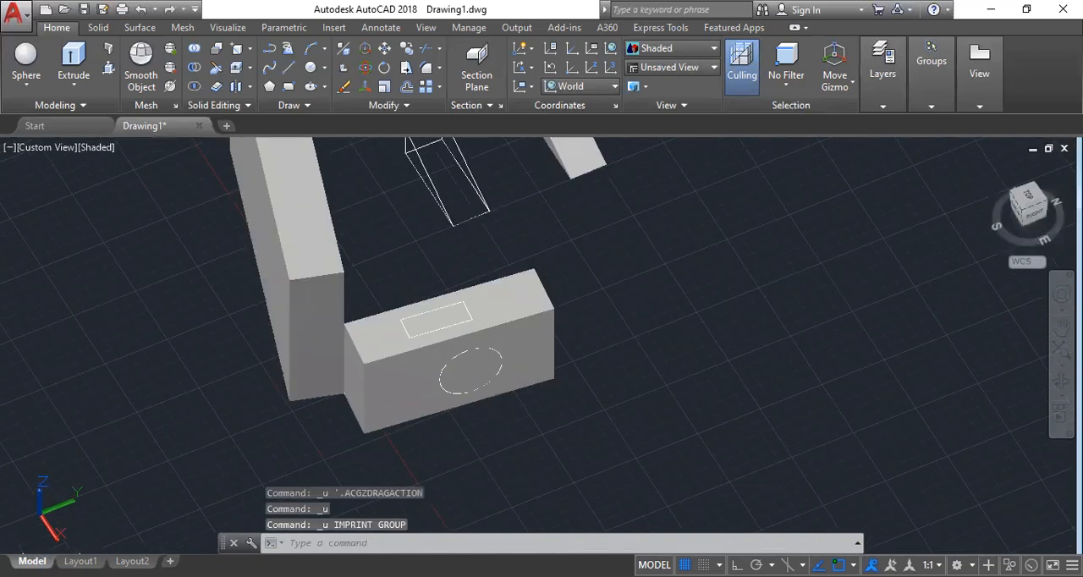
{"action": "key", "text": "ctrl+z"}
{"action": "key", "text": "ctrl+z"}
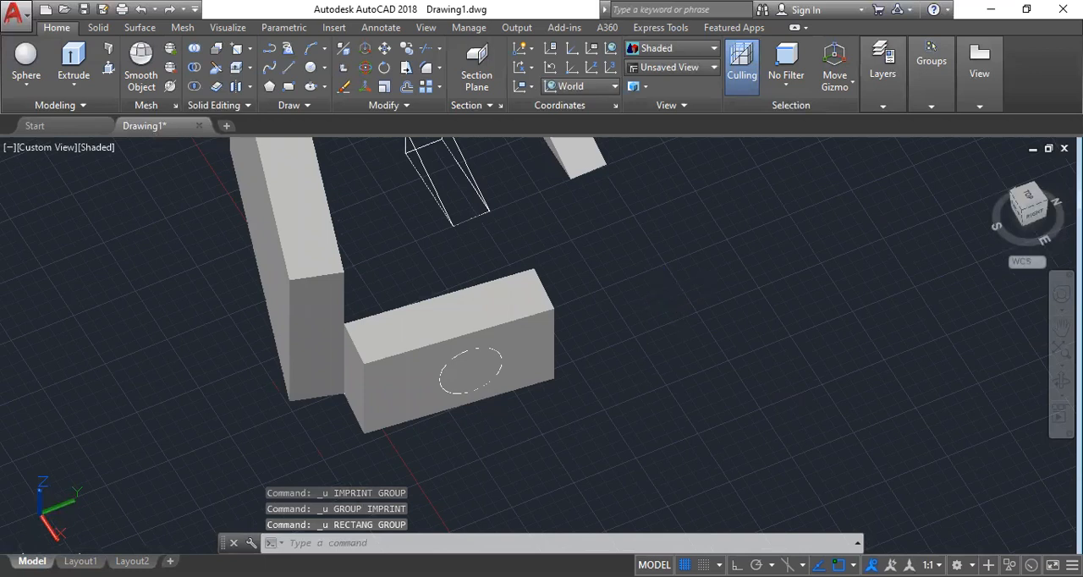
Undo the circle on the shorter wall's long front face and restore it with Redo.
{"action": "key", "text": "ctrl+v"}
{"action": "key", "text": "Escape"}
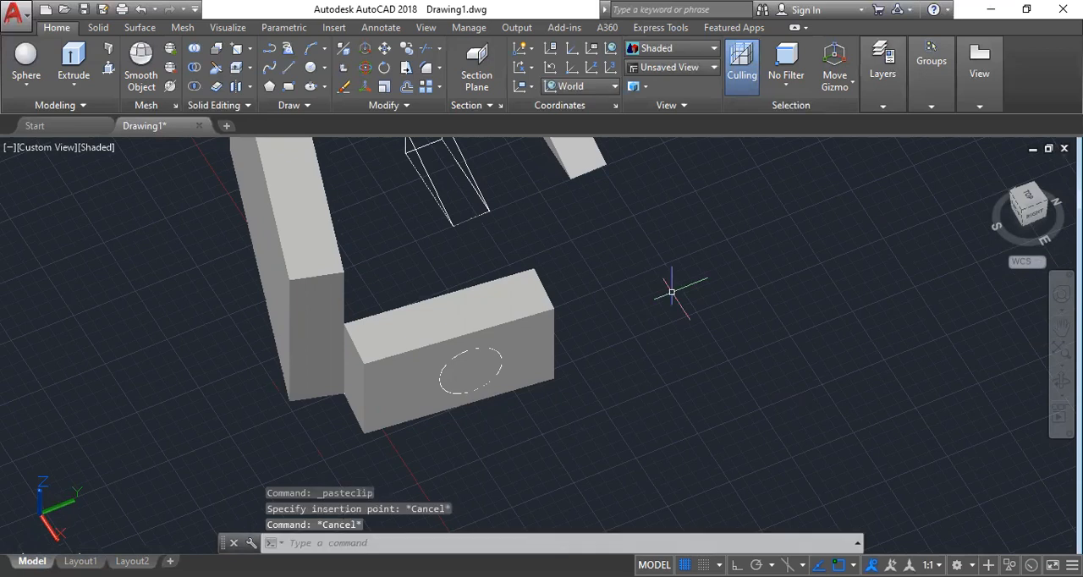
{"action": "key", "text": "ctrl+y"}
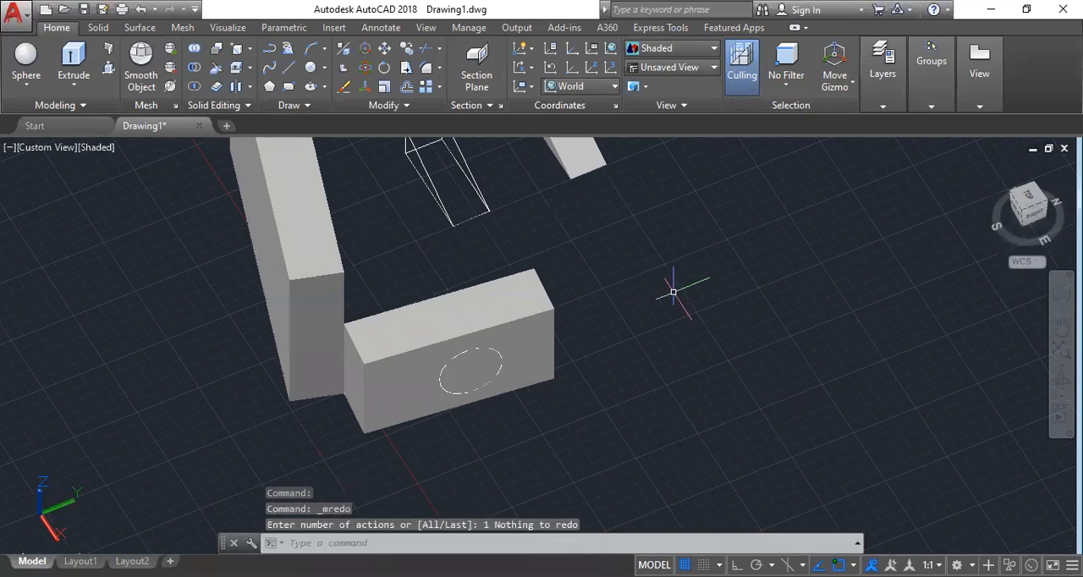
{"action": "left_click", "coordinate": [144, 17]}
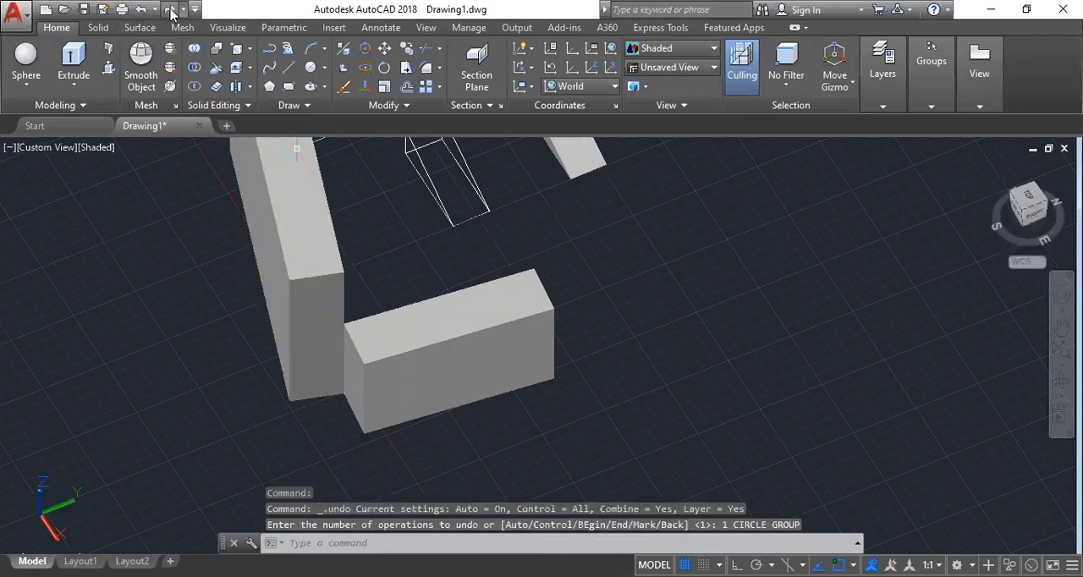
{"action": "left_click", "coordinate": [172, 11]}
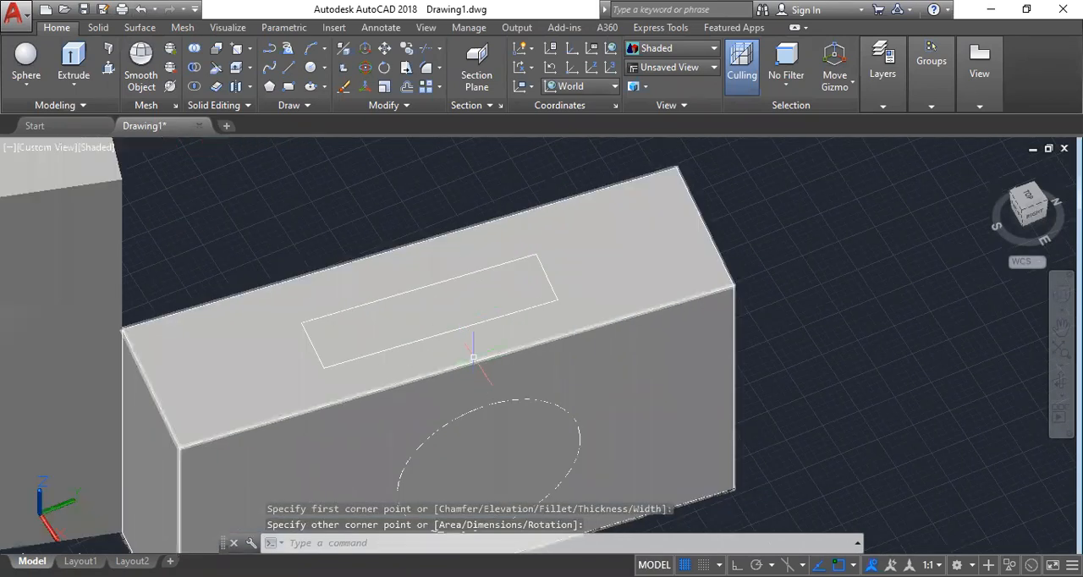
Imprint the rectangle onto the shorter wall's top face and delete the source object.
{"action": "middle_click_drag", "start_coordinate": [423, 288], "coordinate": [428, 275]}
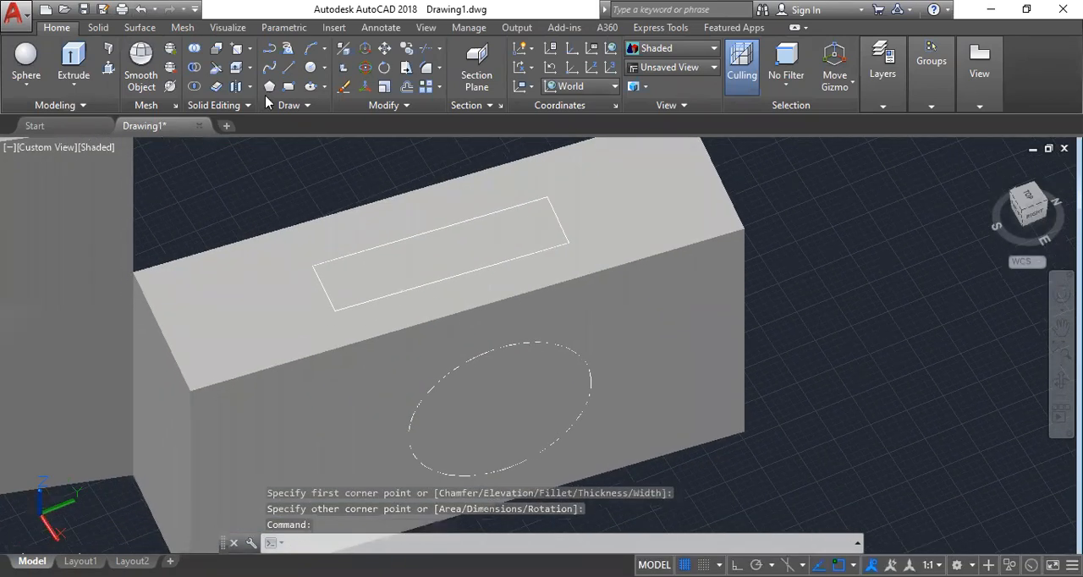
{"action": "left_click", "coordinate": [248, 49]}
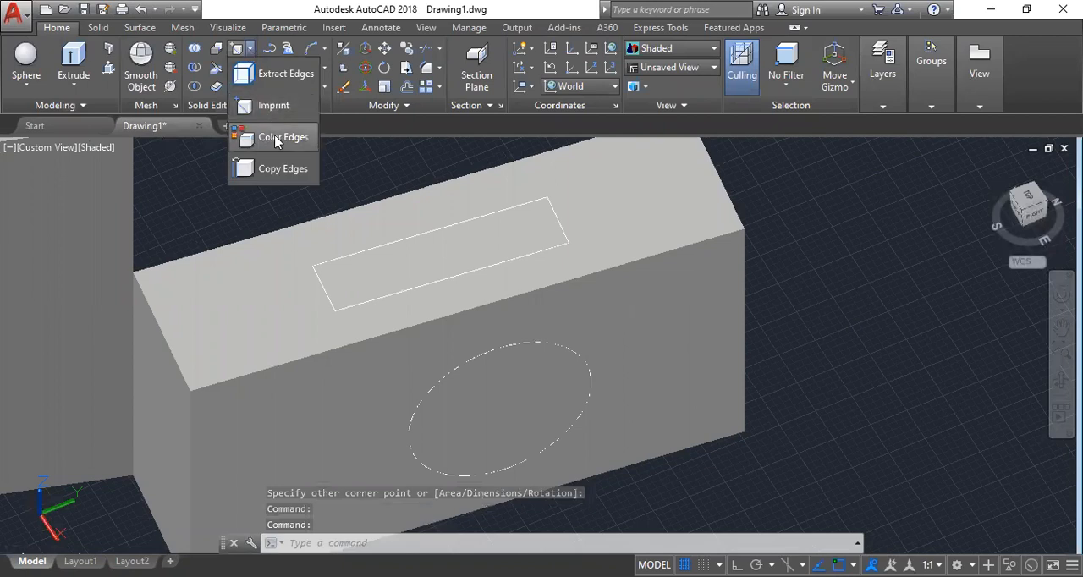
{"action": "left_click", "coordinate": [276, 107]}
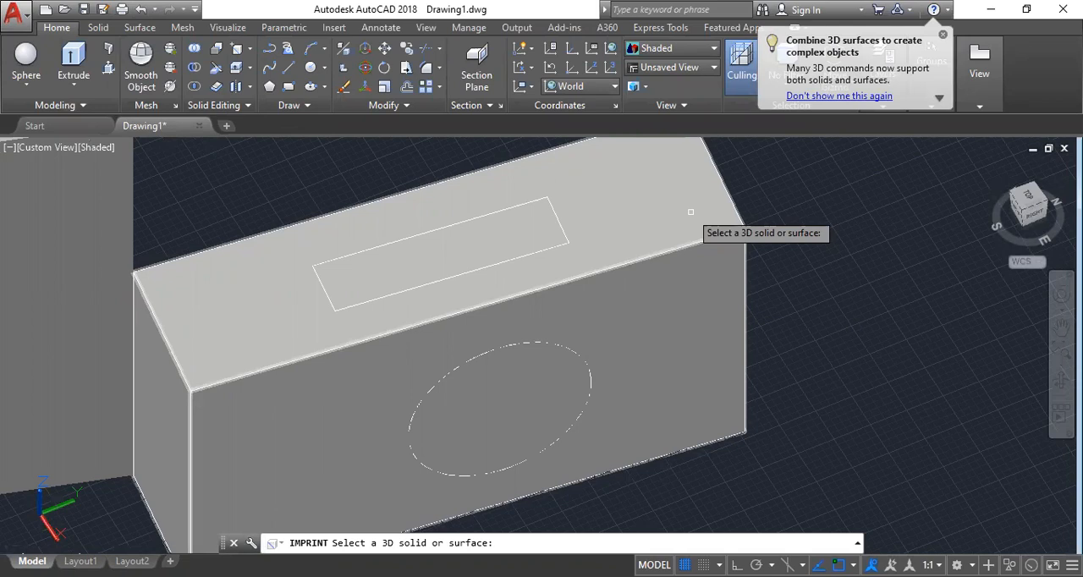
{"action": "left_click", "coordinate": [691, 211]}
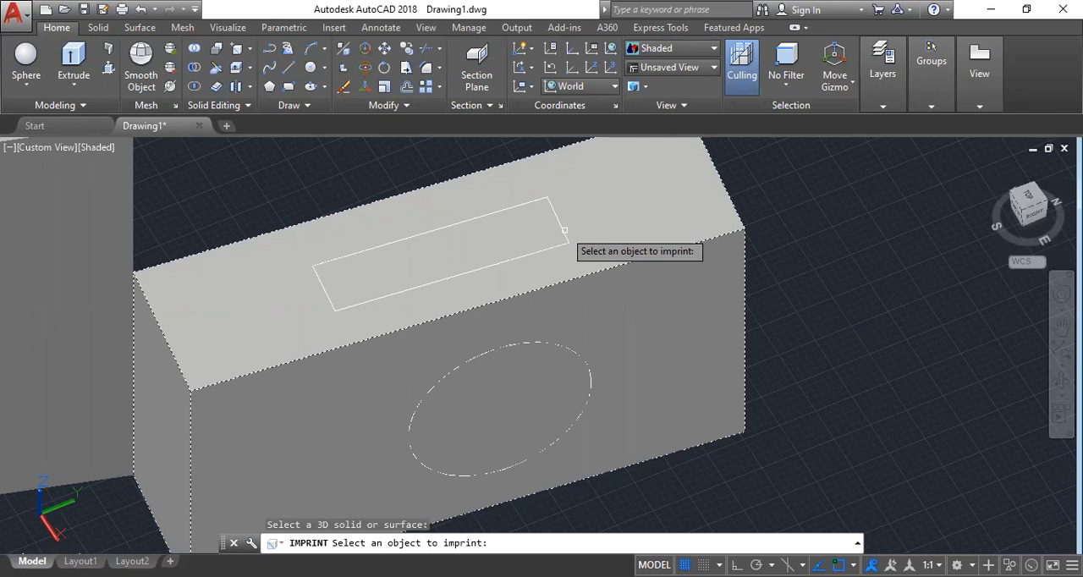
{"action": "left_click", "coordinate": [471, 218]}
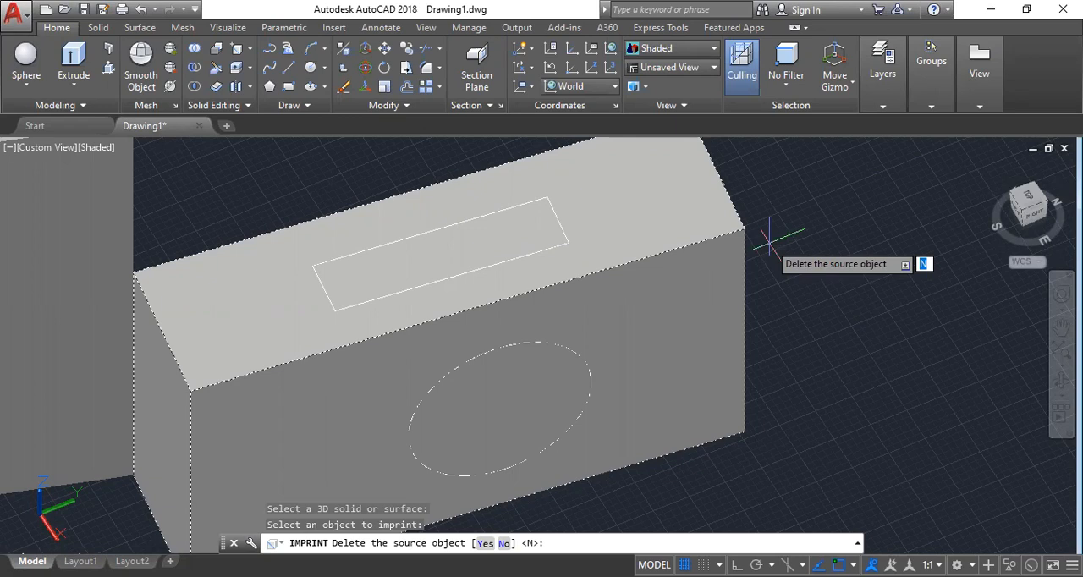
{"action": "type", "text": "y"}
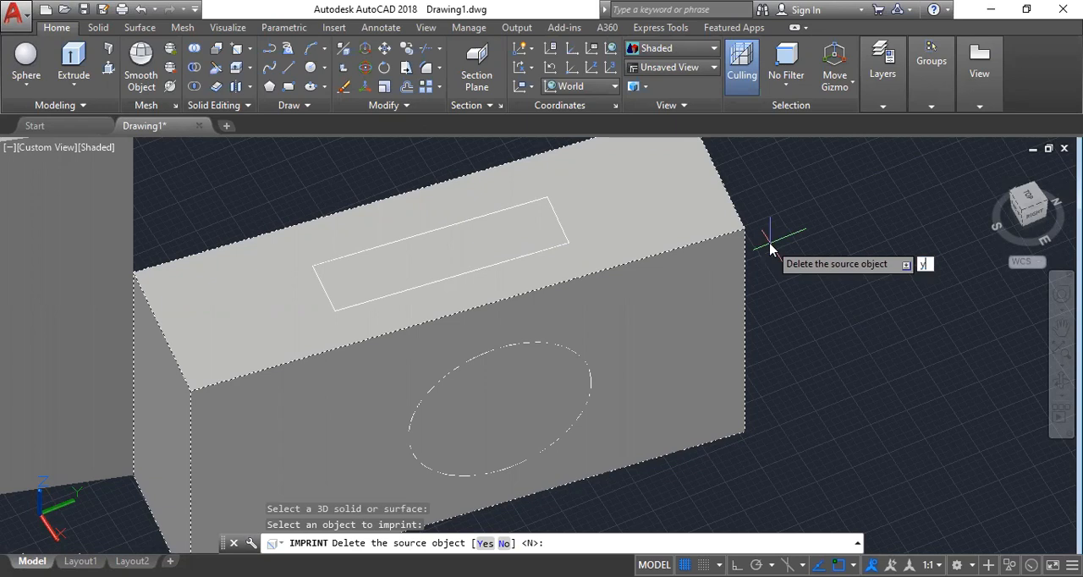
{"action": "key", "text": "Return"}
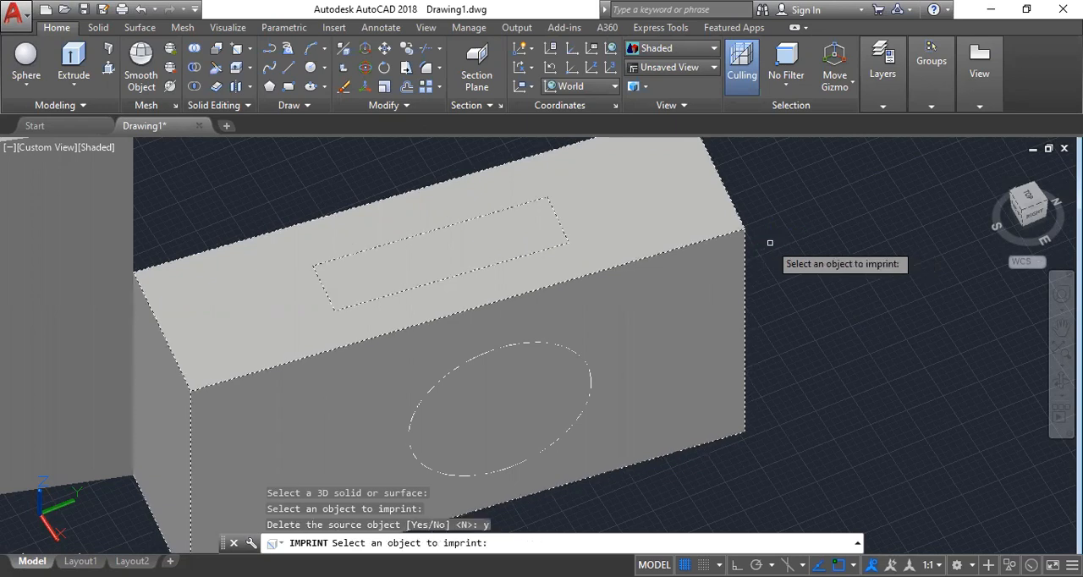
{"action": "key", "text": "Return"}
Move the shorter wall clear of the circle to inspect the imprinted rectangle, and undo the move.
{"action": "scroll", "coordinate": [870, 297], "scroll_direction": "down", "scroll_amount": 4}
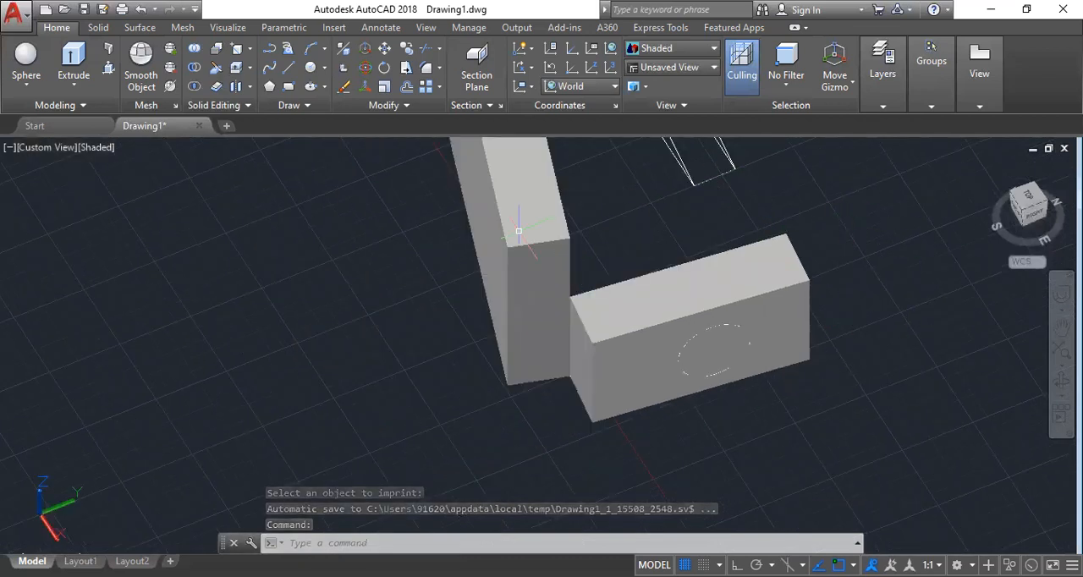
{"action": "scroll", "coordinate": [304, 319], "scroll_direction": "down", "scroll_amount": 2}
{"action": "scroll", "coordinate": [628, 321], "scroll_direction": "up", "scroll_amount": 2}
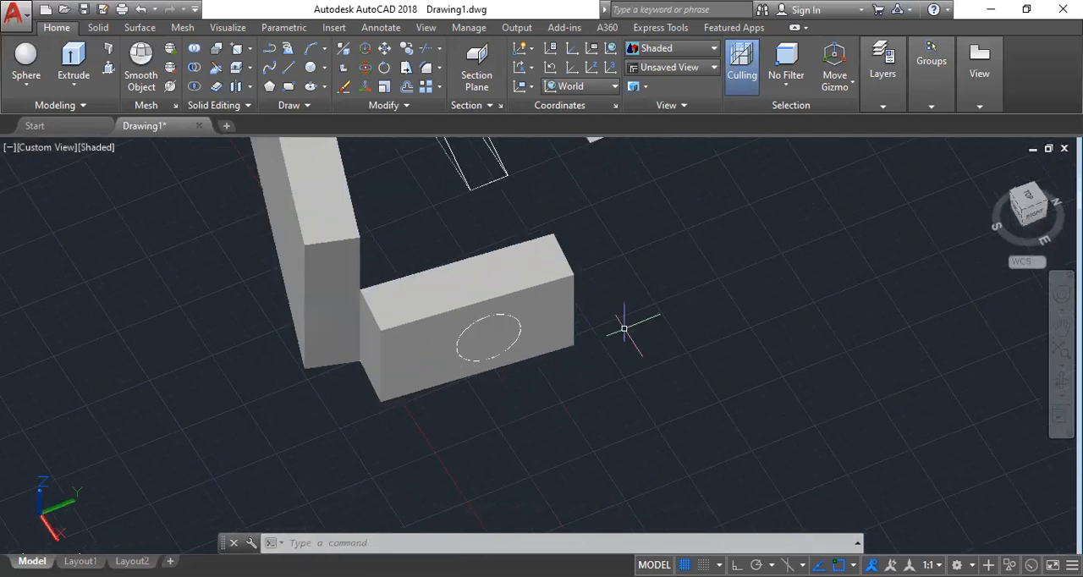
{"action": "left_click", "coordinate": [554, 294]}
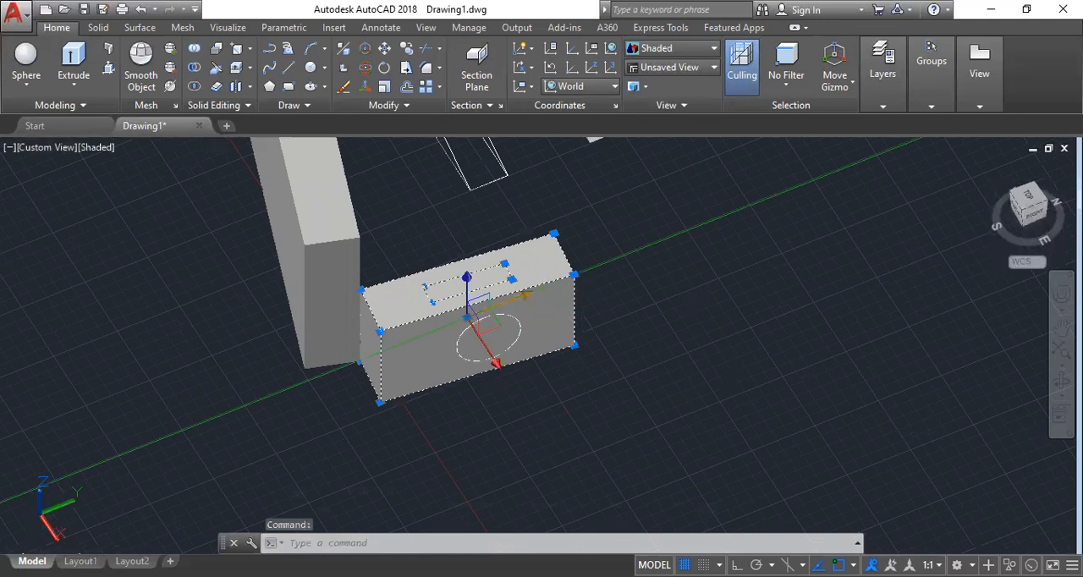
{"action": "left_click_drag", "start_coordinate": [512, 298], "coordinate": [737, 391]}
{"action": "key", "text": "Escape"}
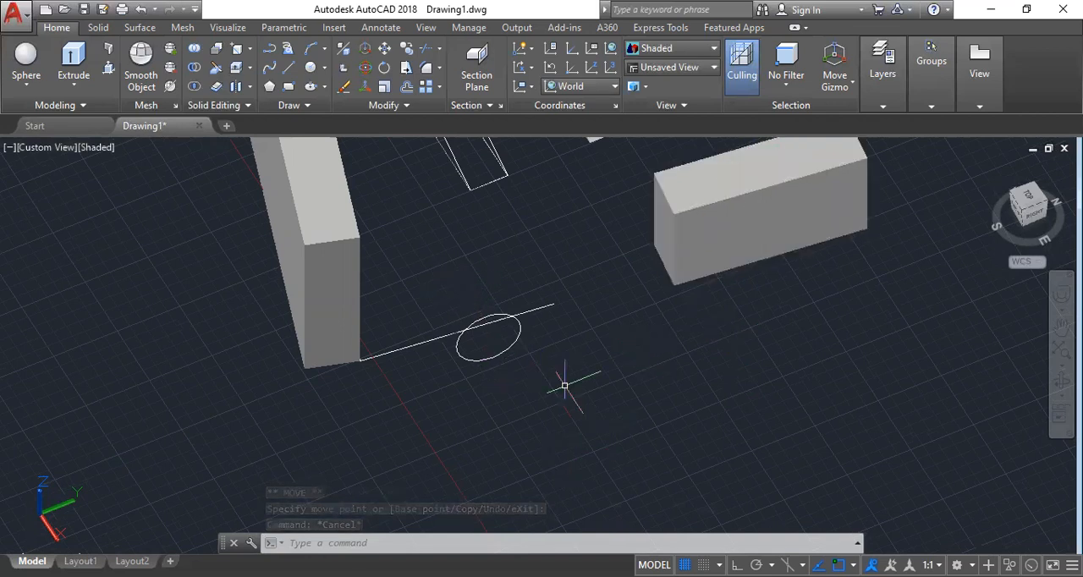
{"action": "scroll", "coordinate": [564, 385], "scroll_direction": "down", "scroll_amount": 5}
{"action": "scroll", "coordinate": [657, 346], "scroll_direction": "up", "scroll_amount": 3}
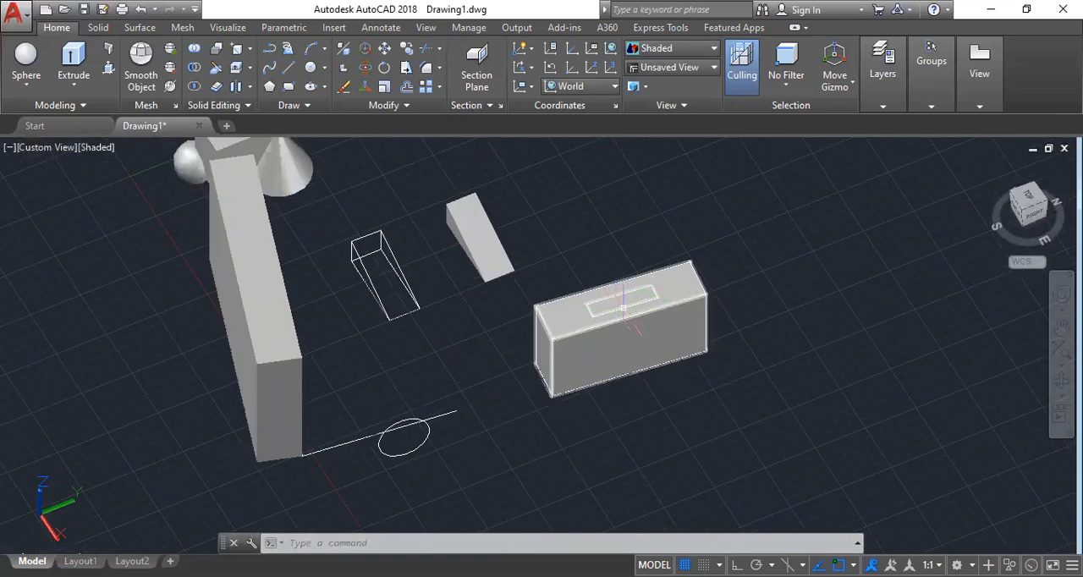
{"action": "key", "text": "ctrl+z"}
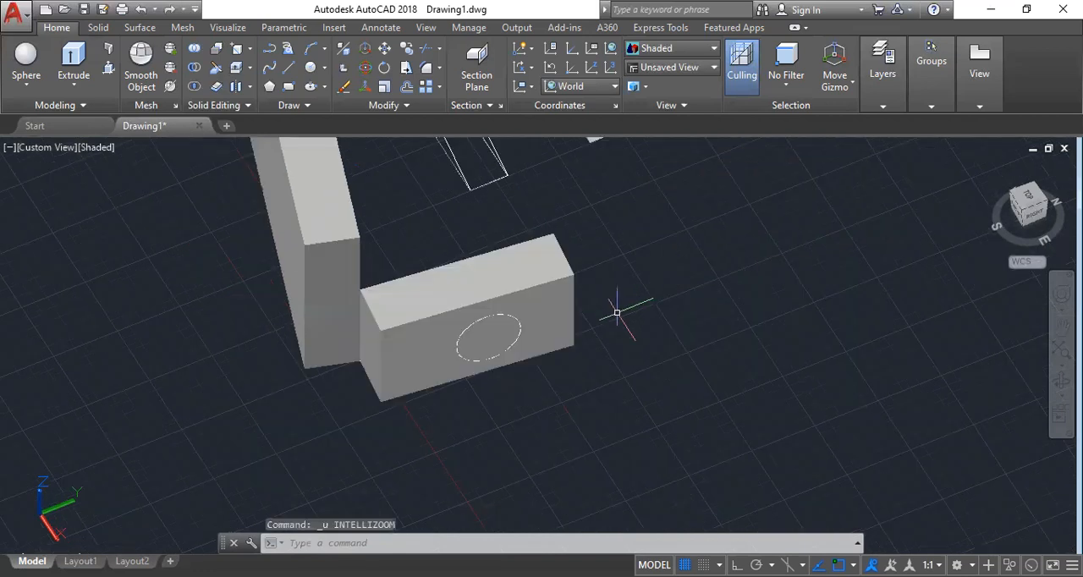
{"action": "key", "text": "ctrl+z"}
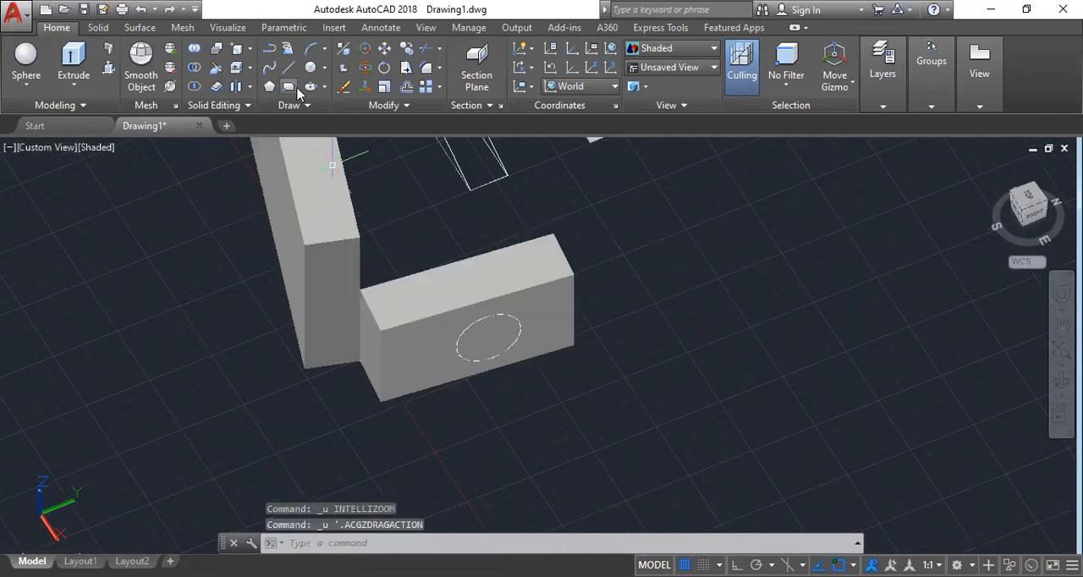
Imprint the circle onto the shorter wall's long front face and keep the source object.
{"action": "left_click", "coordinate": [236, 53]}
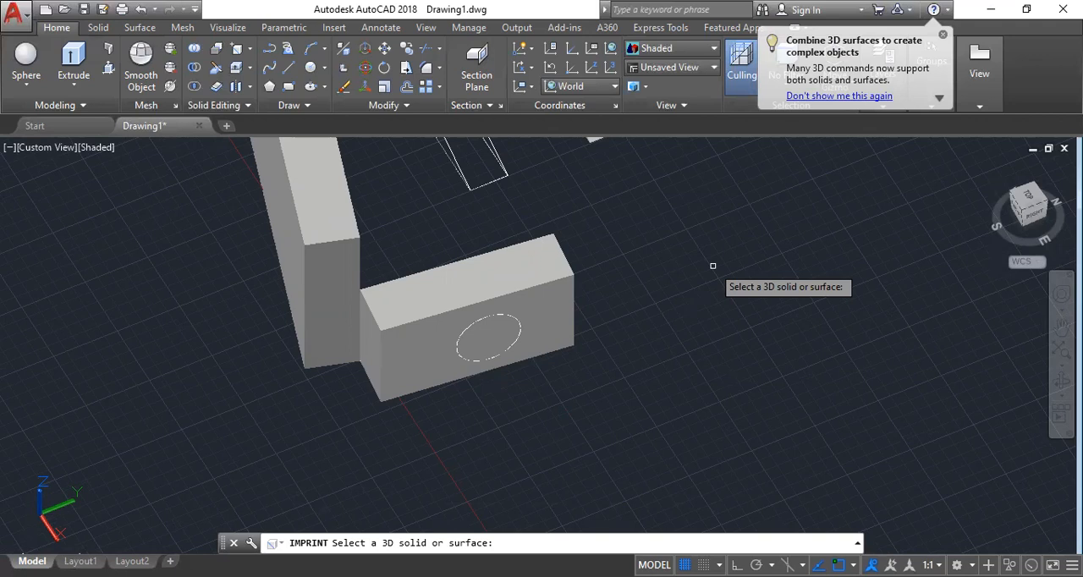
{"action": "left_click", "coordinate": [512, 318]}
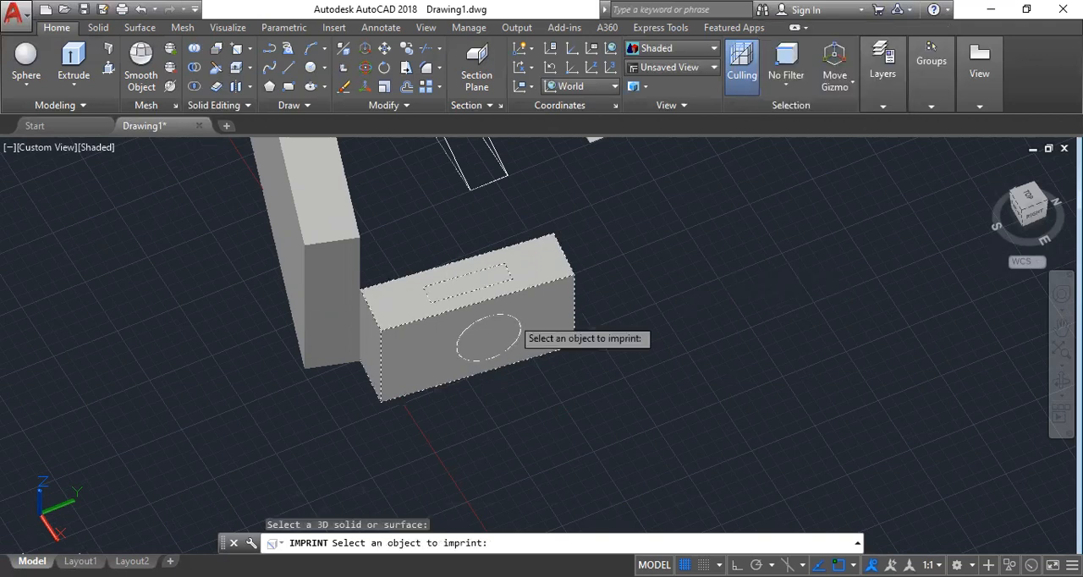
{"action": "left_click", "coordinate": [511, 318]}
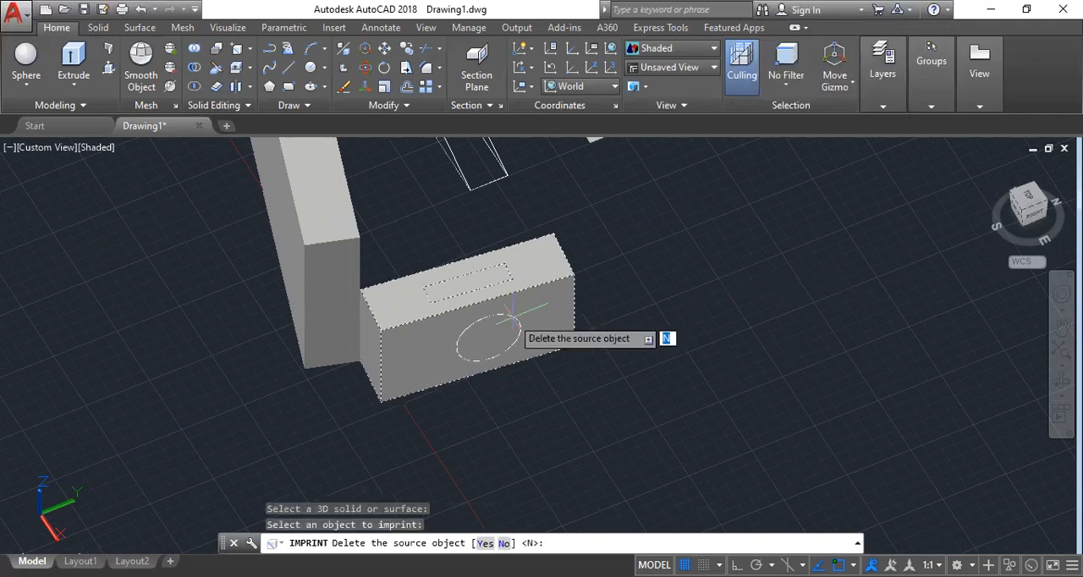
{"action": "type", "text": "n"}
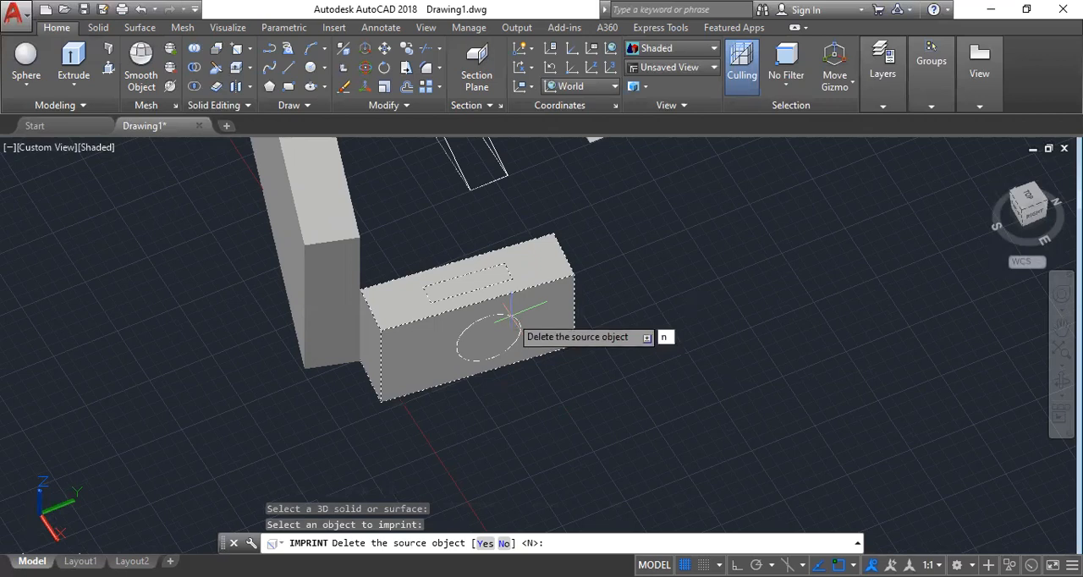
{"action": "key", "text": "Return"}
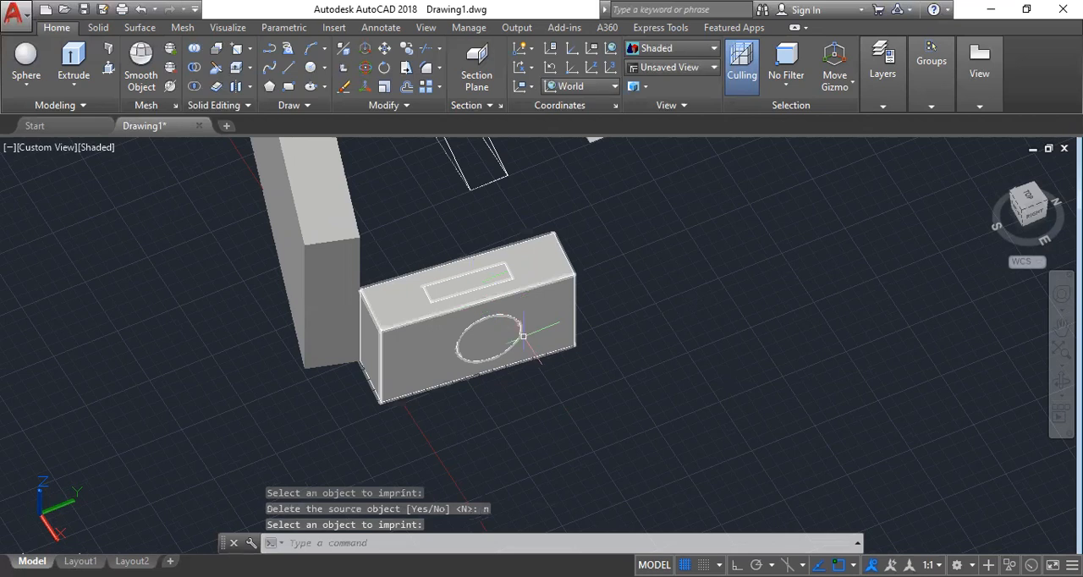
{"action": "key", "text": "Return"}
Move the shorter wall along the Y axis, clear of the source circle and line.
{"action": "left_click", "coordinate": [565, 329]}
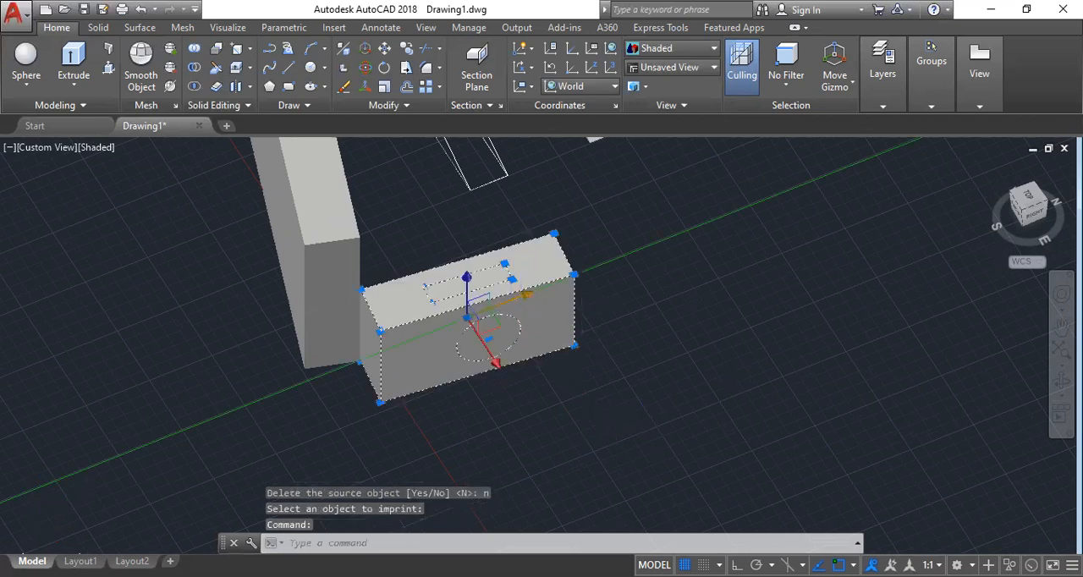
{"action": "left_click", "coordinate": [525, 294]}
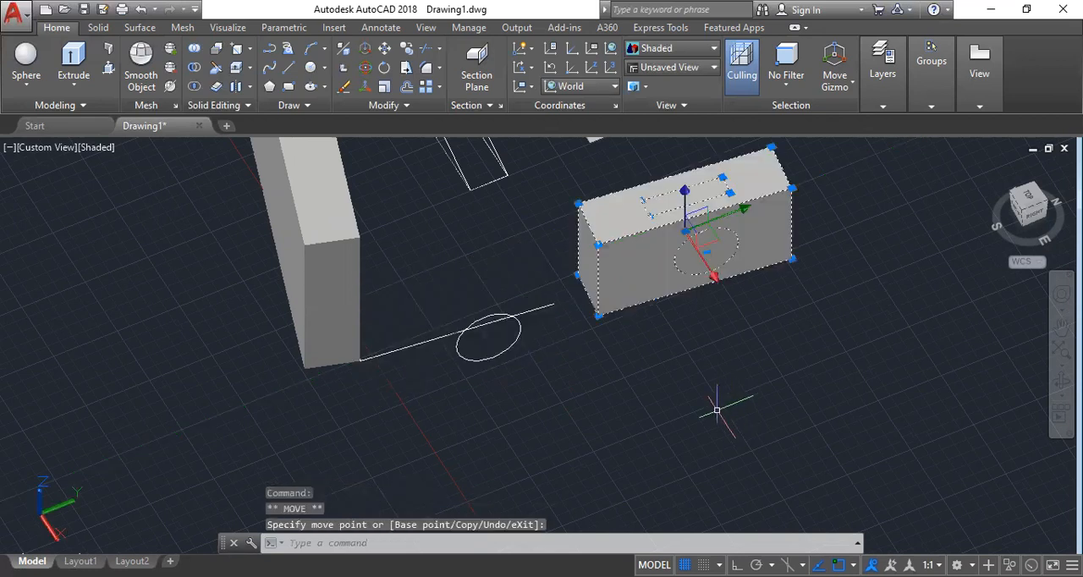
{"action": "key", "text": "Escape"}
{"action": "scroll", "coordinate": [621, 367], "scroll_direction": "down", "scroll_amount": 2}
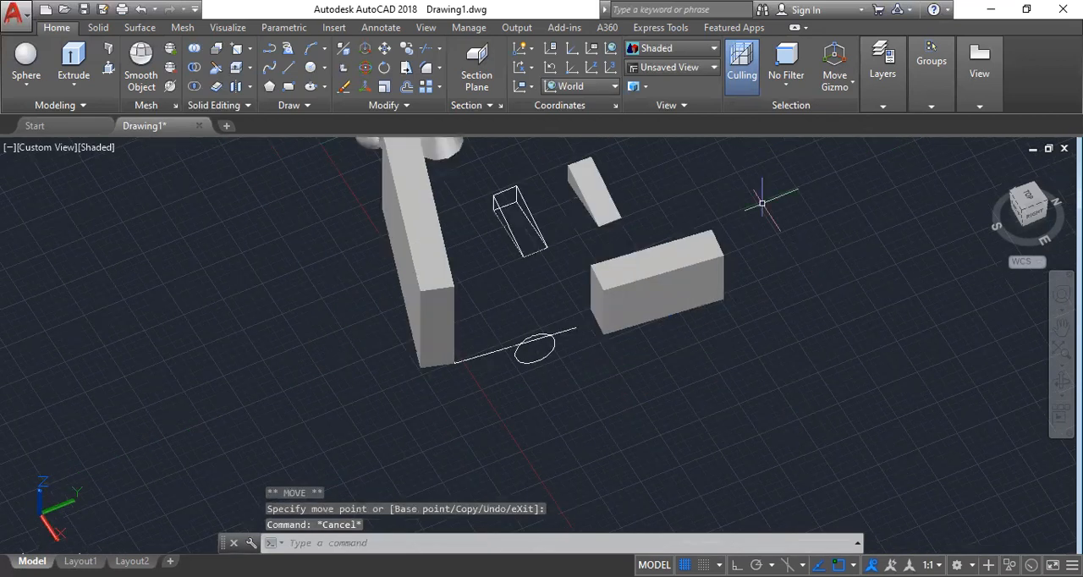
{"action": "scroll", "coordinate": [767, 196], "scroll_direction": "up", "scroll_amount": 2}
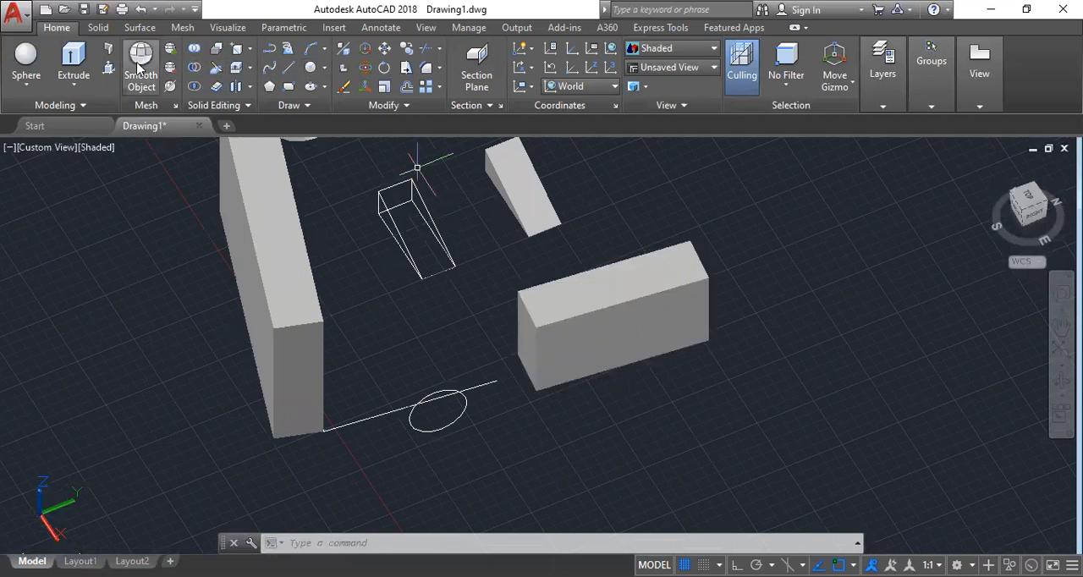
Presspull the imprinted circle and rectangle into the shorter wall to cut intersecting round and rectangular openings.
{"action": "left_click", "coordinate": [109, 68]}
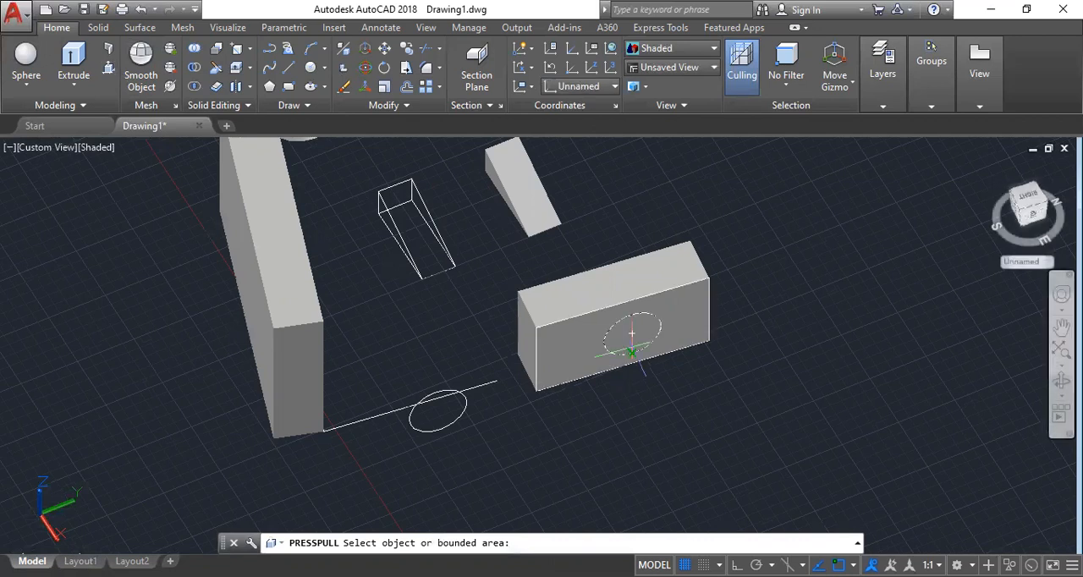
{"action": "left_click", "coordinate": [632, 332]}
{"action": "left_click", "coordinate": [619, 282]}
{"action": "left_click", "coordinate": [618, 282]}
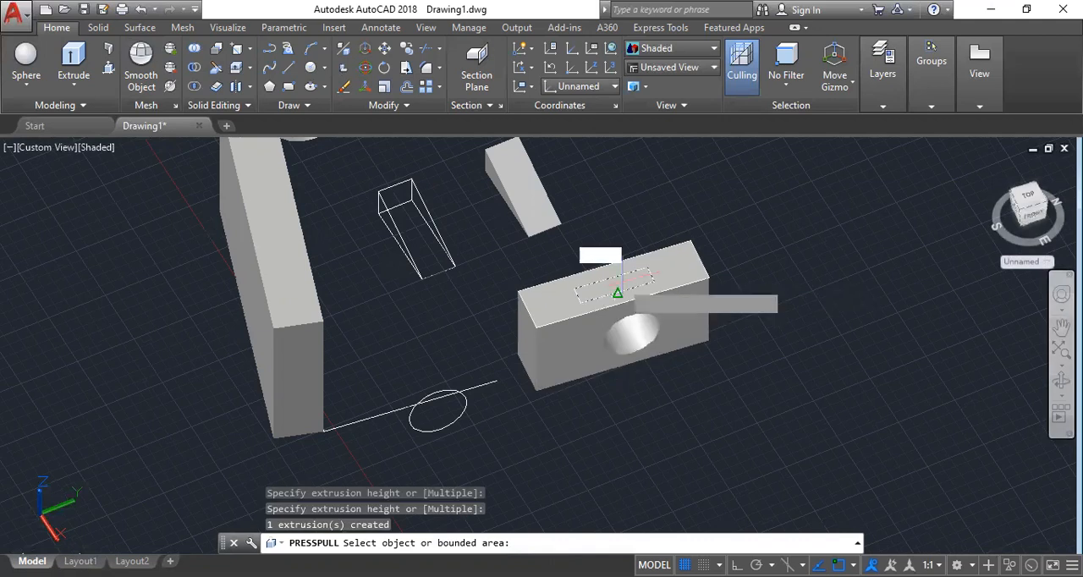
{"action": "left_click", "coordinate": [615, 491]}
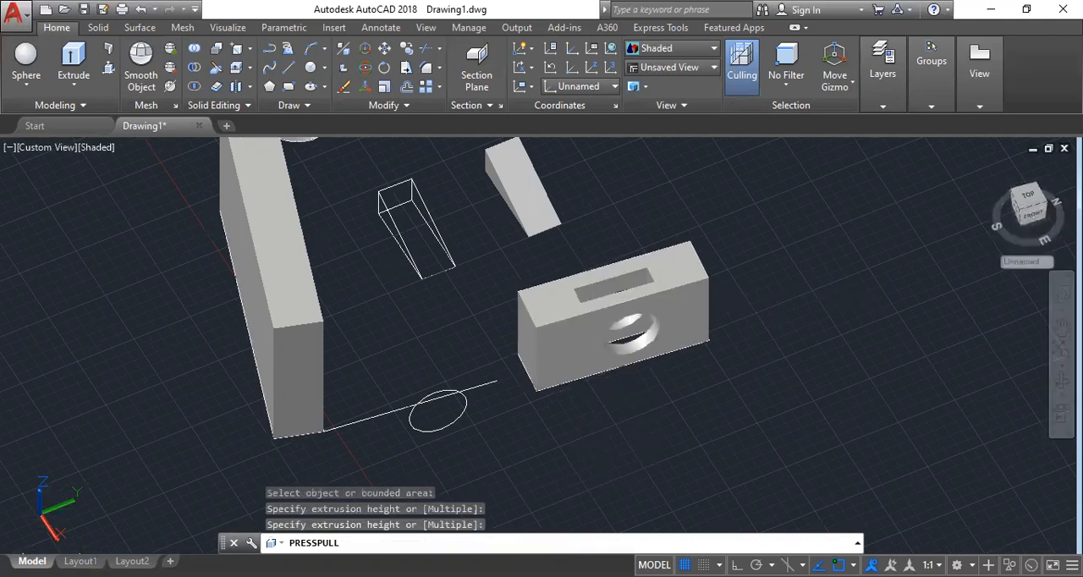
{"action": "mouse_move", "coordinate": [661, 361]}
{"action": "middle_mouse_down", "text": "shift"}
{"action": "mouse_move", "coordinate": [598, 457]}
{"action": "mouse_move", "coordinate": [590, 528]}
{"action": "middle_mouse_up", "text": "shift"}
{"action": "middle_click_drag", "start_coordinate": [557, 486], "coordinate": [682, 464], "text": "shift"}
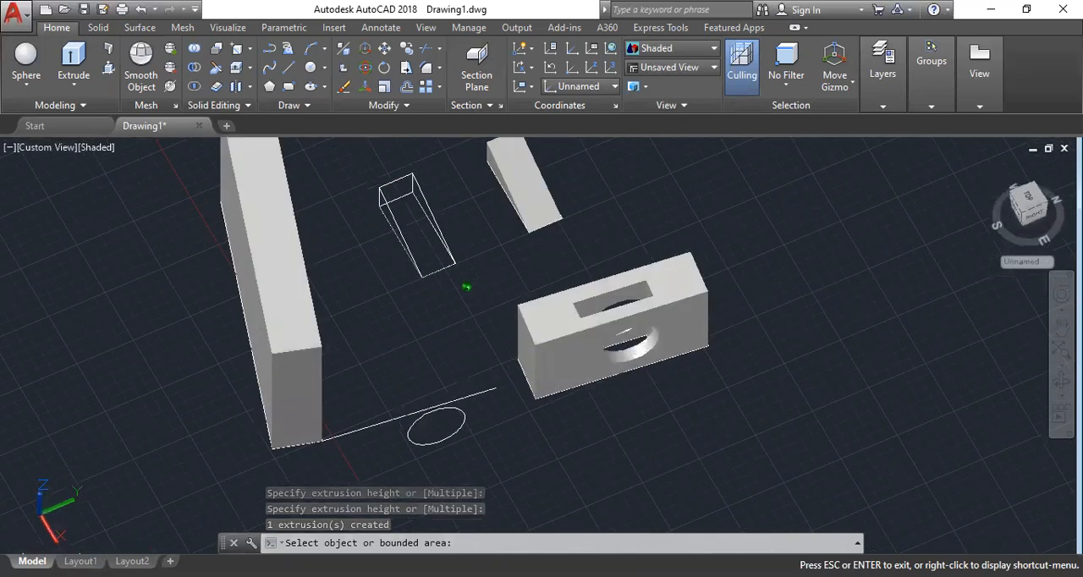
{"action": "key", "text": "Return"}
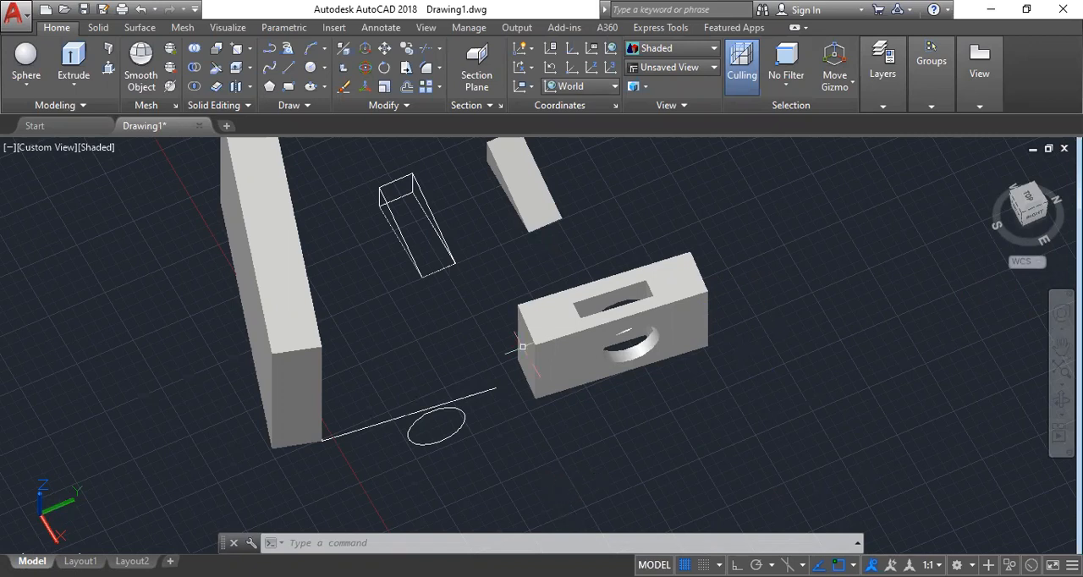
Color the top face's front and end edges, the rectangular opening's rear edge and the round hole's front edge red.
{"action": "scroll", "coordinate": [637, 281], "scroll_direction": "up", "scroll_amount": 3}
{"action": "scroll", "coordinate": [636, 285], "scroll_direction": "down", "scroll_amount": 2}
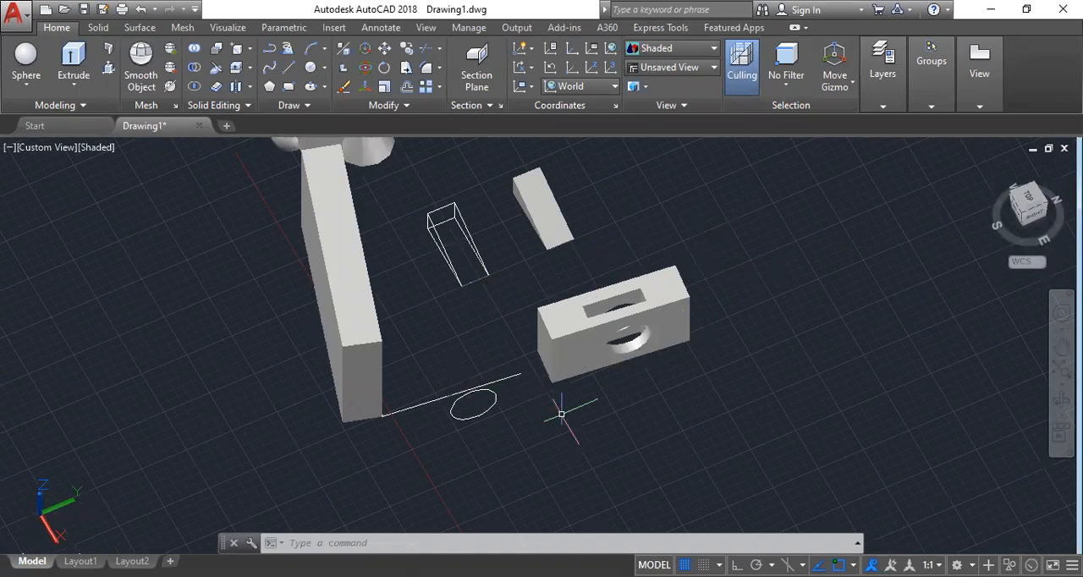
{"action": "scroll", "coordinate": [682, 324], "scroll_direction": "up", "scroll_amount": 2}
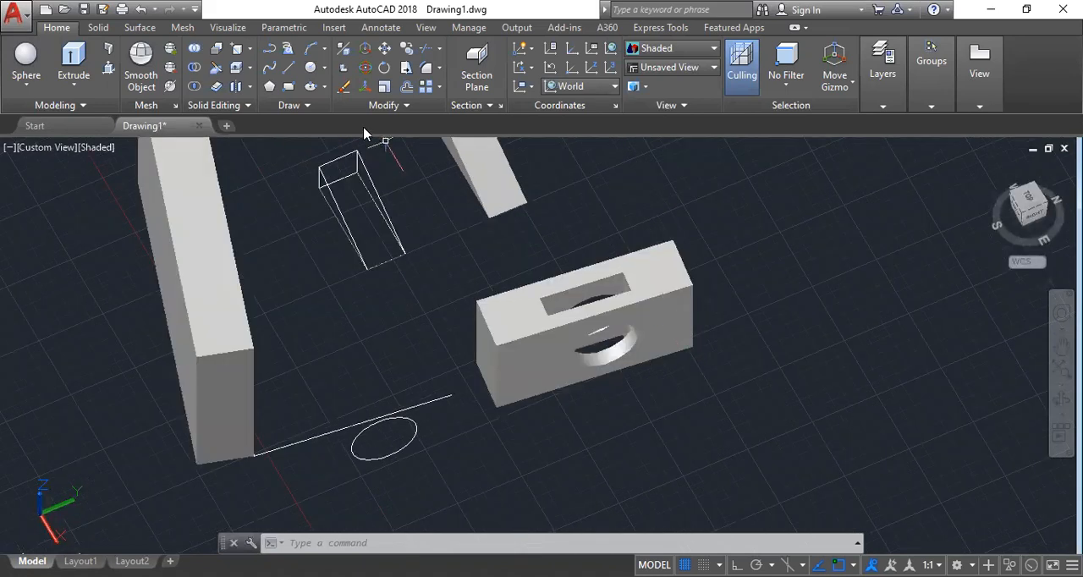
{"action": "left_click", "coordinate": [250, 52]}
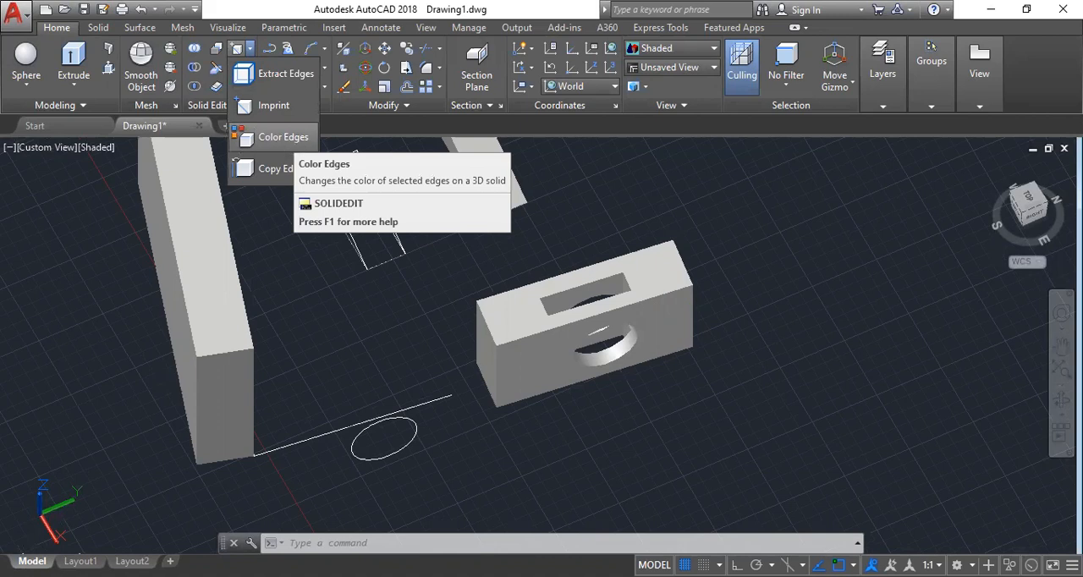
{"action": "left_click", "coordinate": [280, 136]}
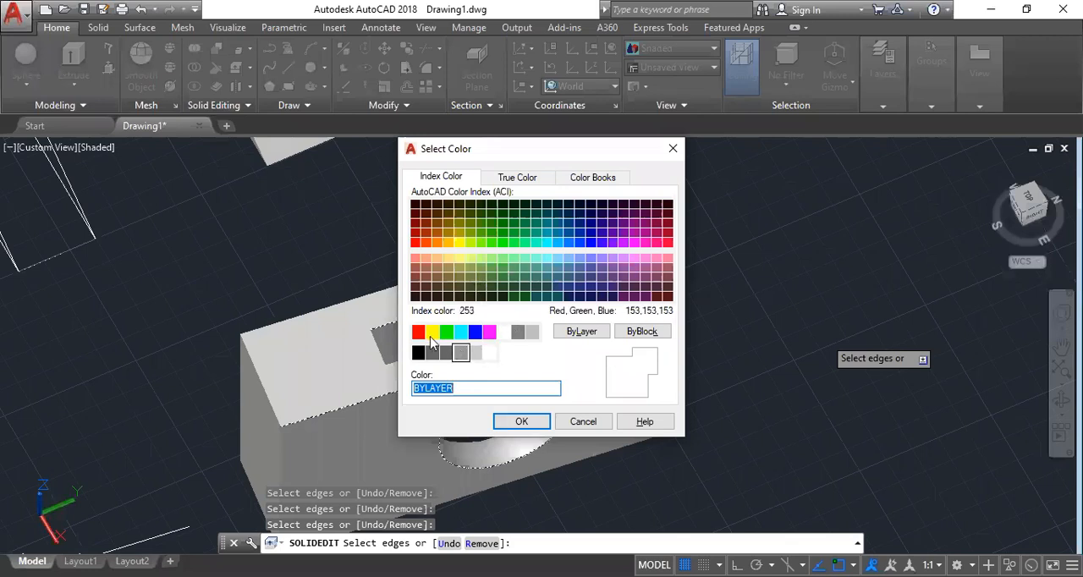
{"action": "left_click", "coordinate": [419, 332]}
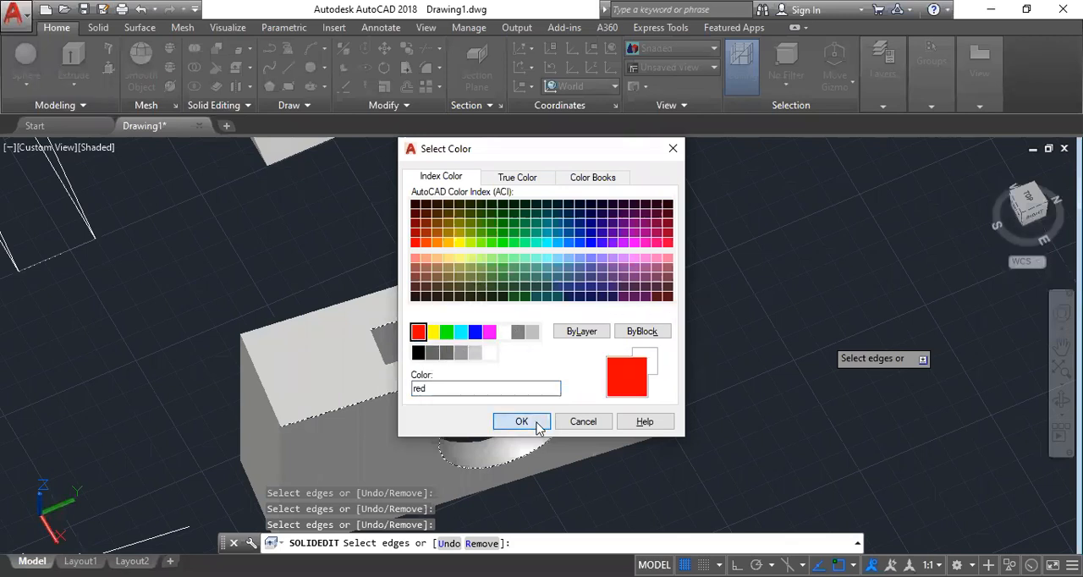
{"action": "key", "text": "Return"}
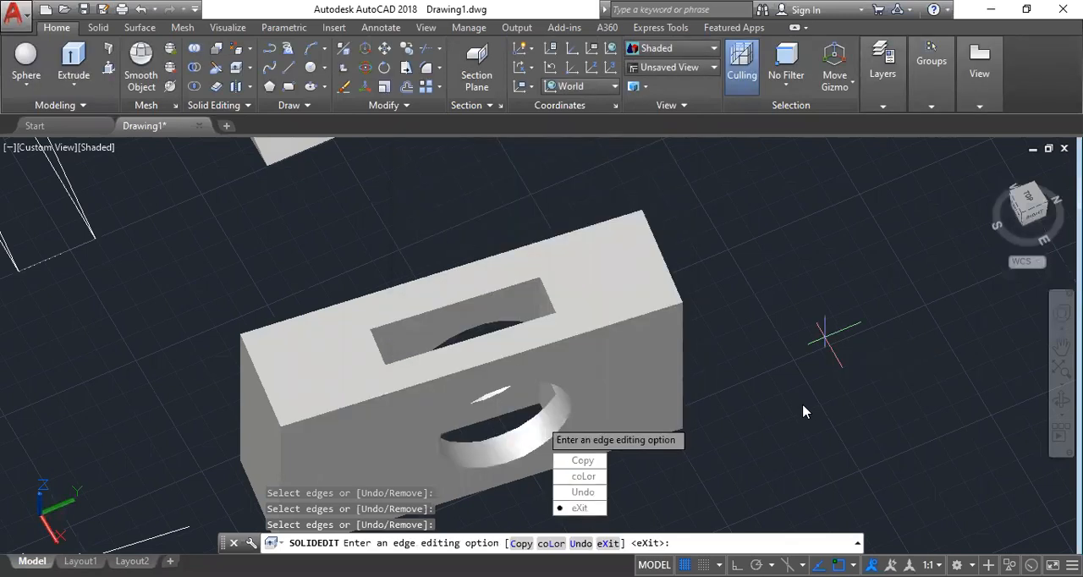
{"action": "key", "text": "Return"}
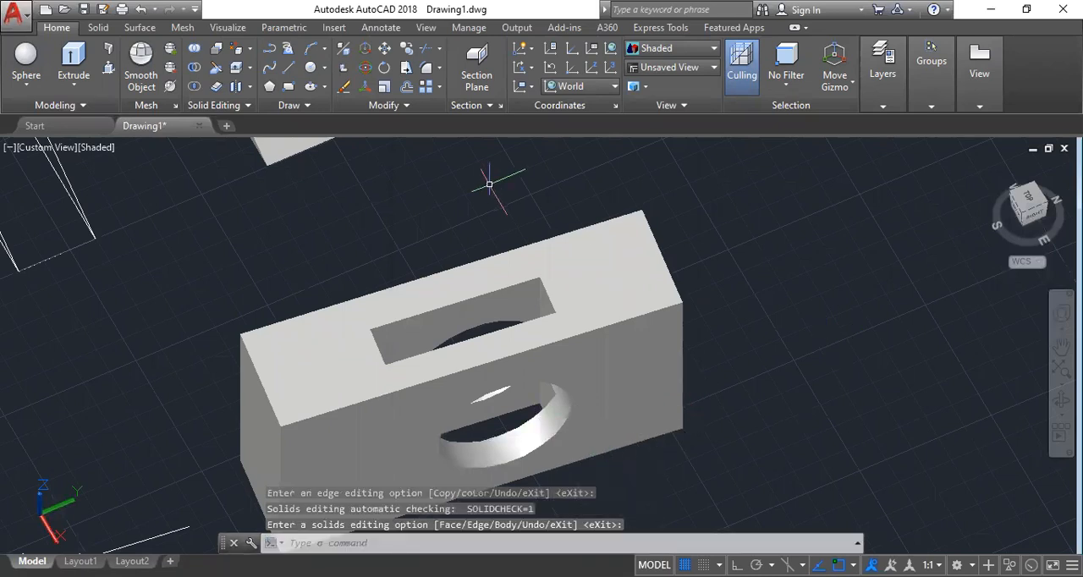
Highlight the cut wall up close to examine the color of its edges.
{"action": "scroll", "coordinate": [486, 177], "scroll_direction": "down", "scroll_amount": 2}
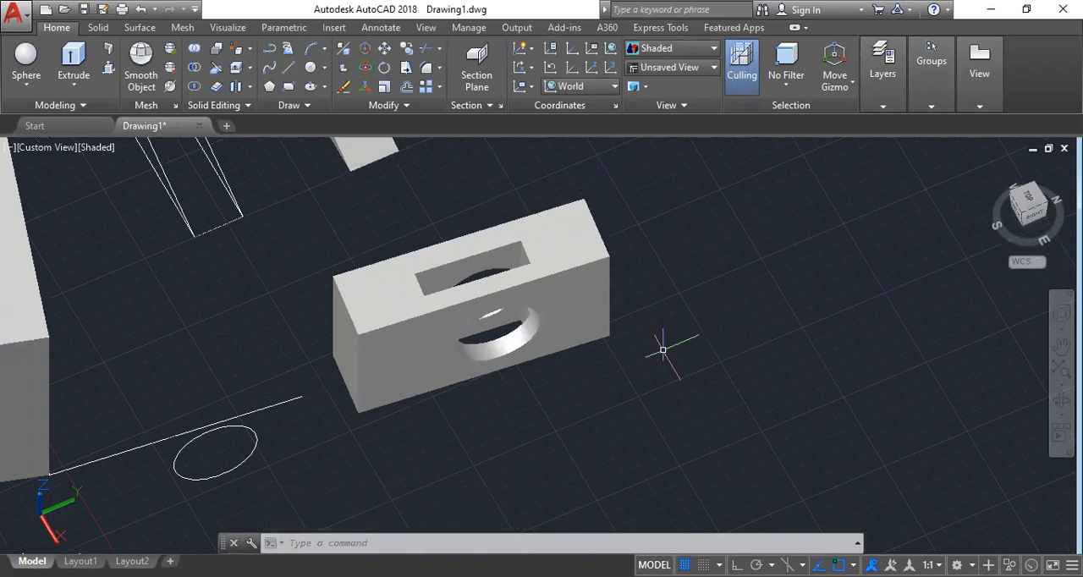
{"action": "mouse_move", "coordinate": [579, 286]}
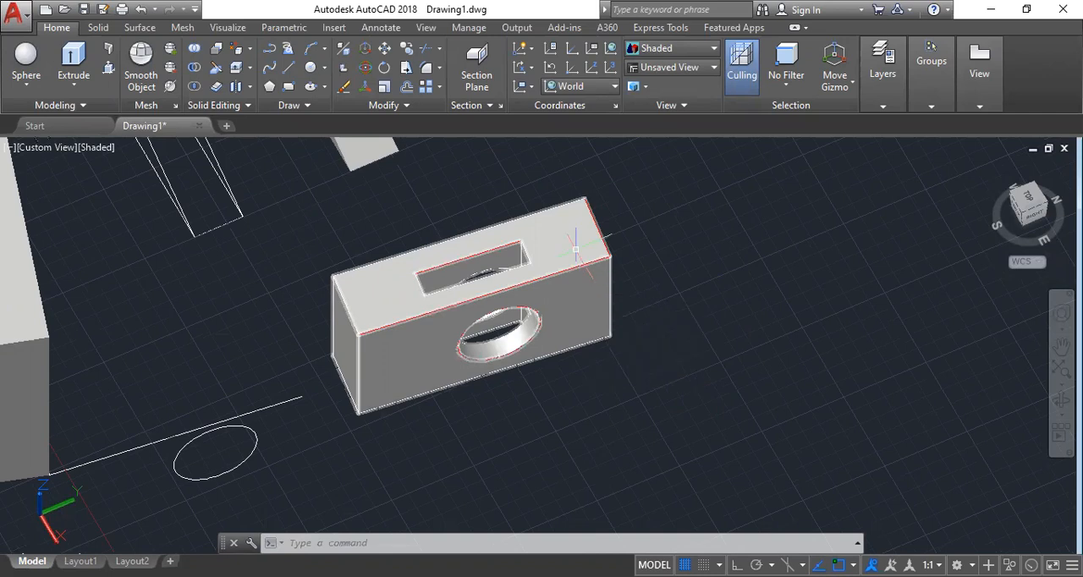
{"action": "scroll", "coordinate": [575, 247], "scroll_direction": "up", "scroll_amount": 2}
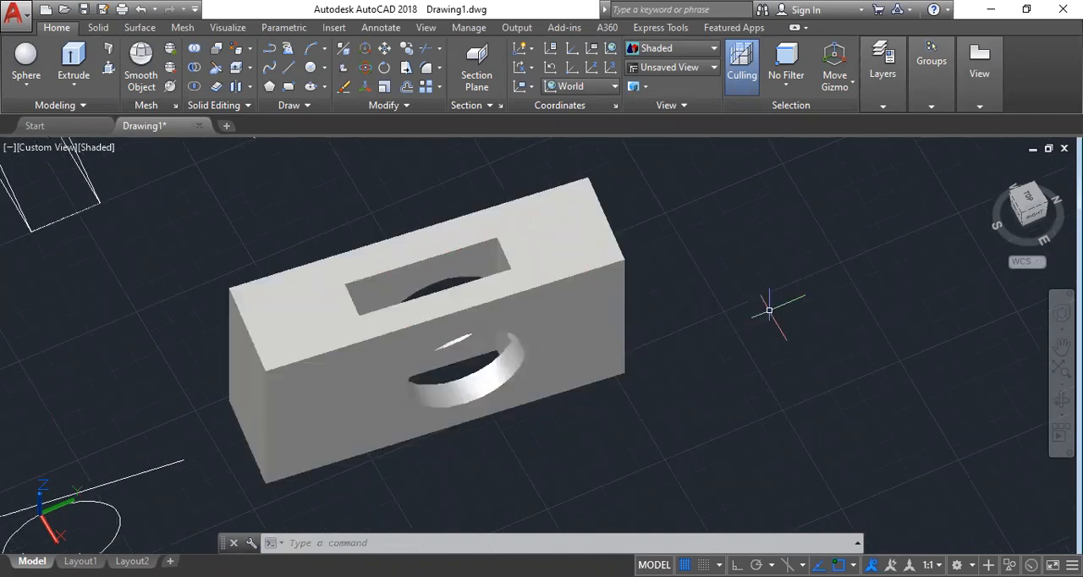
{"action": "mouse_move", "coordinate": [585, 240]}
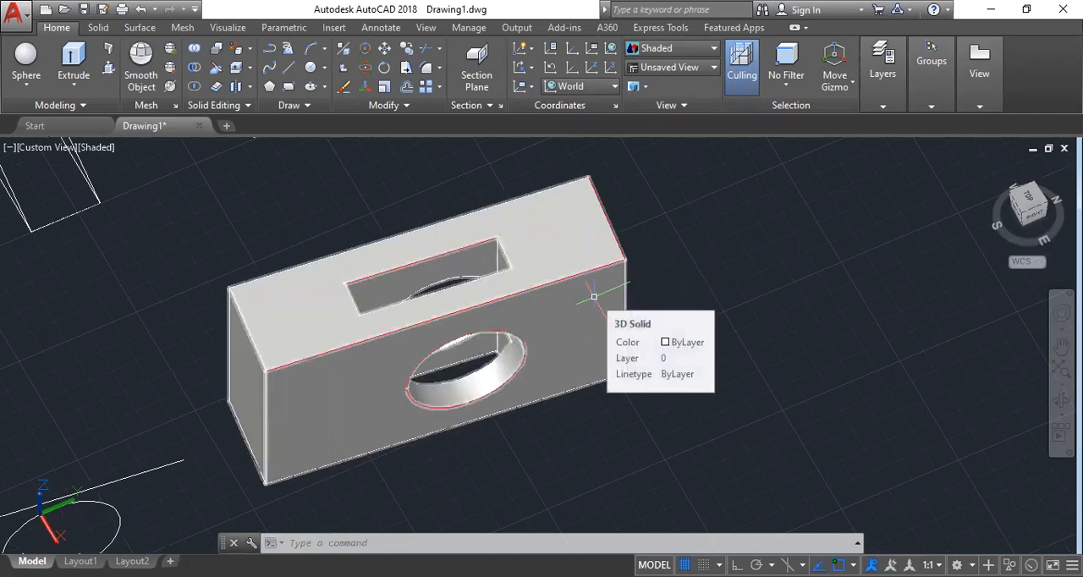
{"action": "scroll", "coordinate": [594, 296], "scroll_direction": "up", "scroll_amount": 2}
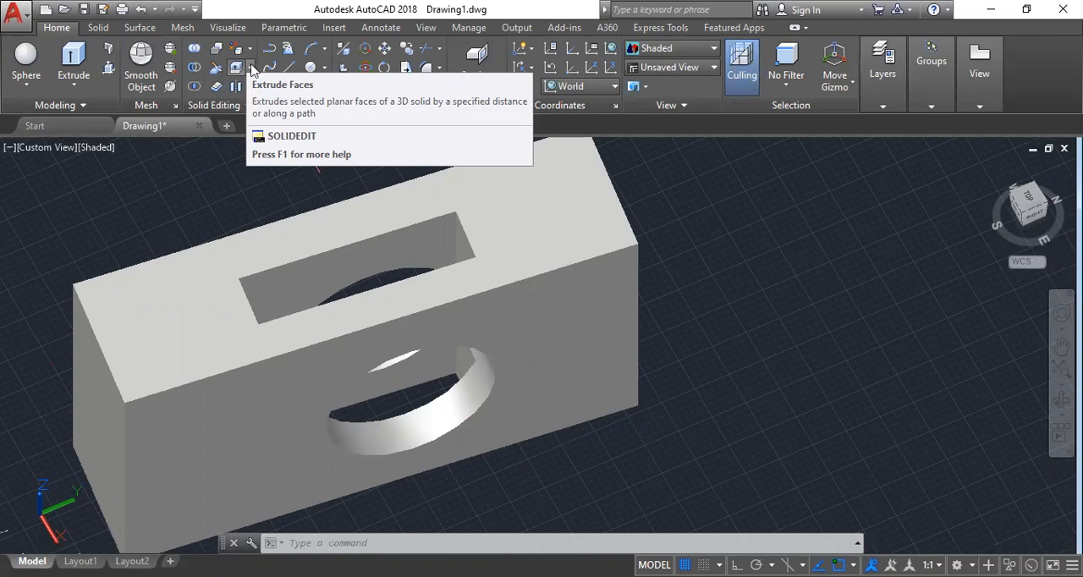
{"action": "left_click", "coordinate": [249, 67]}
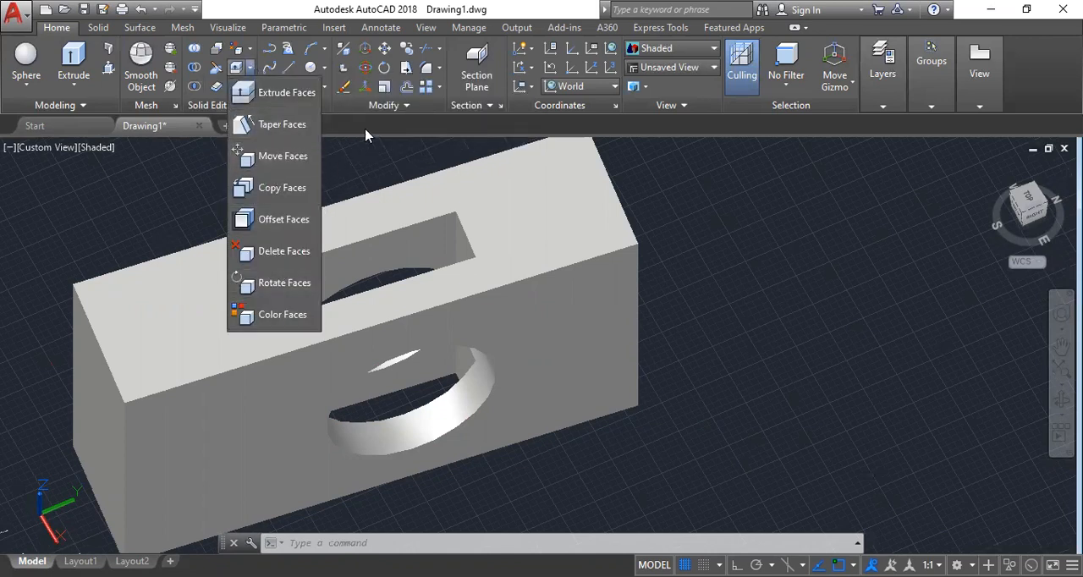
{"action": "left_click", "coordinate": [250, 87]}
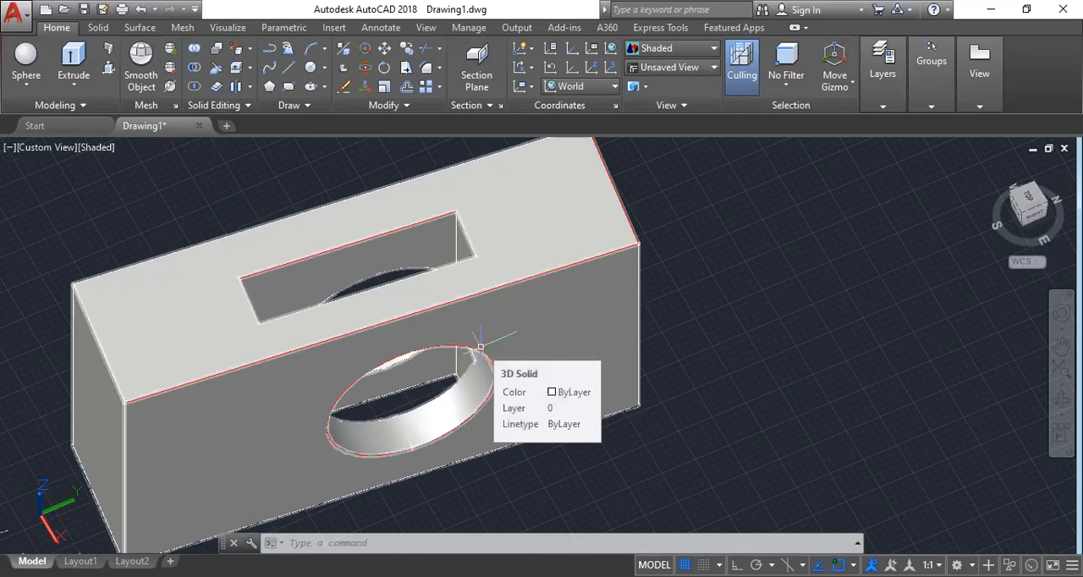
{"action": "scroll", "coordinate": [480, 262], "scroll_direction": "down", "scroll_amount": 2}
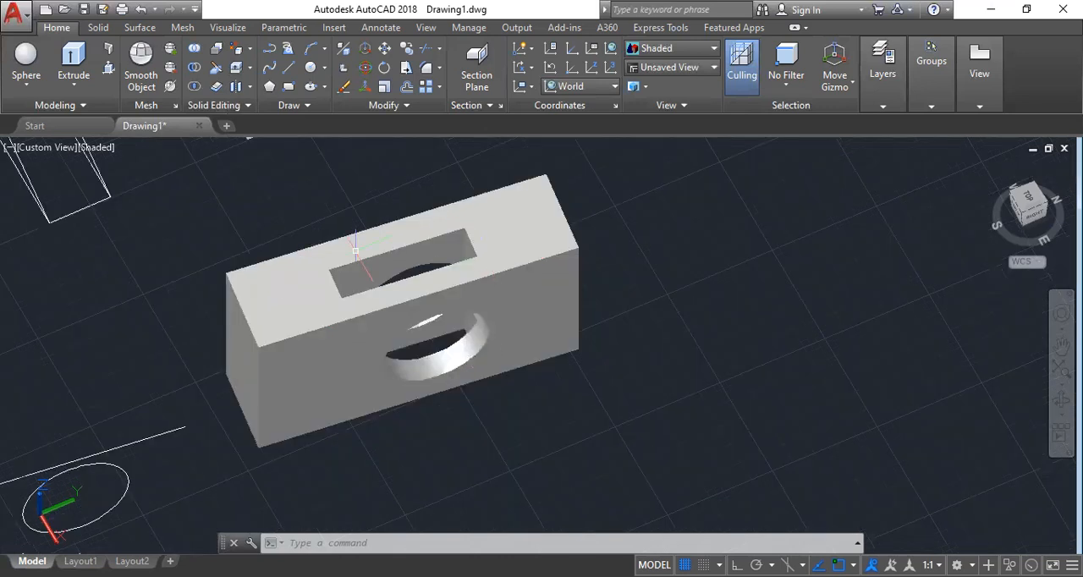
{"action": "scroll", "coordinate": [299, 224], "scroll_direction": "up", "scroll_amount": 2}
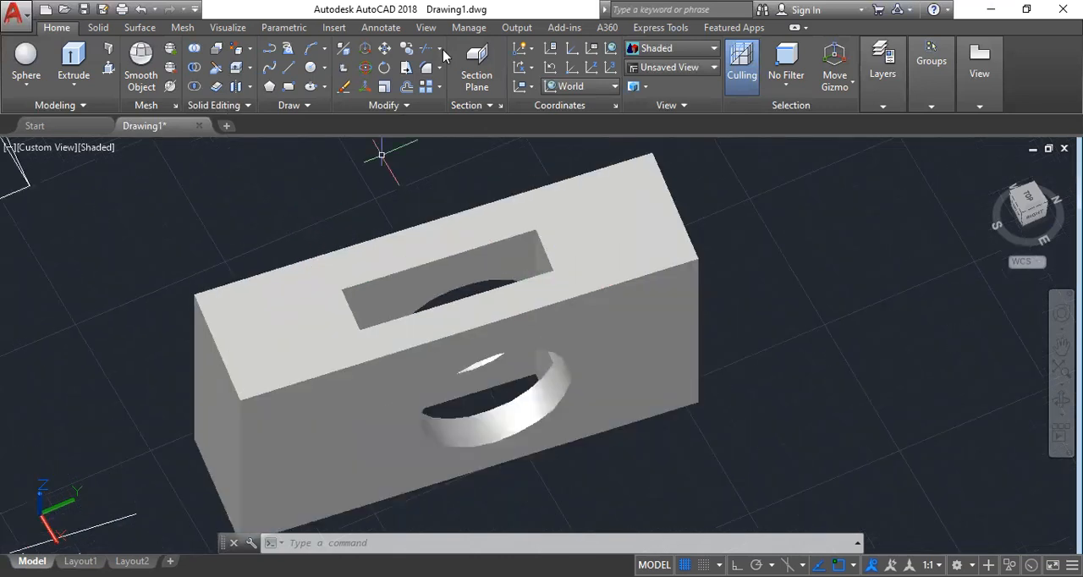